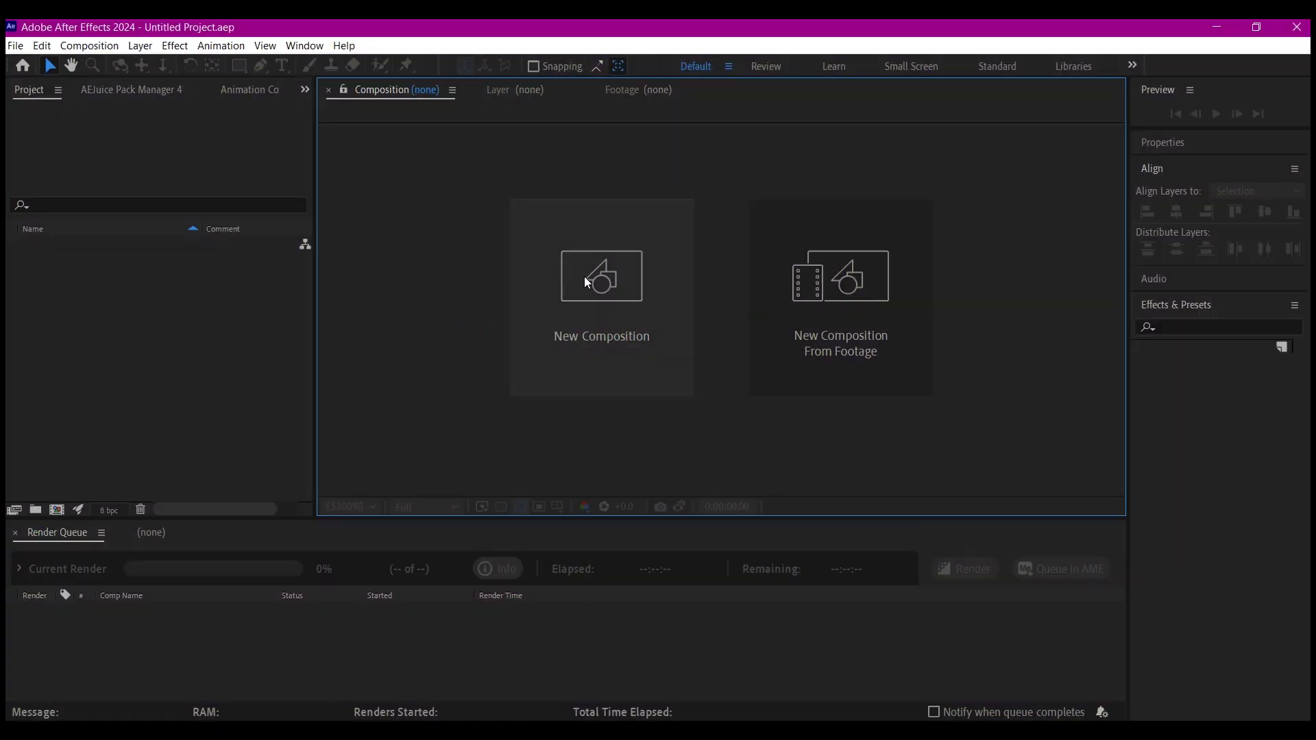
Create a composition named 'main' at HD 1920x1080, 29.97 fps, with duration 0;00;10;00.
{"action": "left_click", "coordinate": [585, 278]}
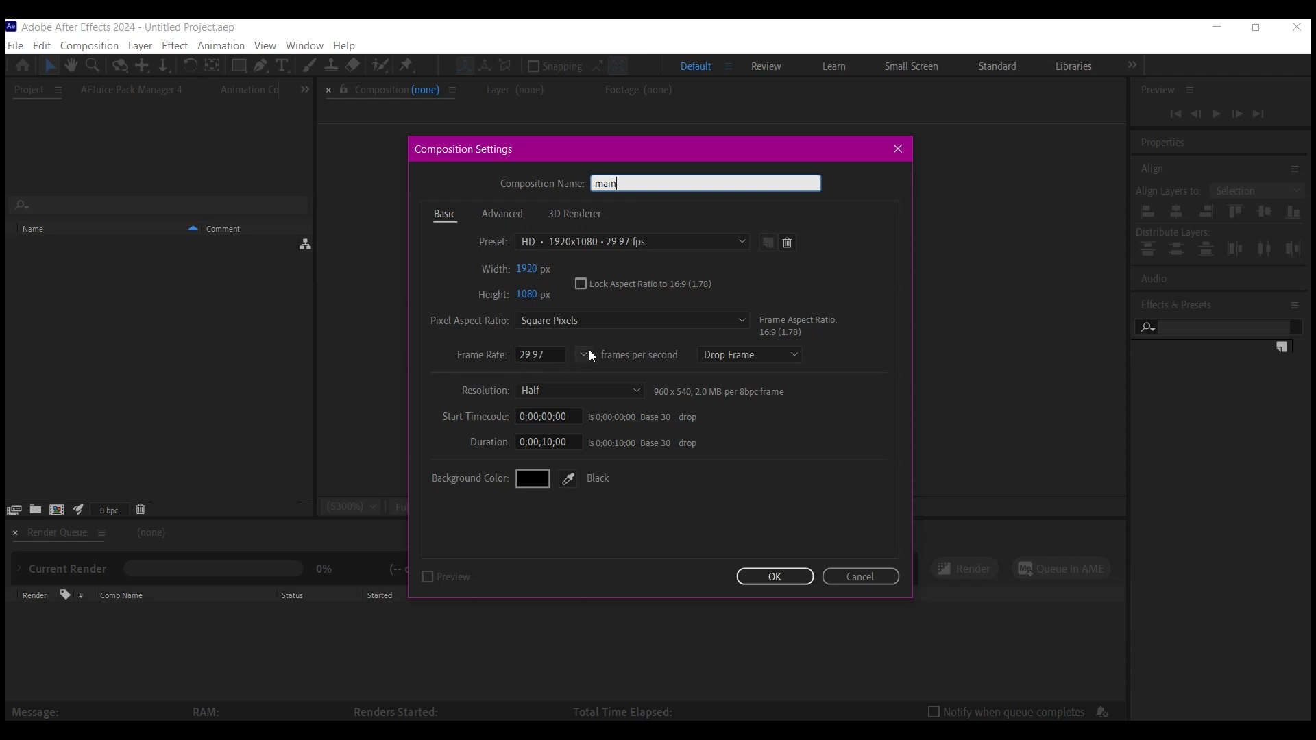
{"action": "left_click", "coordinate": [566, 442]}
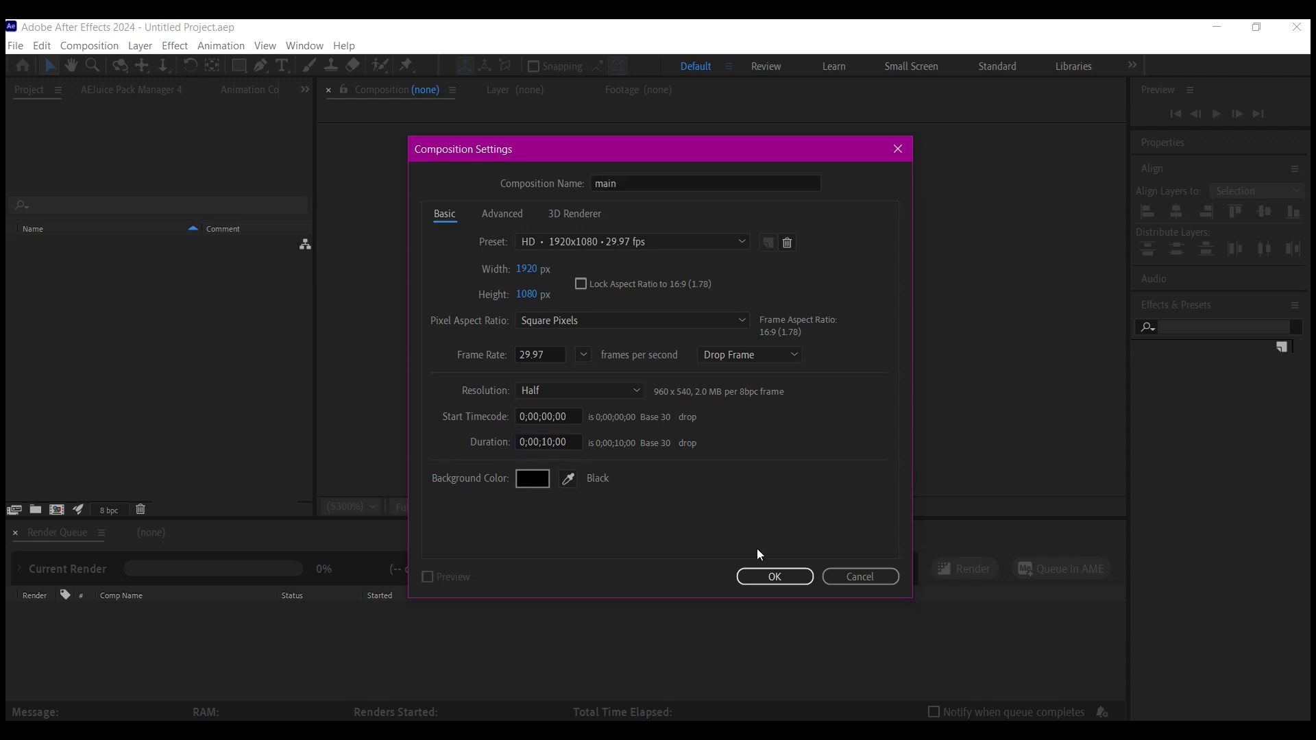
{"action": "left_click", "coordinate": [778, 575]}
Import Car Screeding.mp4 and Logo.ai from the Logo folder into the Project panel.
{"action": "key", "text": "alt+Tab"}
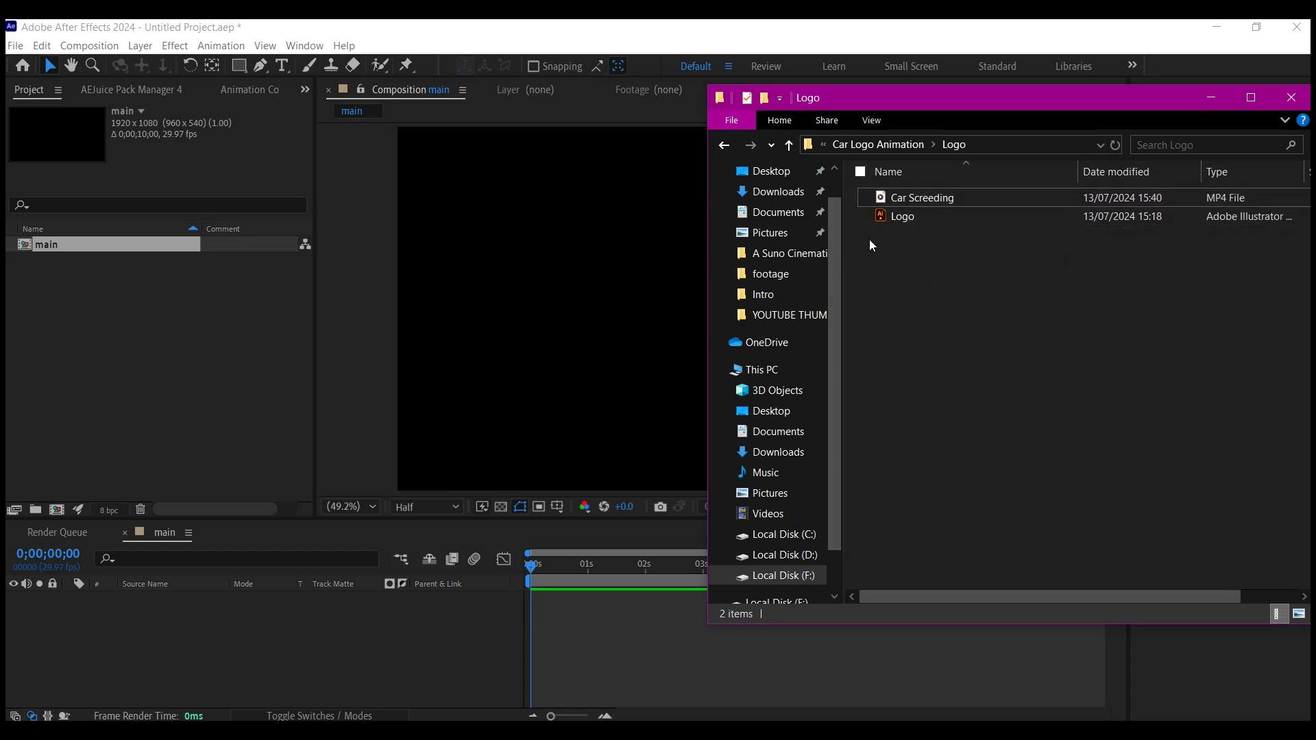
{"action": "left_click_drag", "start_coordinate": [904, 268], "coordinate": [117, 340]}
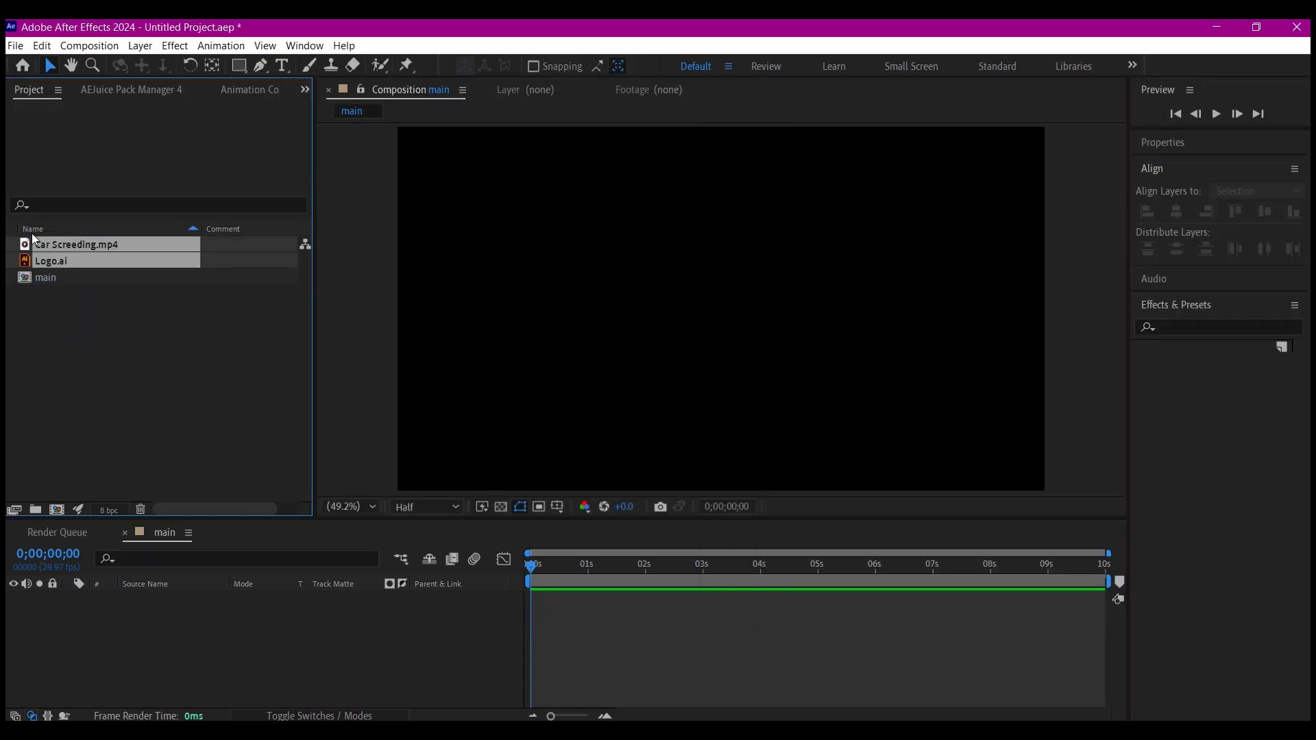
Add both items to main and pre-compose Logo.ai as 'logoHolder', moving all attributes.
{"action": "left_click_drag", "start_coordinate": [59, 244], "coordinate": [120, 623]}
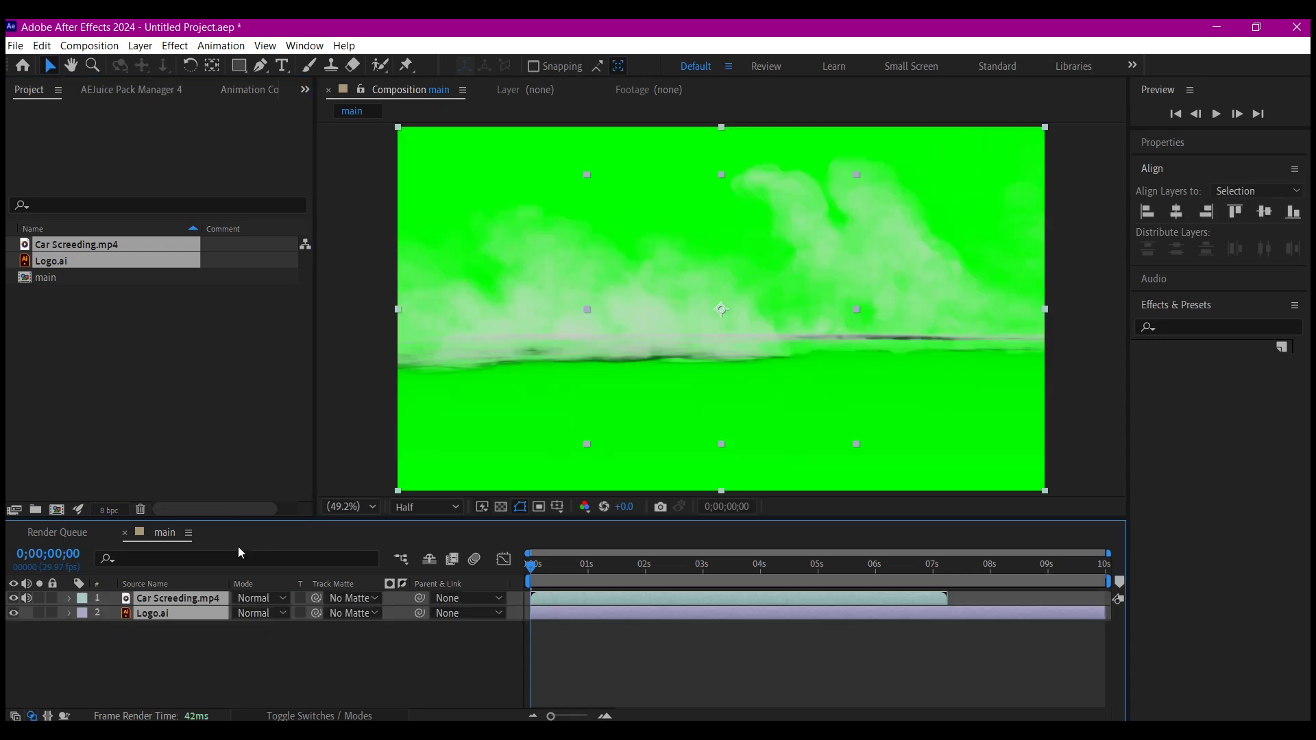
{"action": "left_click", "coordinate": [170, 679]}
{"action": "left_click", "coordinate": [158, 618]}
{"action": "key", "text": "ctrl+shift+c"}
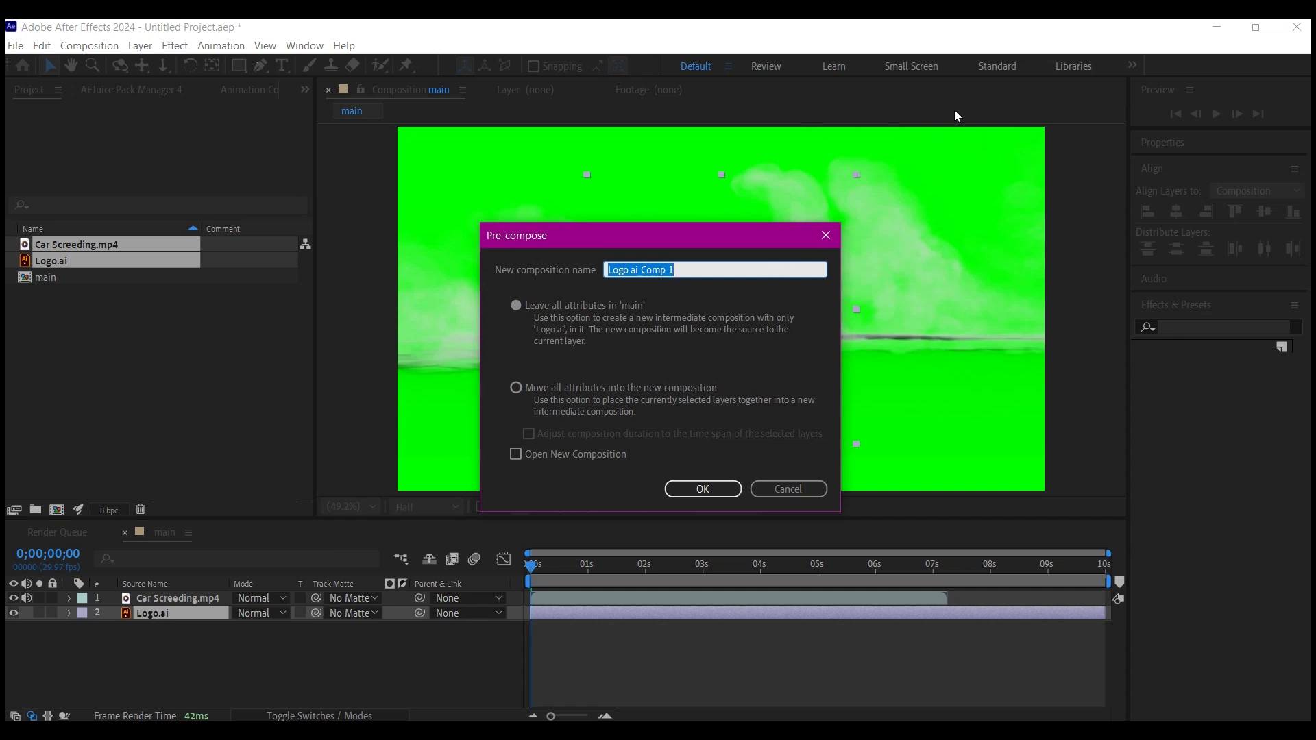
{"action": "type", "text": "logoHolder"}
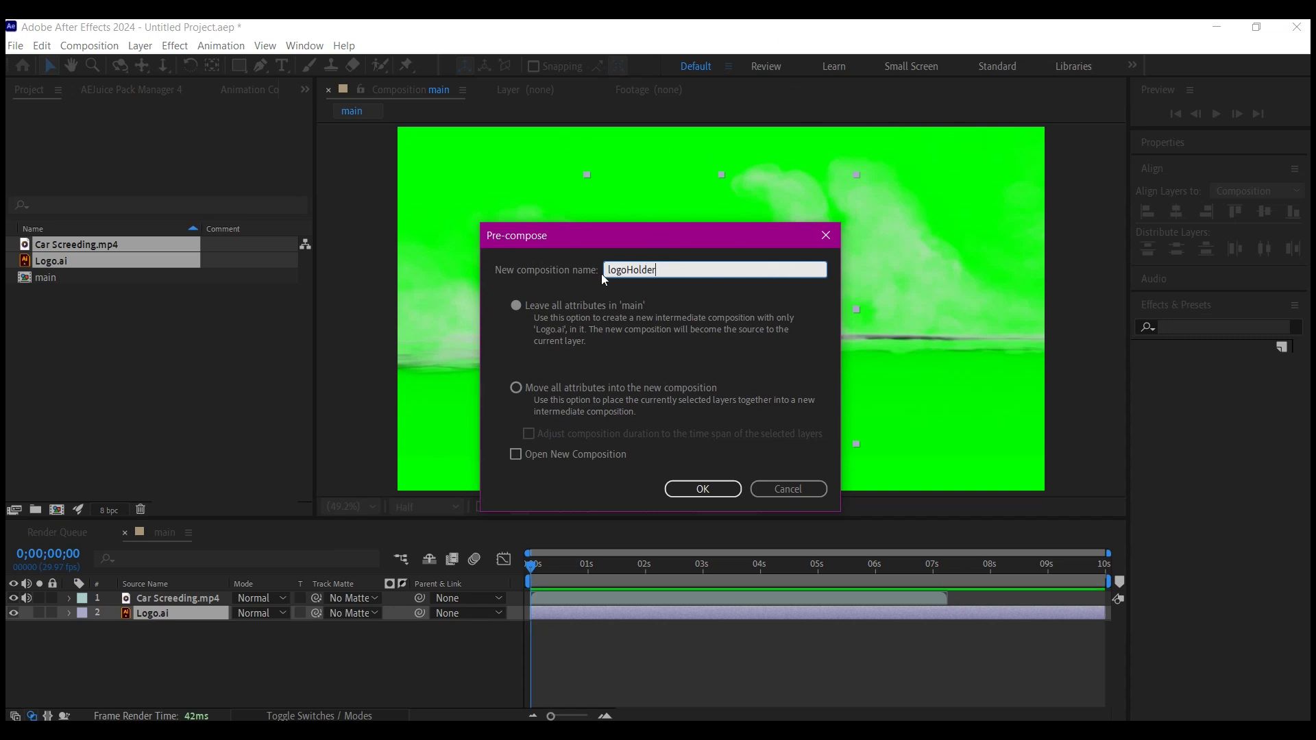
{"action": "left_click", "coordinate": [516, 389]}
{"action": "left_click", "coordinate": [707, 489]}
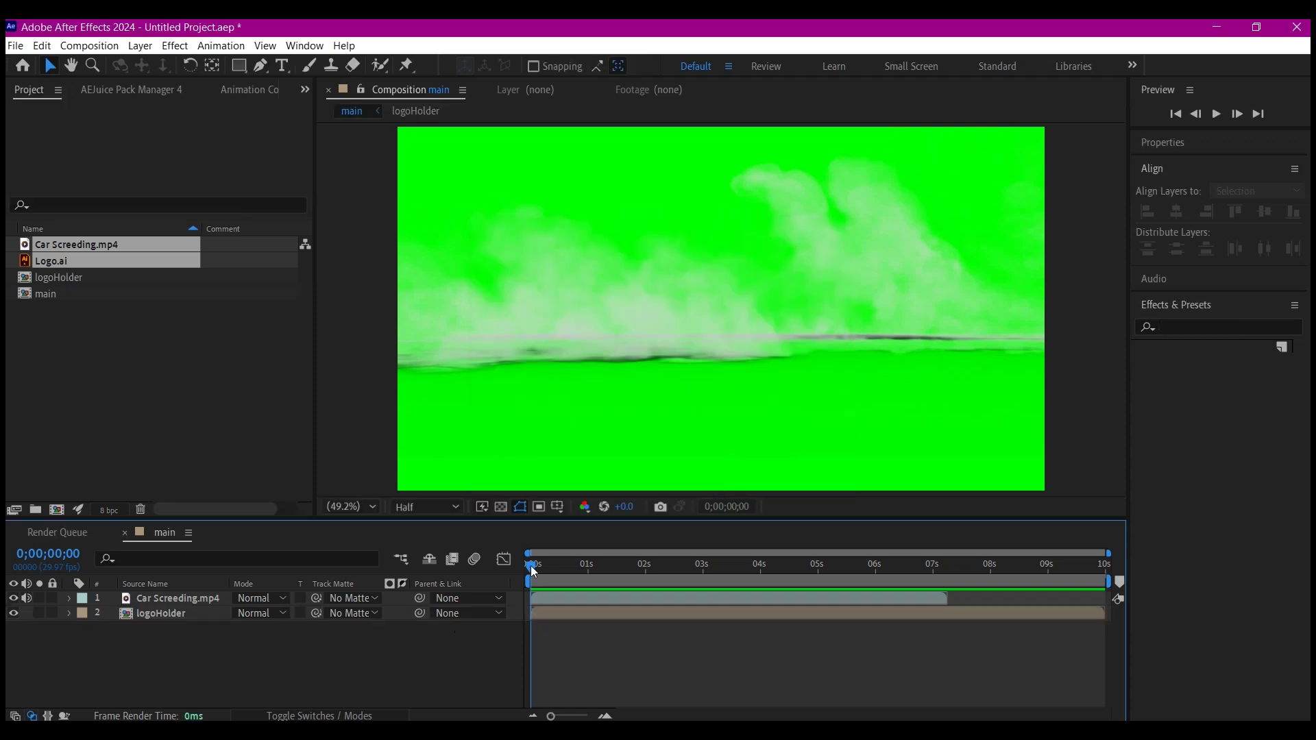
Scrub to where the drifting car appears, select the Car Screeding layer, and switch to the browser.
{"action": "left_click_drag", "start_coordinate": [532, 565], "coordinate": [629, 568]}
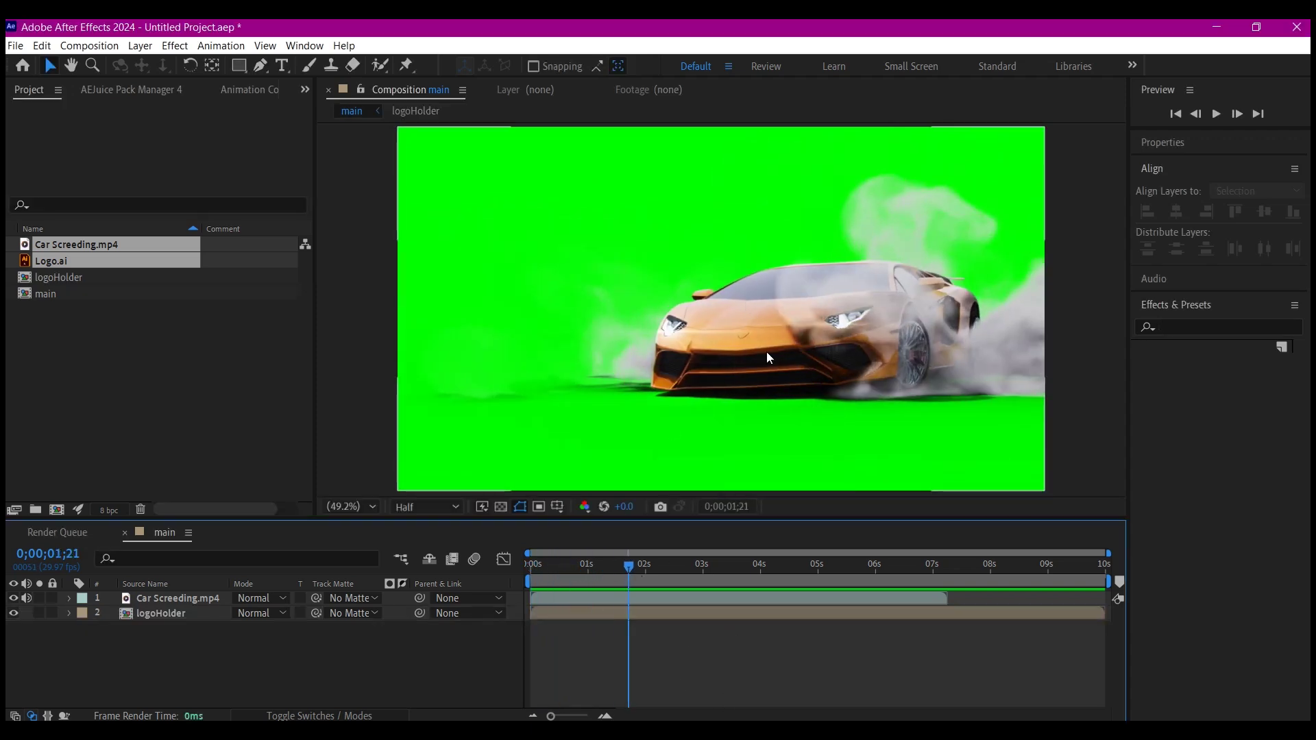
{"action": "left_click", "coordinate": [627, 598]}
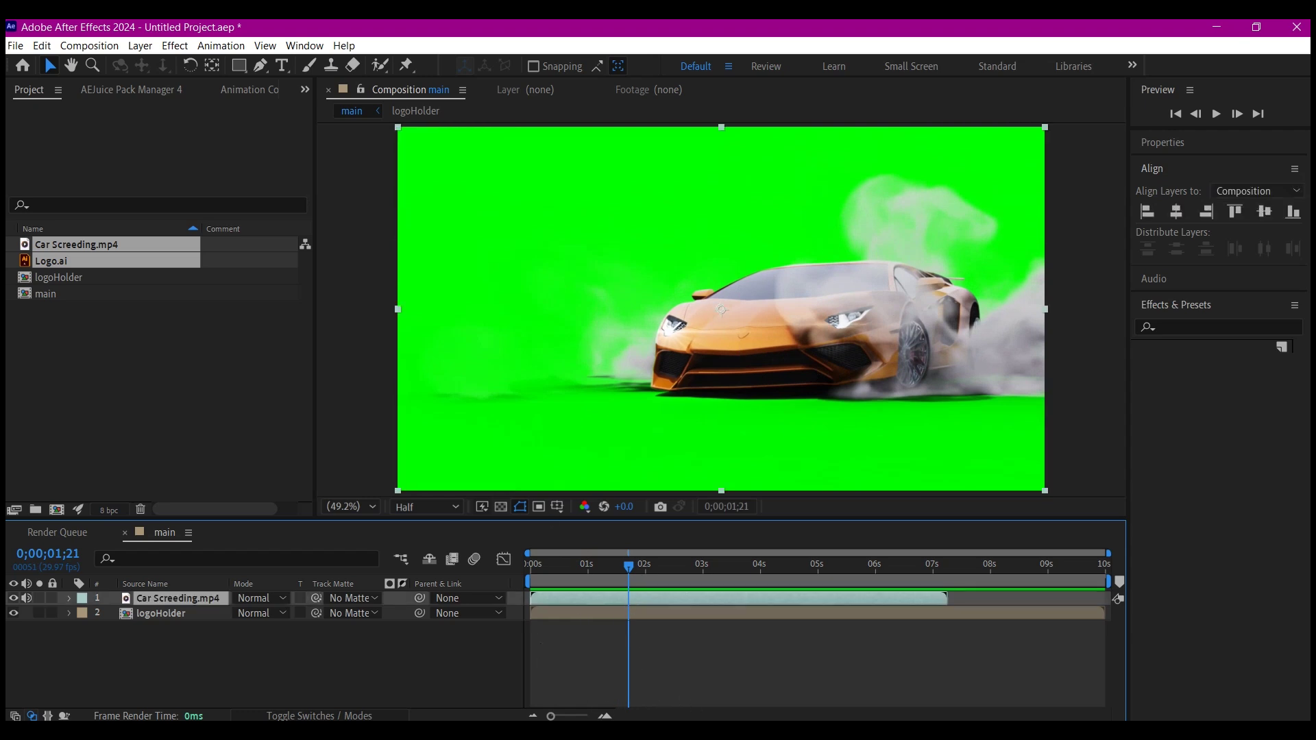
{"action": "key", "text": "alt+Tab"}
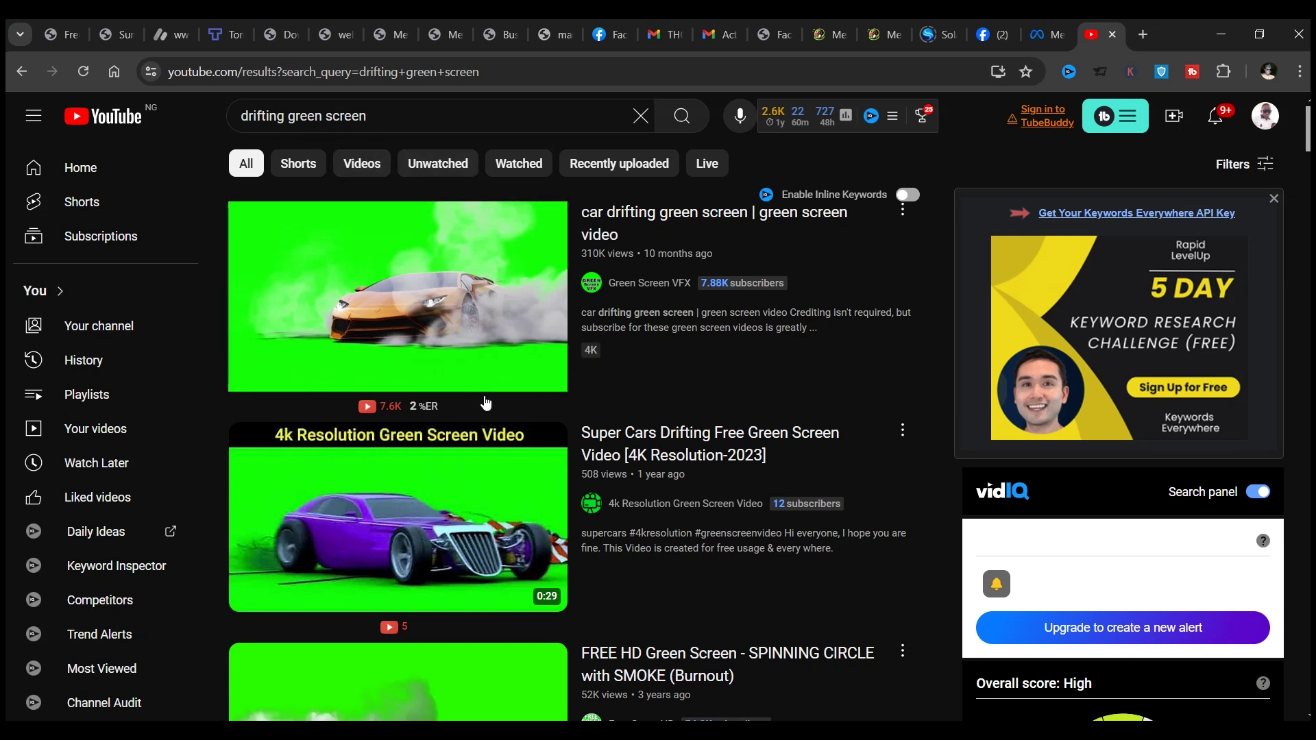
Scroll through the 'drifting green screen' YouTube results showing the car clip's source.
{"action": "scroll", "coordinate": [485, 421], "scroll_direction": "down", "scroll_amount": 2}
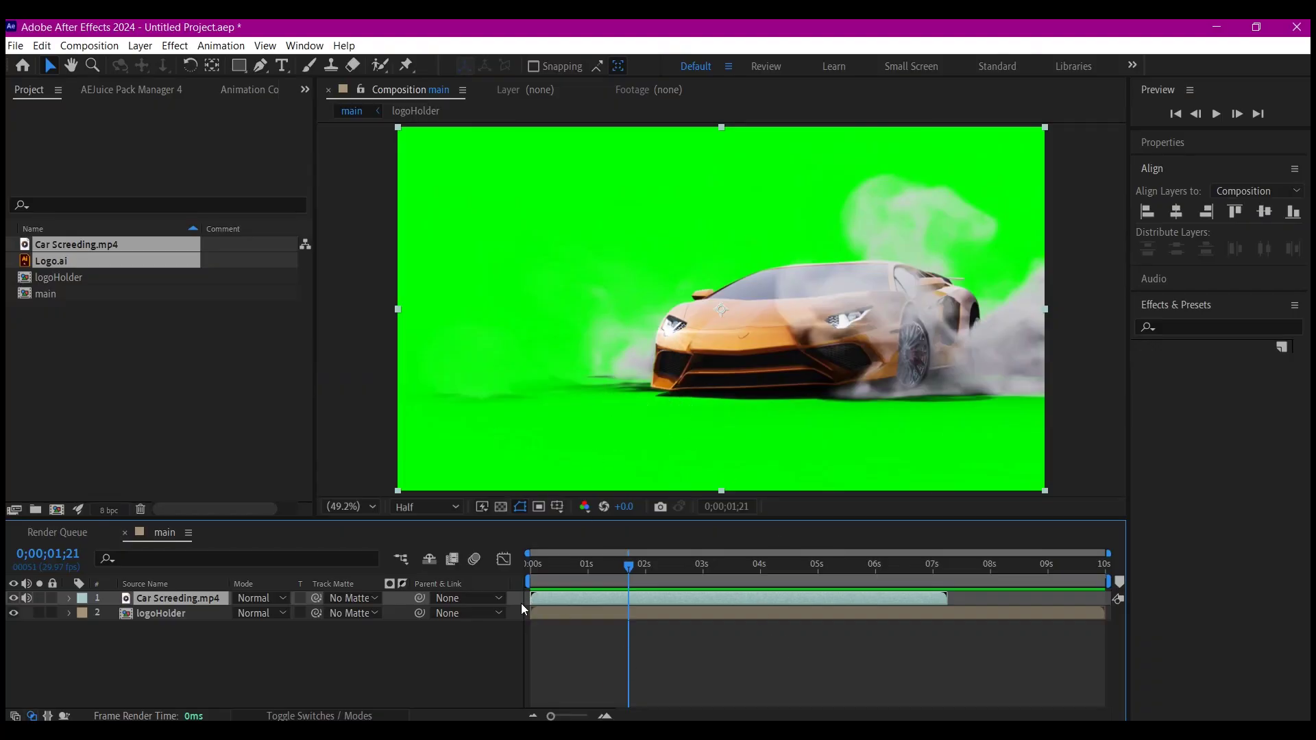
Trim the Car Screeding layer to start at 0;00;00;21, then scrub forward to check the car.
{"action": "mouse_move", "coordinate": [548, 568]}
{"action": "left_mouse_down"}
{"action": "mouse_move", "coordinate": [537, 566]}
{"action": "mouse_move", "coordinate": [583, 565]}
{"action": "mouse_move", "coordinate": [572, 566]}
{"action": "left_mouse_up"}
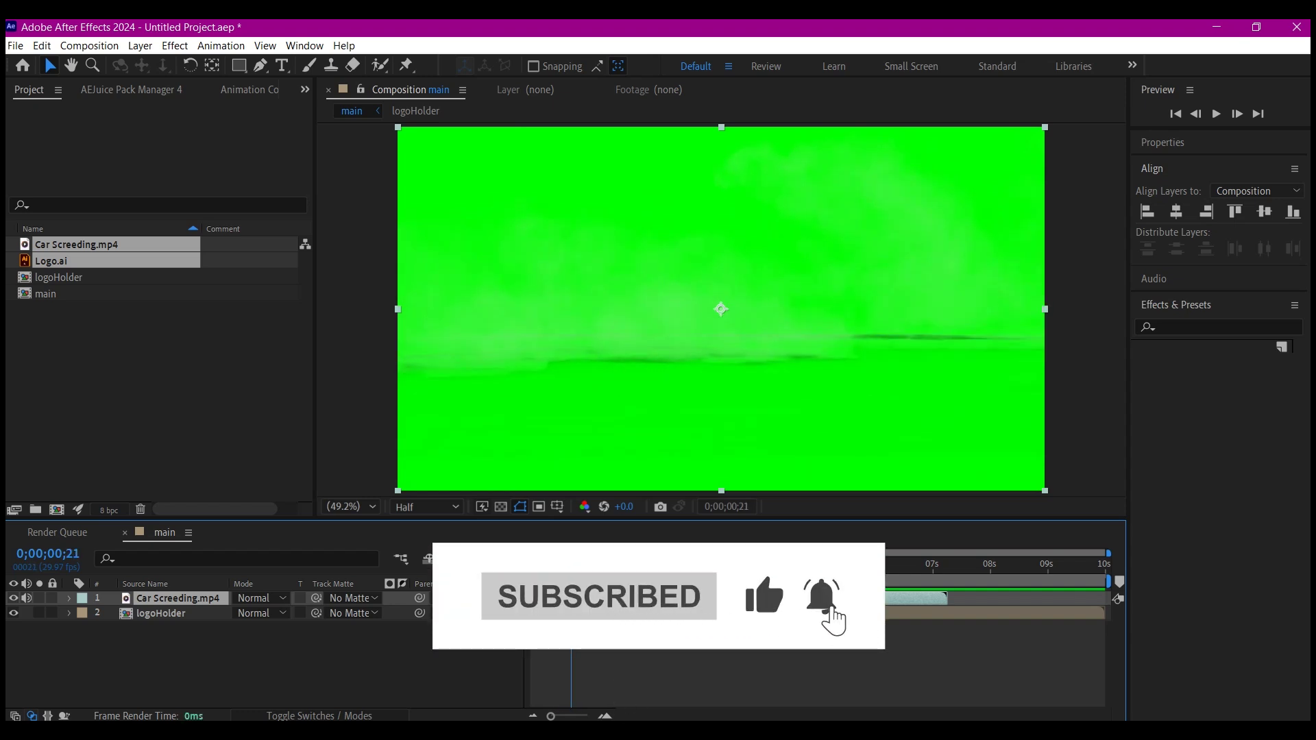
{"action": "left_click_drag", "start_coordinate": [530, 599], "coordinate": [573, 600]}
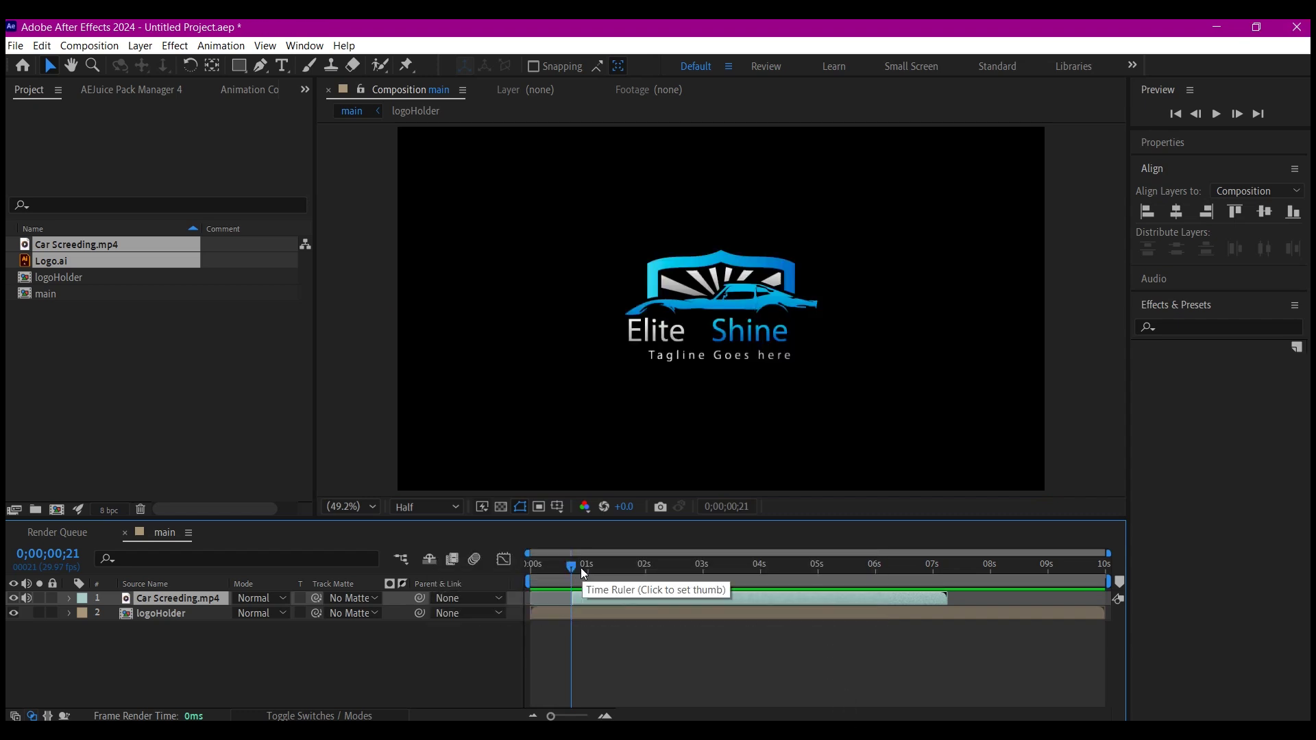
{"action": "left_click_drag", "start_coordinate": [582, 566], "coordinate": [698, 570]}
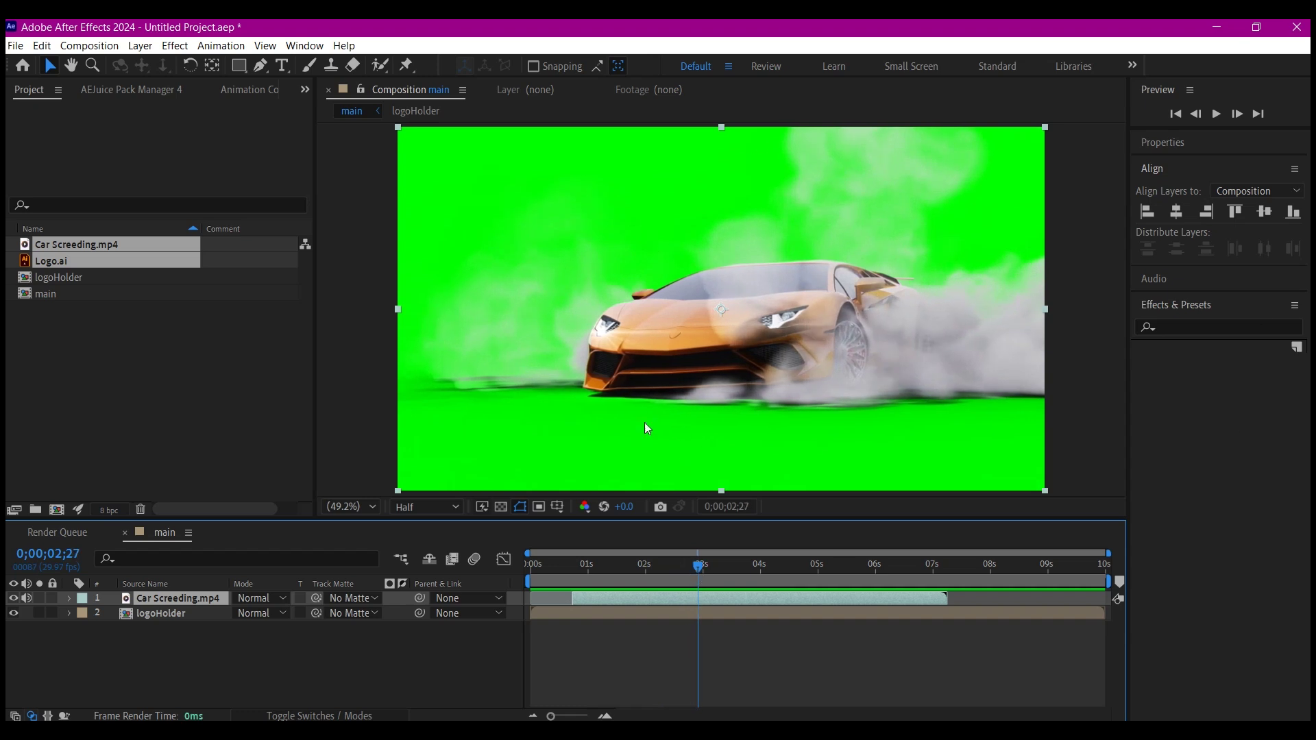
Apply Keylight (1.2) to the car clip and sample the green background as Screen Colour.
{"action": "key", "text": "ctrl+space"}
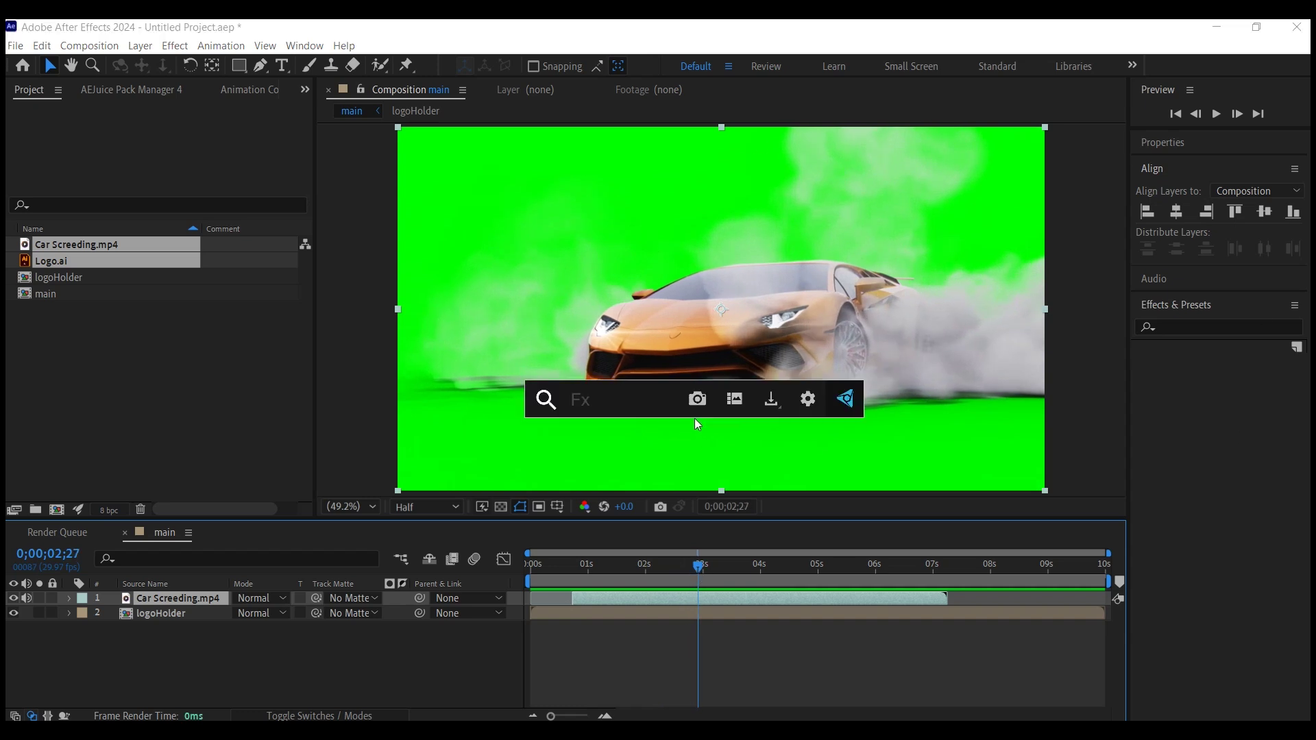
{"action": "type", "text": "keyli"}
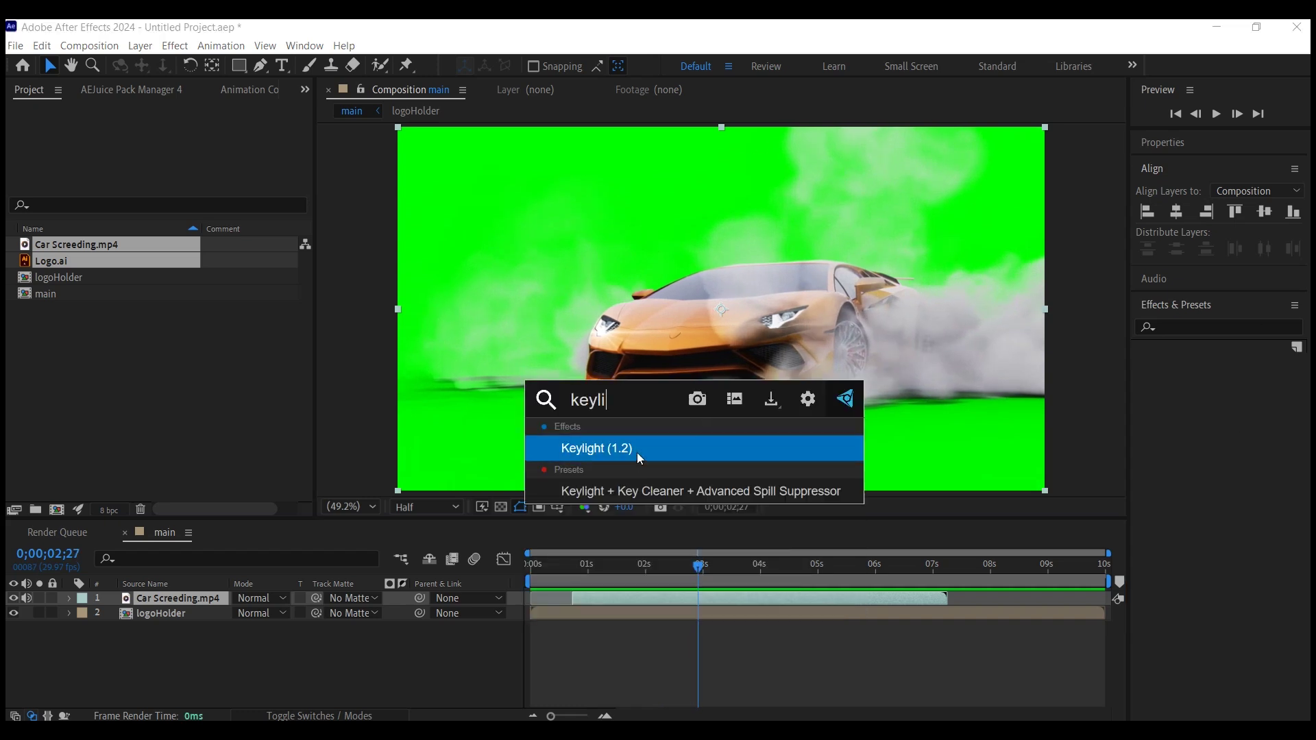
{"action": "left_click", "coordinate": [639, 450]}
{"action": "left_click", "coordinate": [203, 234]}
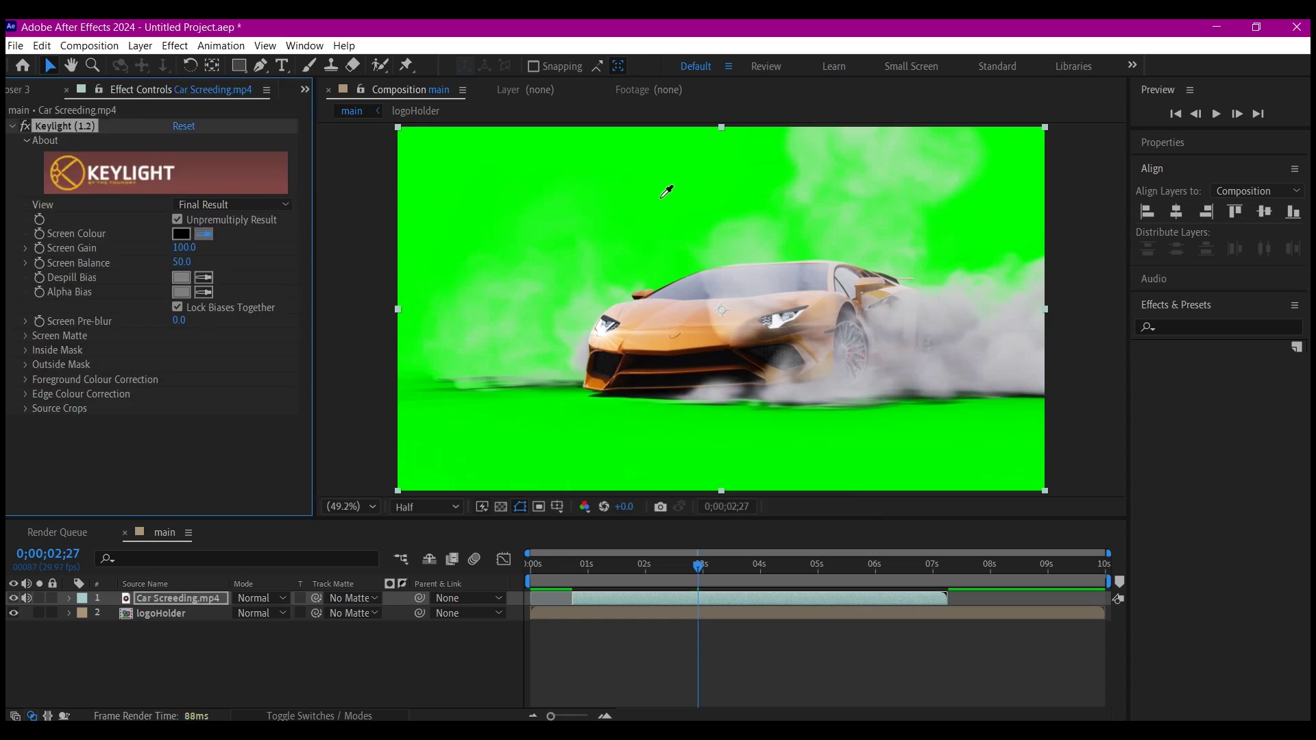
{"action": "left_click", "coordinate": [672, 175]}
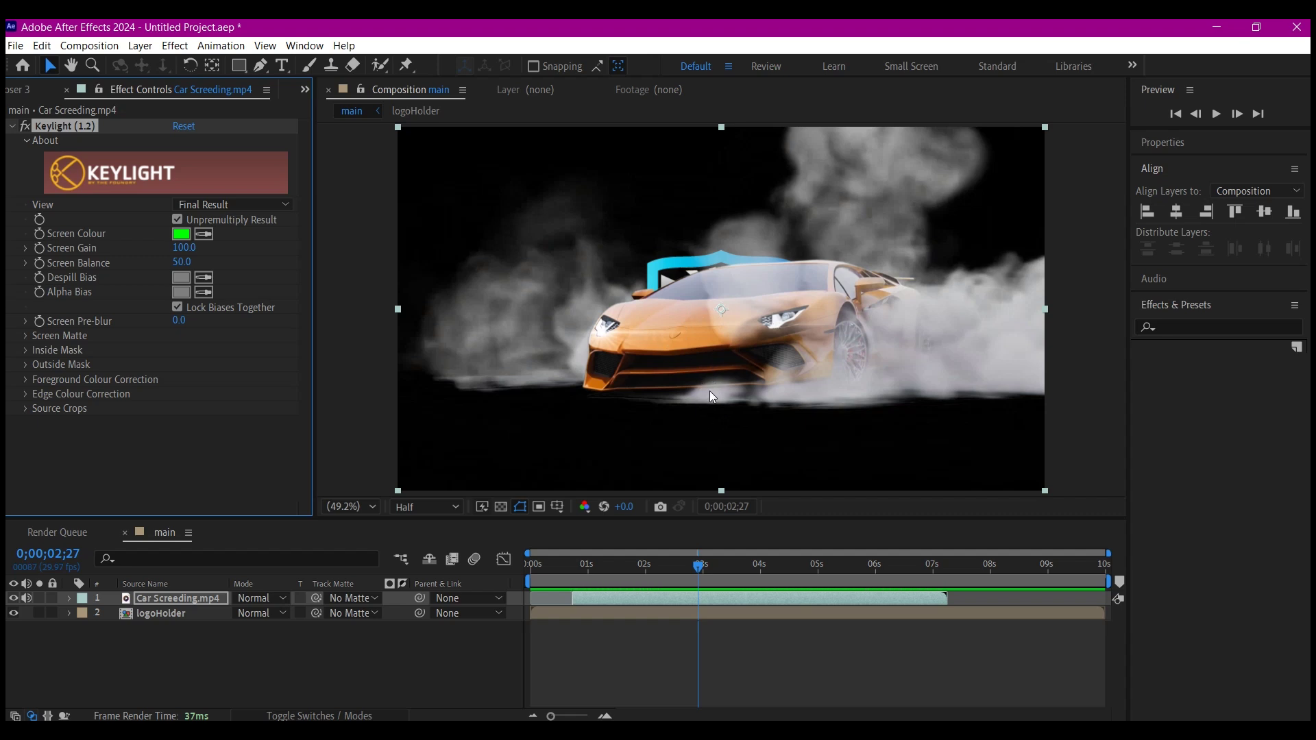
Add a Hue/Saturation effect to the car clip through the effects search.
{"action": "key", "text": "ctrl+space"}
{"action": "type", "text": "hue"}
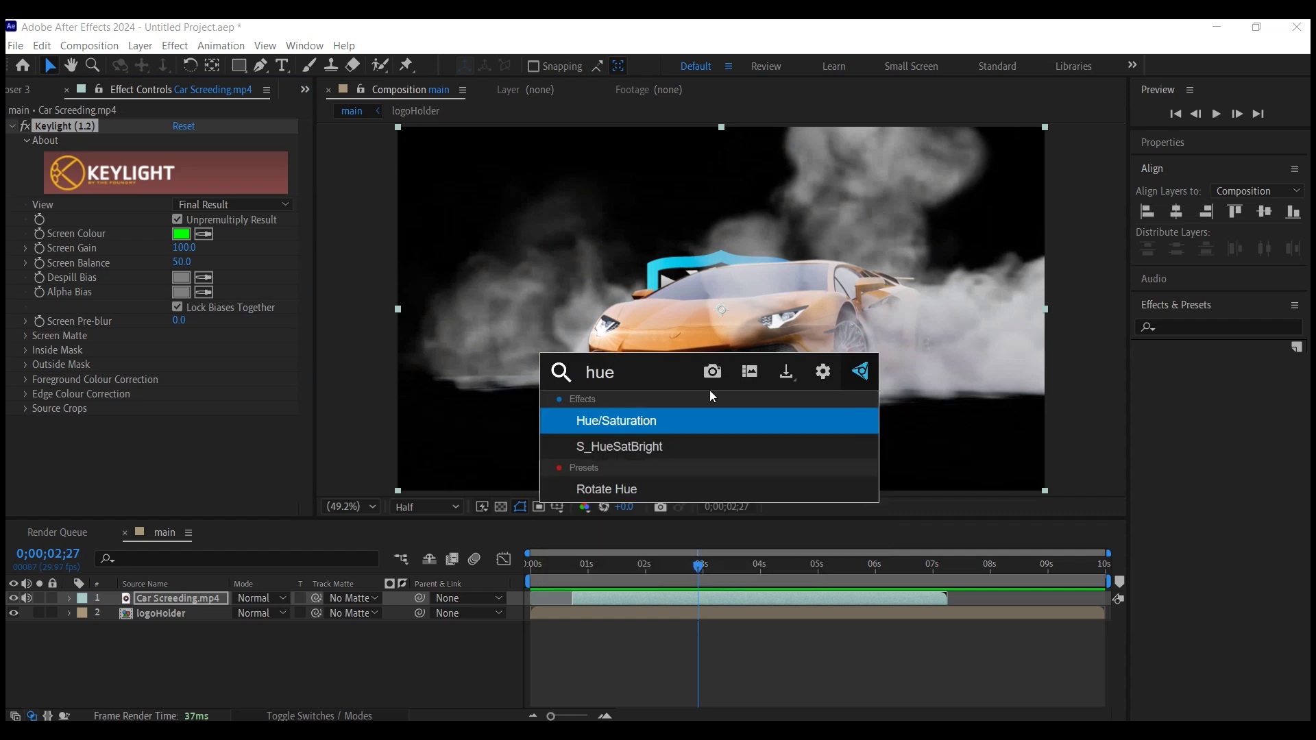
{"action": "left_click", "coordinate": [625, 421]}
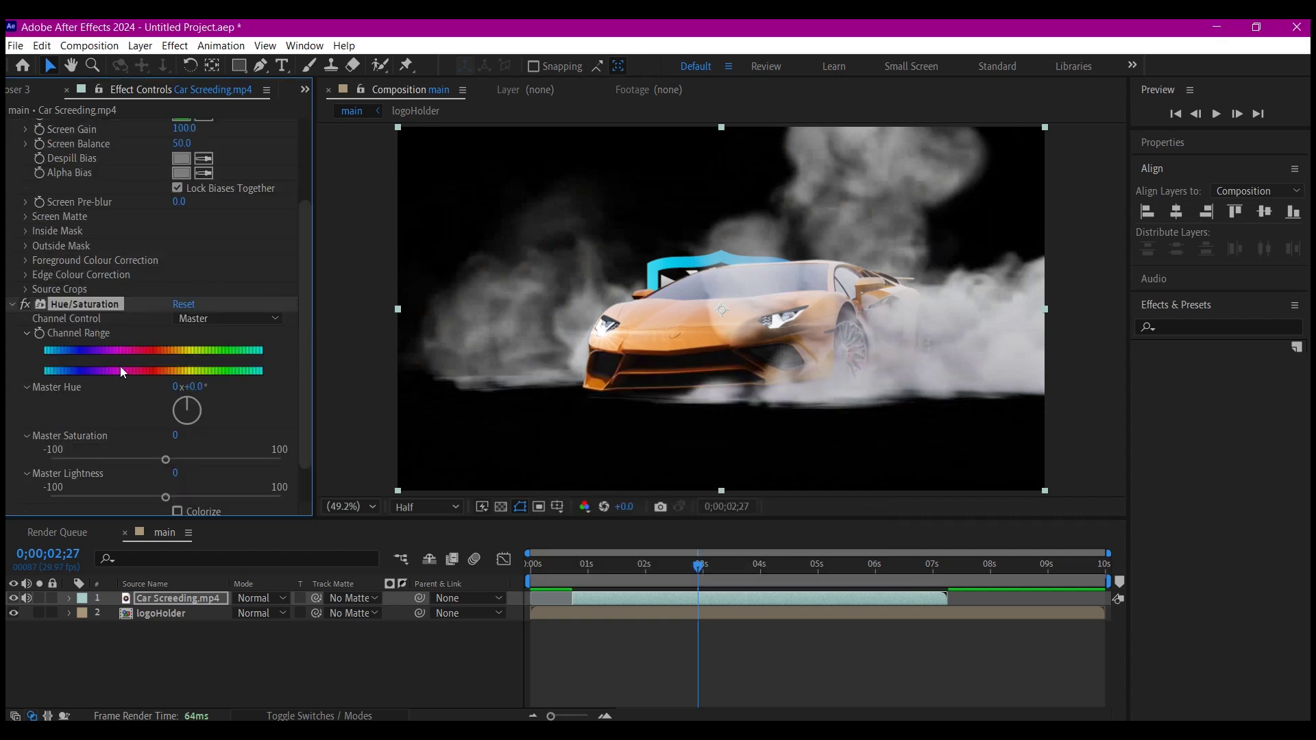
{"action": "scroll", "coordinate": [154, 402], "scroll_direction": "down", "scroll_amount": 2}
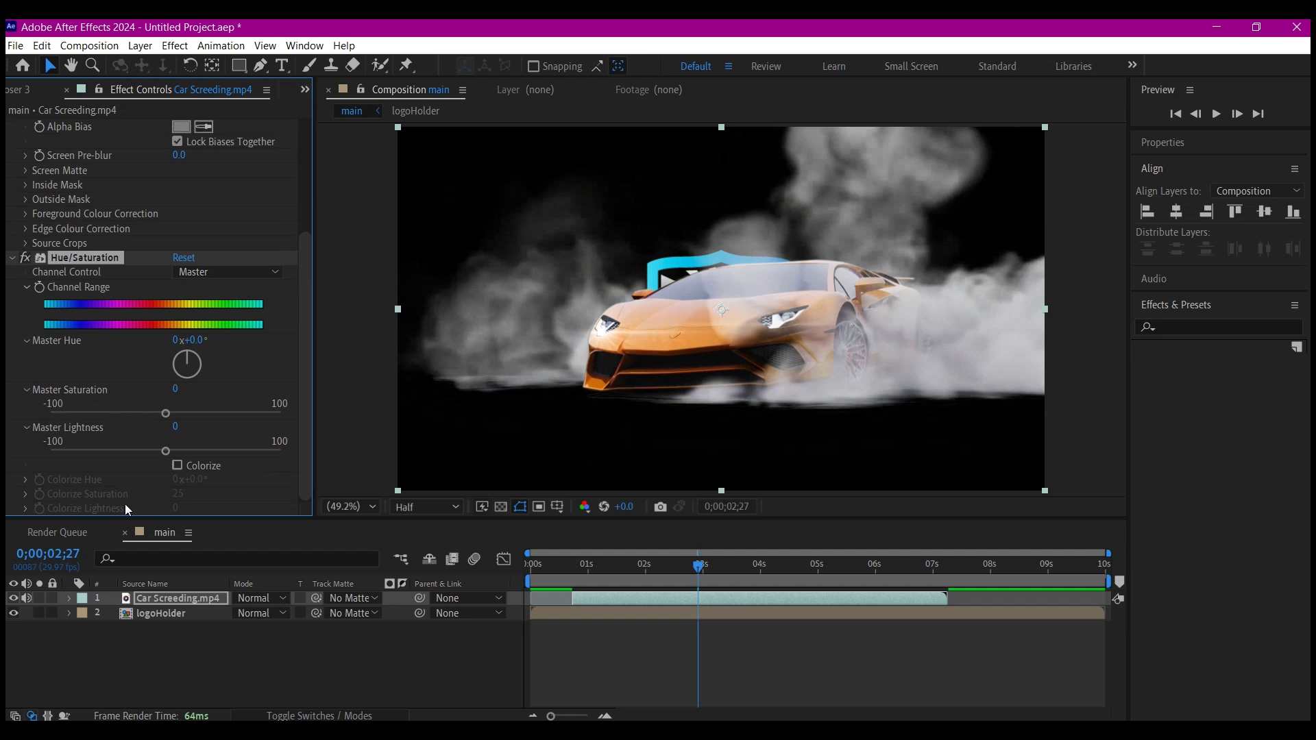
Enable Colorize with Colorize Hue 206° and Colorize Saturation 81 to tint the car blue.
{"action": "left_click", "coordinate": [176, 466]}
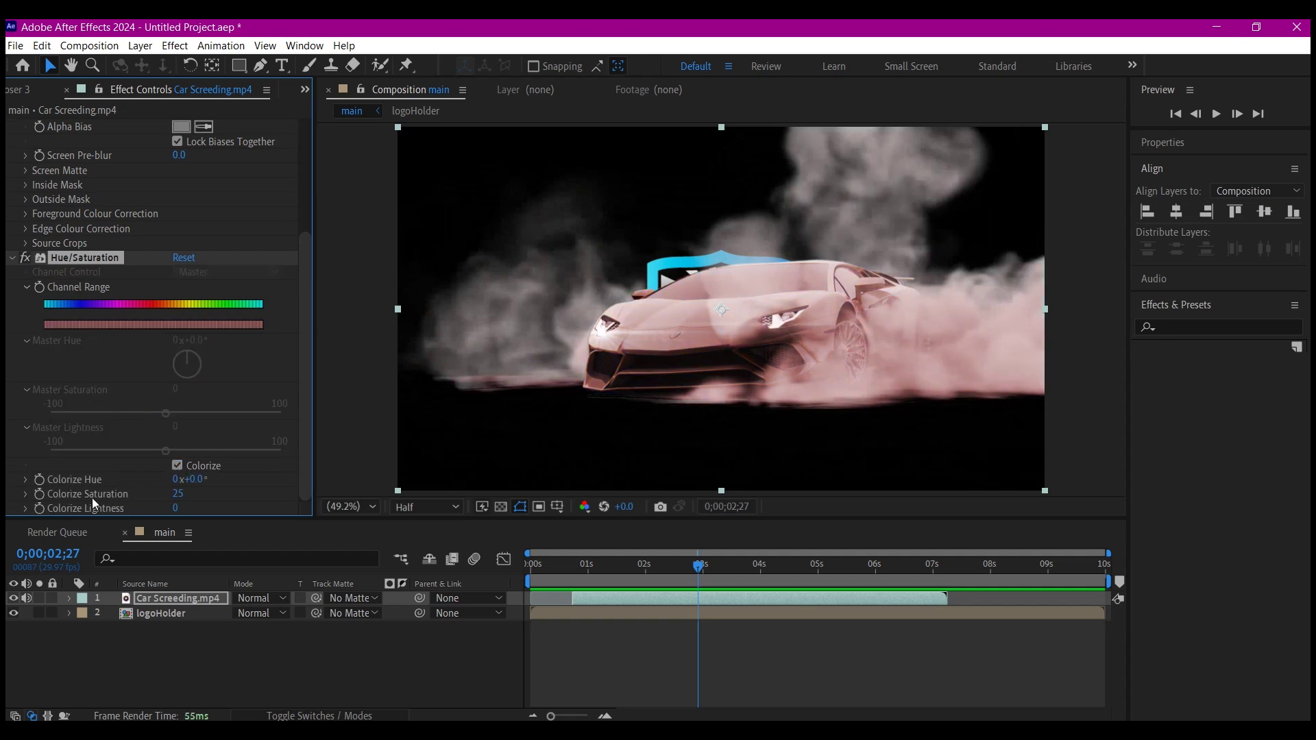
{"action": "left_click", "coordinate": [195, 481]}
{"action": "type", "text": "205"}
{"action": "key", "text": "Return"}
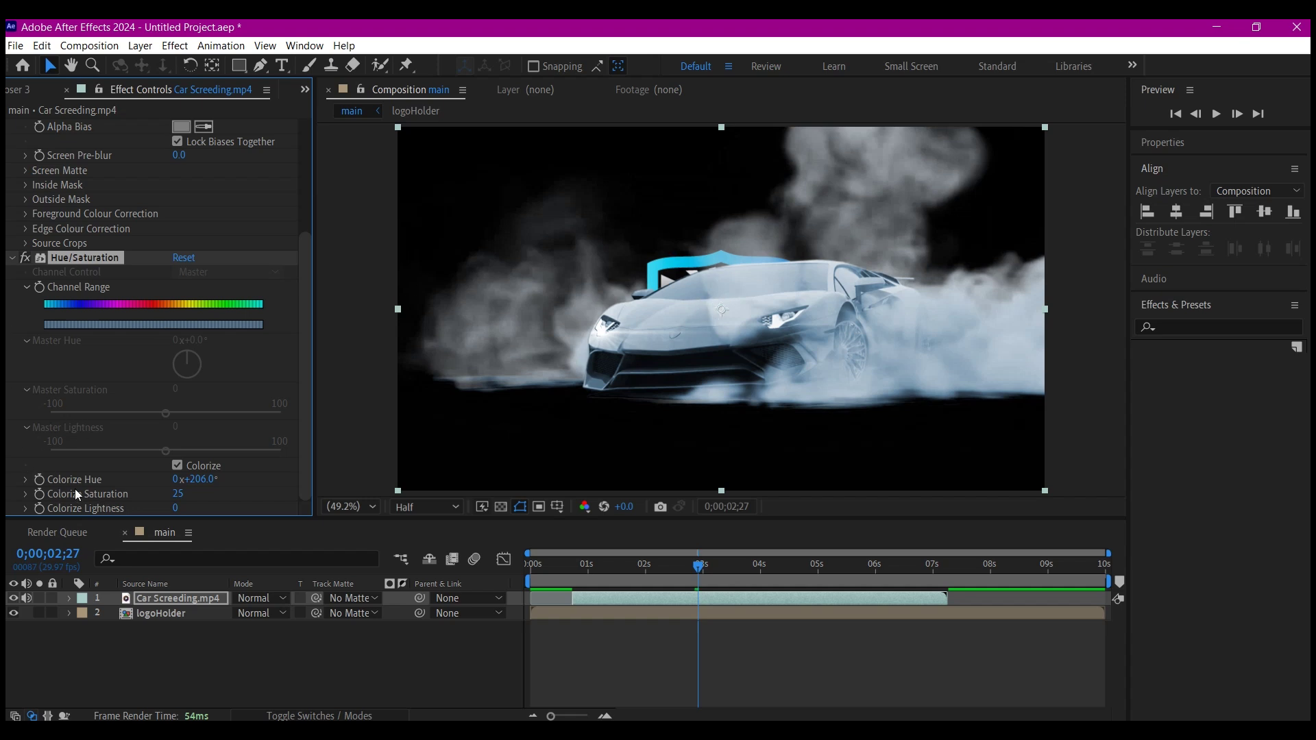
{"action": "left_click", "coordinate": [178, 493]}
{"action": "type", "text": "3"}
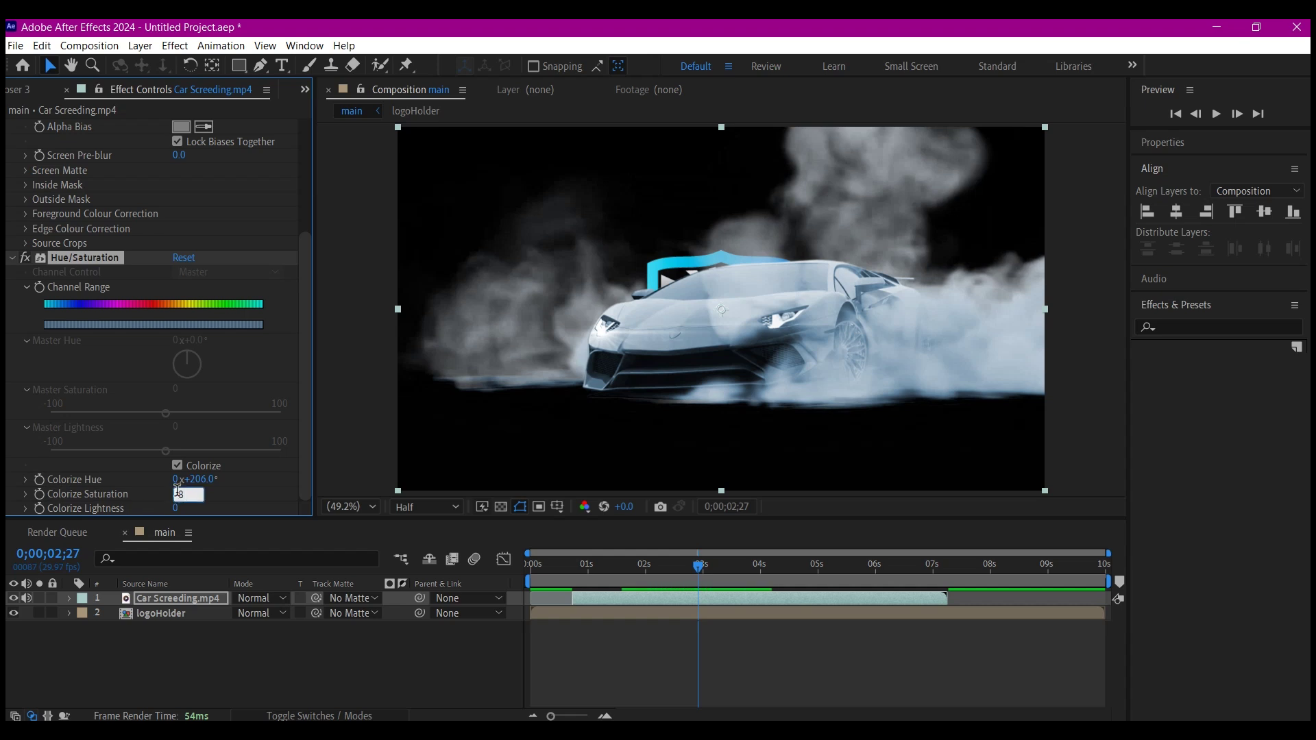
{"action": "type", "text": "1"}
{"action": "key", "text": "Return"}
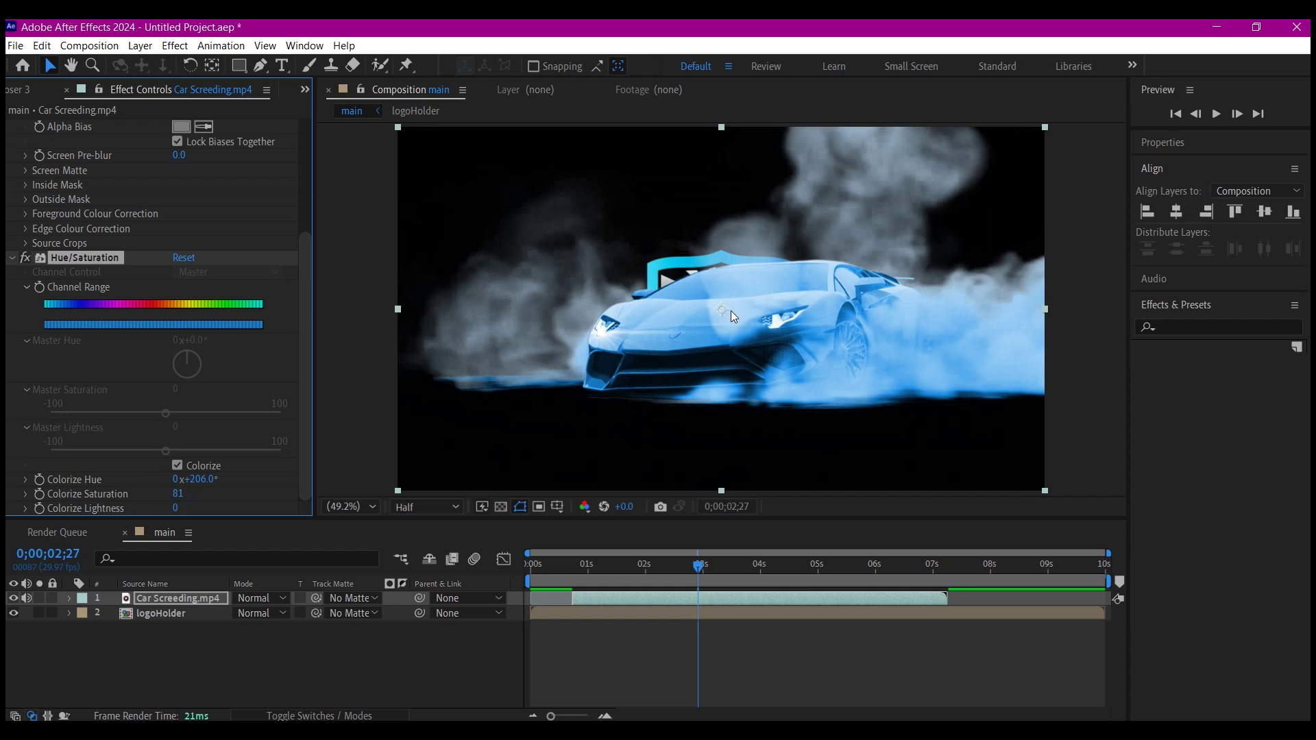
Preview the smoke over the logo, reveal logoHolder's Position, and return to about 0;00;03;07.
{"action": "left_click", "coordinate": [555, 567]}
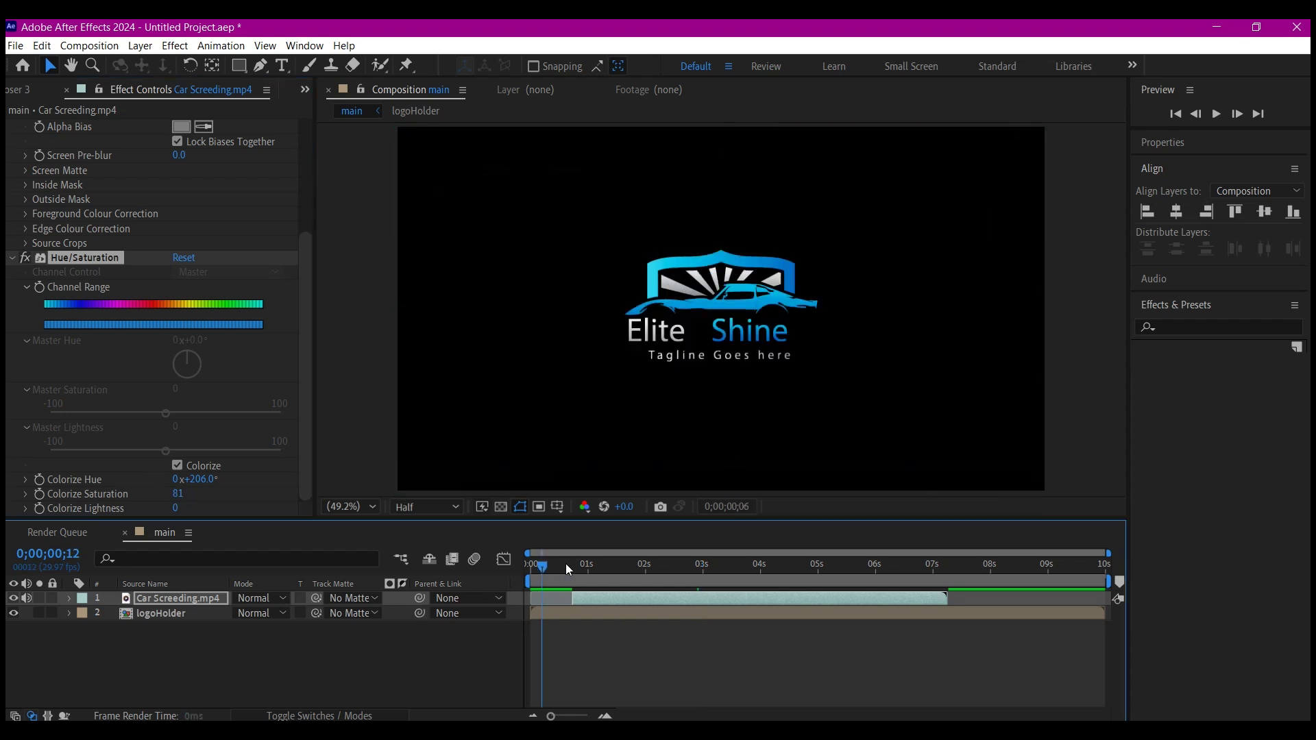
{"action": "left_click_drag", "start_coordinate": [575, 569], "coordinate": [835, 561]}
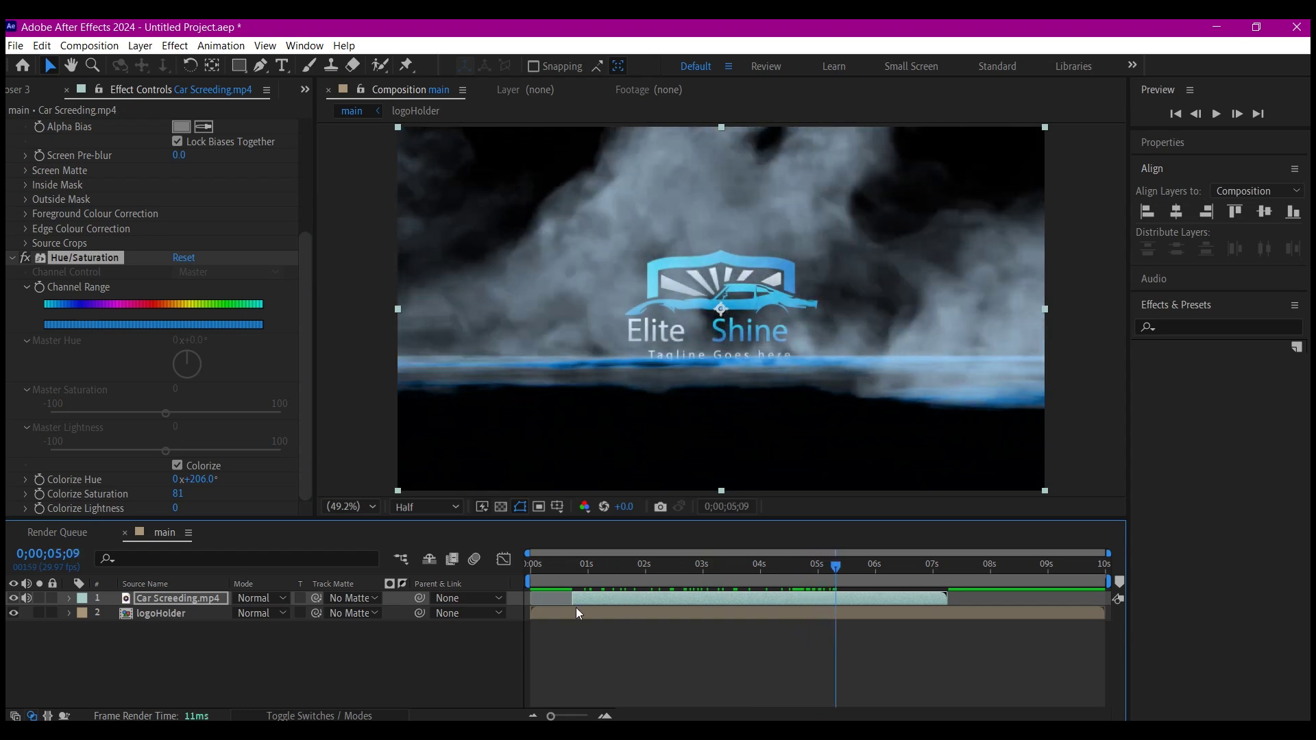
{"action": "left_click", "coordinate": [774, 613]}
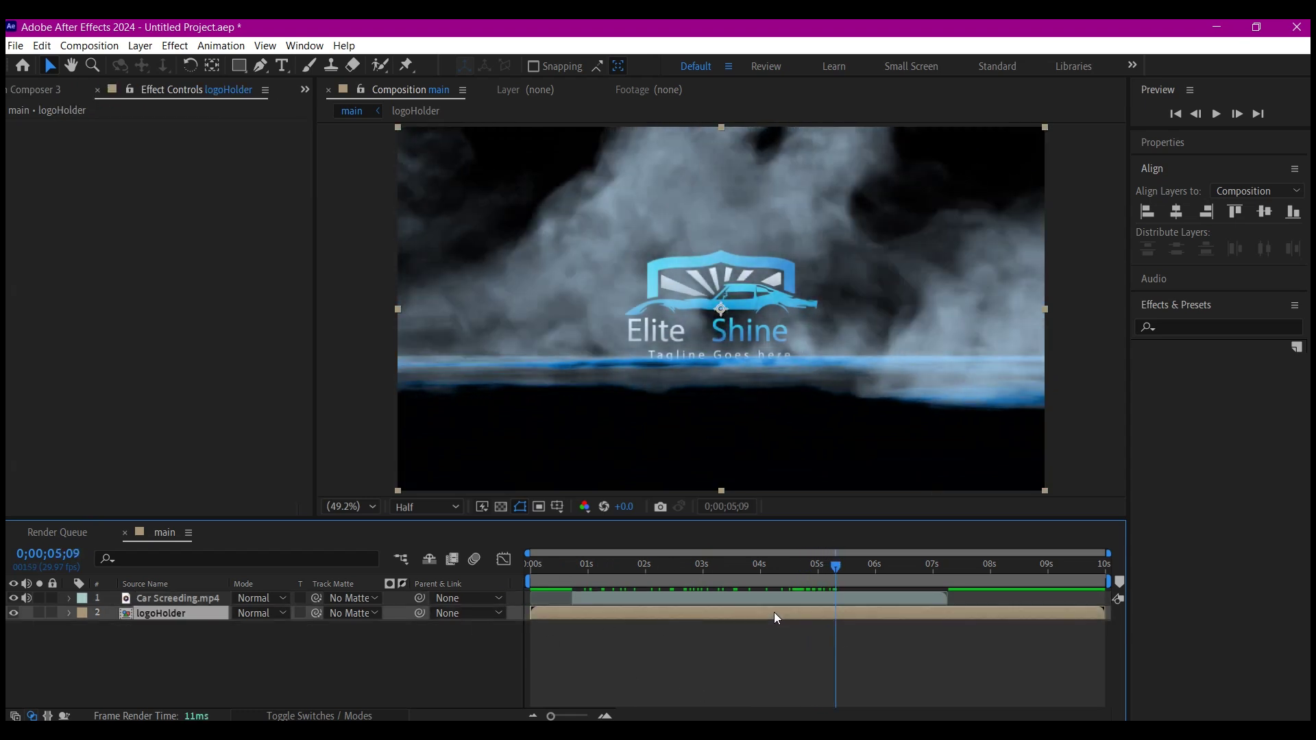
{"action": "key", "text": "p"}
{"action": "left_click_drag", "start_coordinate": [836, 566], "coordinate": [704, 566]}
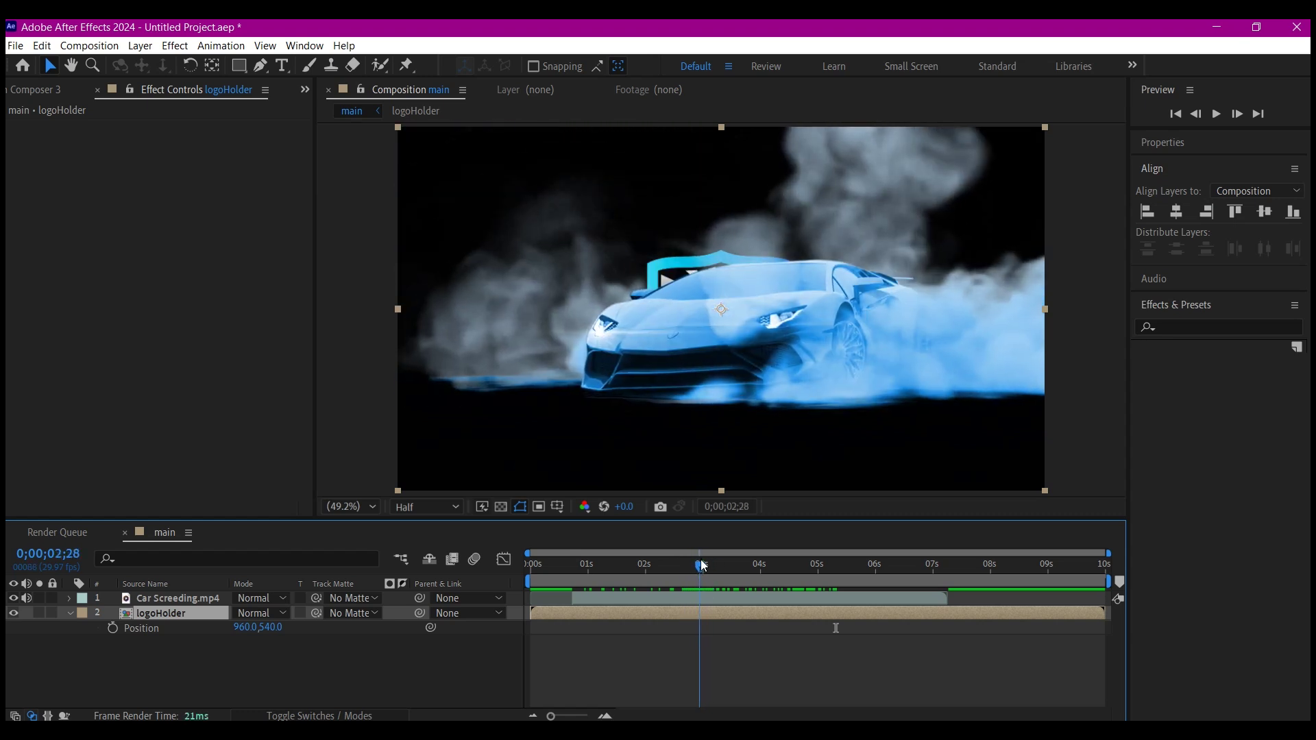
Keyframe logoHolder Position from 2262,540 at 2;28 to 960,540 at 3;06, then select both keyframes.
{"action": "left_click", "coordinate": [113, 628]}
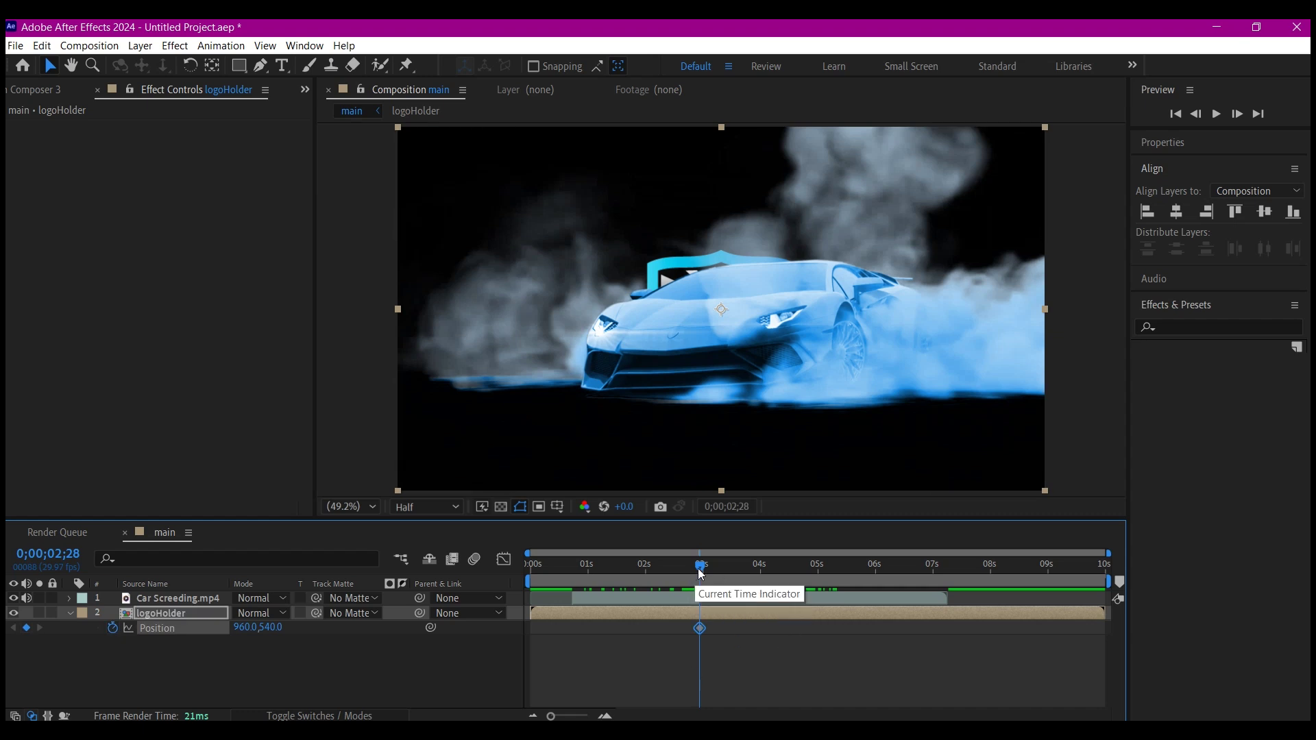
{"action": "left_click_drag", "start_coordinate": [702, 569], "coordinate": [714, 570]}
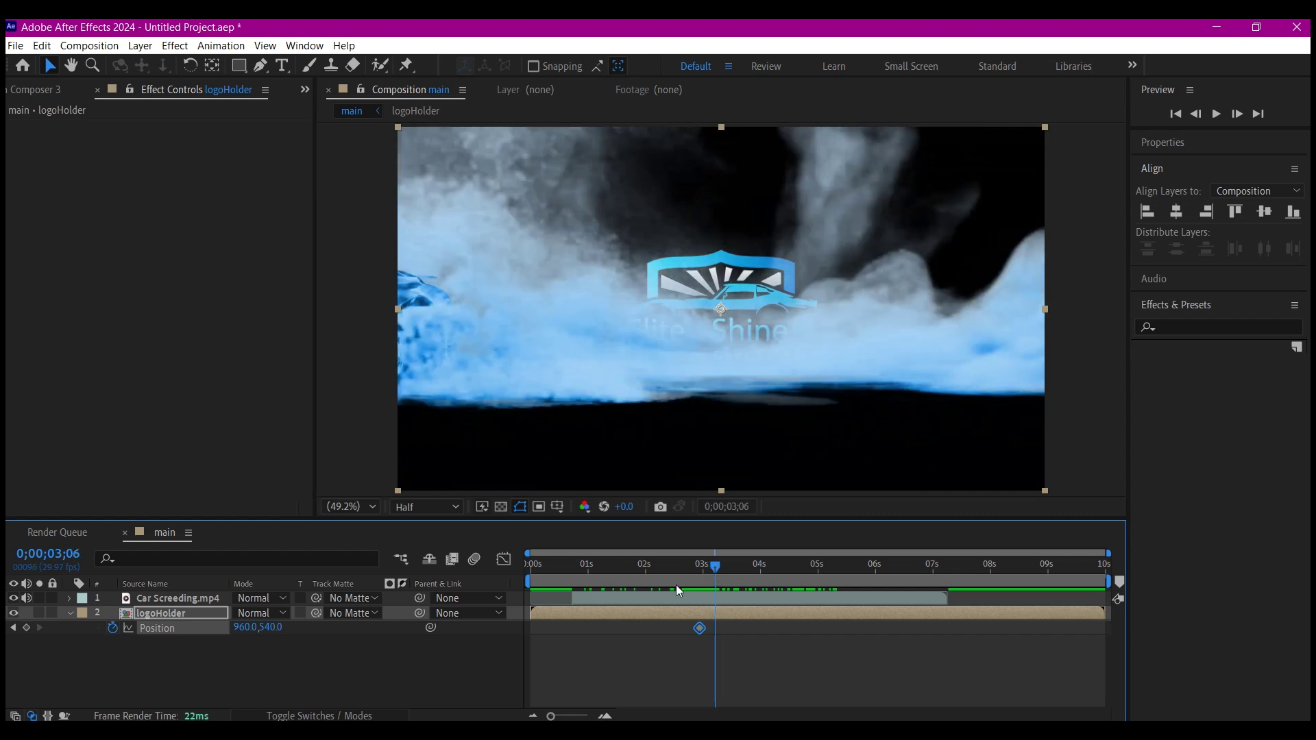
{"action": "left_click", "coordinate": [27, 628]}
{"action": "left_click", "coordinate": [12, 628]}
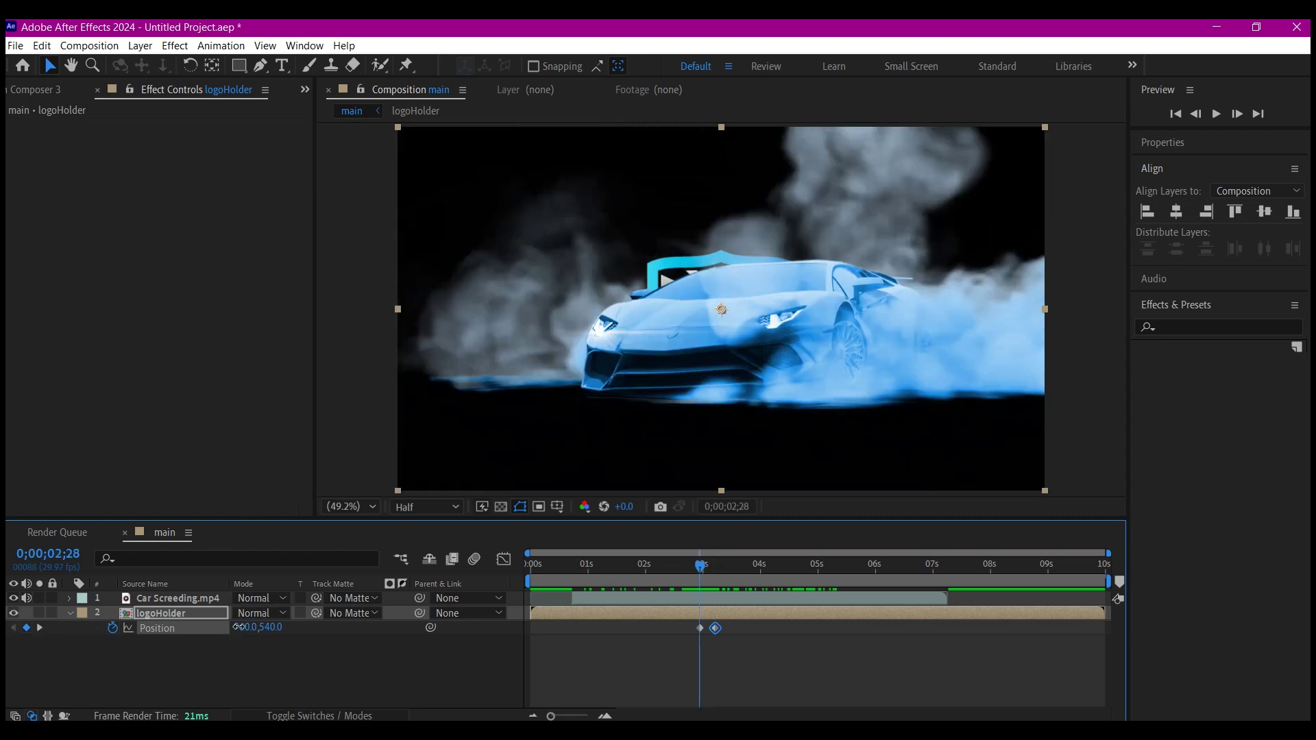
{"action": "left_click_drag", "start_coordinate": [256, 626], "coordinate": [1217, 578]}
{"action": "left_click_drag", "start_coordinate": [655, 622], "coordinate": [719, 652]}
Easy Ease both Position keyframes and pull the second's influence so the logo settles slowly.
{"action": "right_click", "coordinate": [716, 629]}
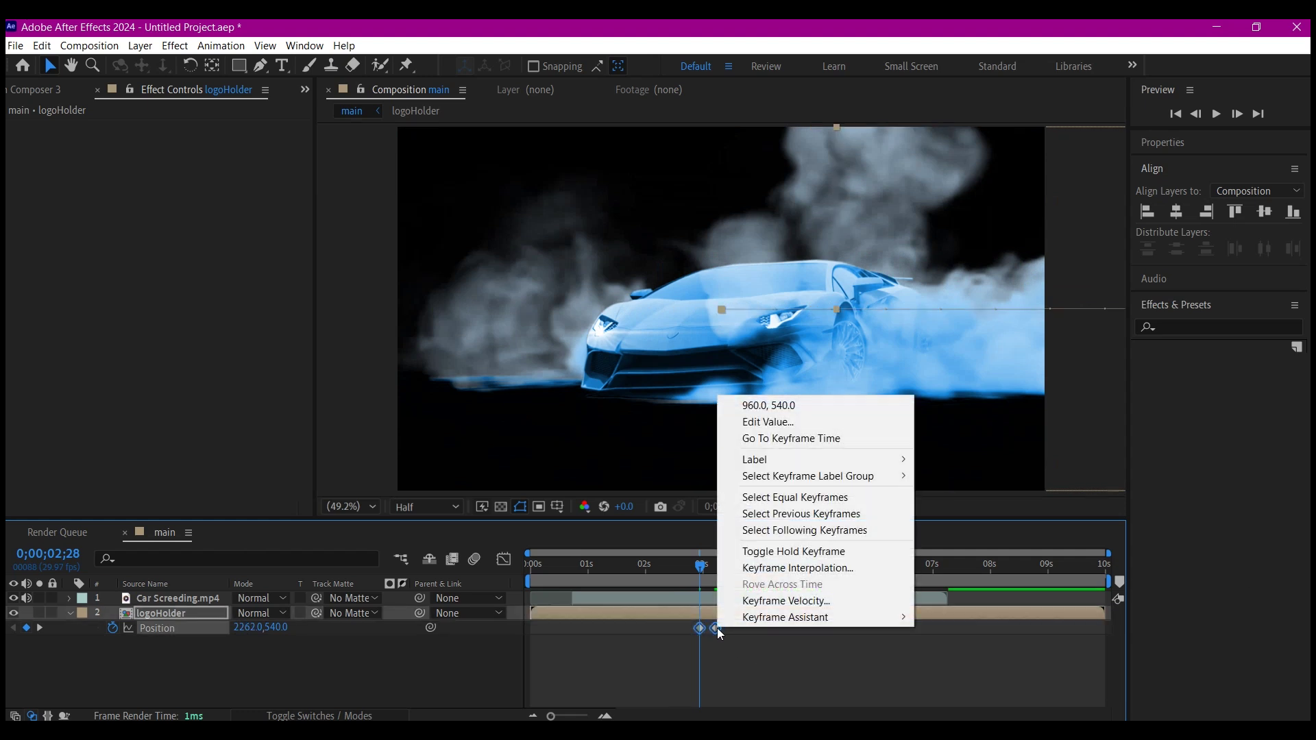
{"action": "mouse_move", "coordinate": [738, 620]}
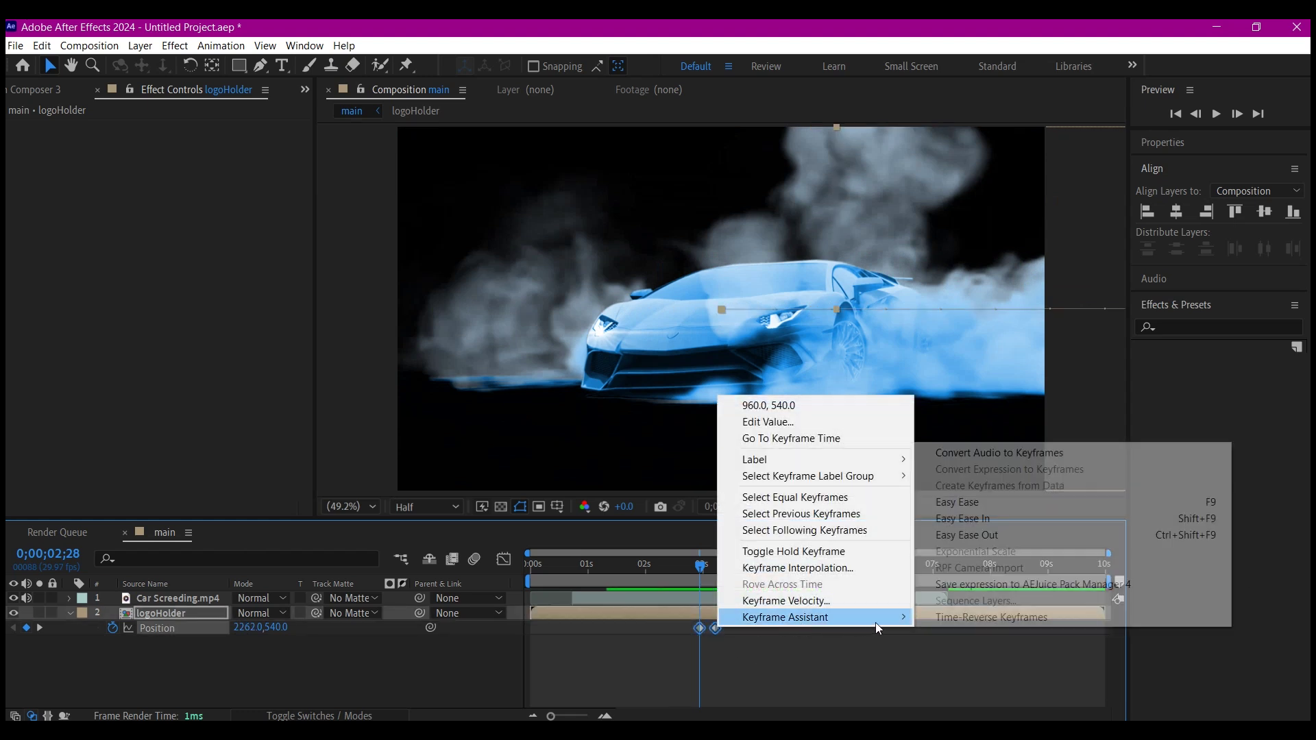
{"action": "mouse_move", "coordinate": [879, 618]}
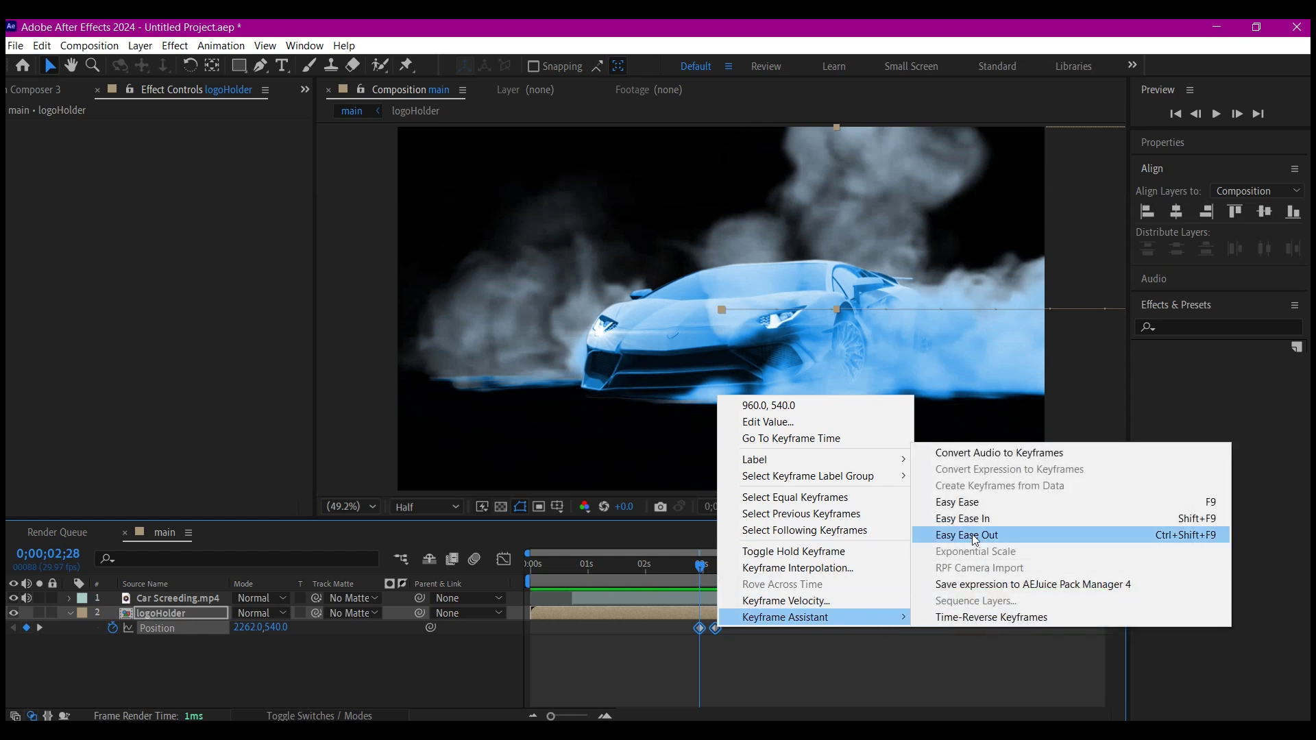
{"action": "left_click", "coordinate": [973, 502]}
{"action": "scroll", "coordinate": [706, 640], "scroll_direction": "up", "scroll_amount": 5}
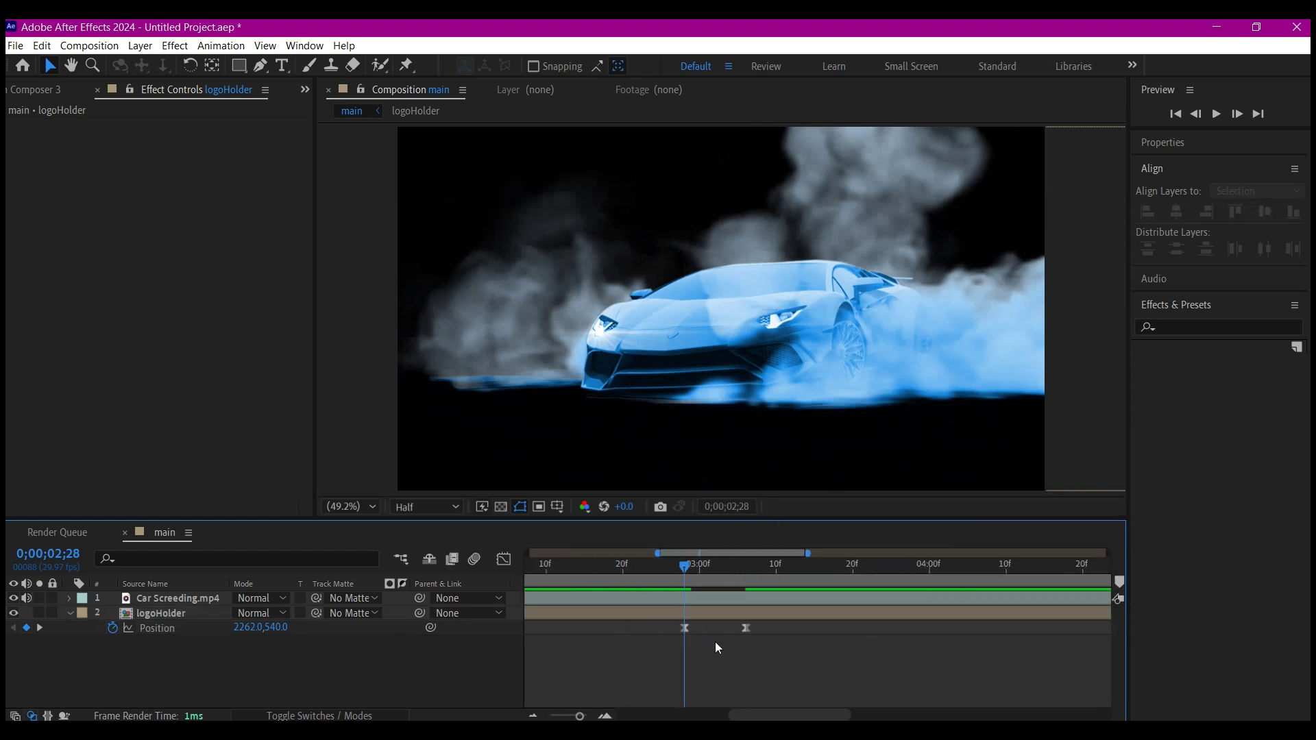
{"action": "left_click", "coordinate": [745, 629]}
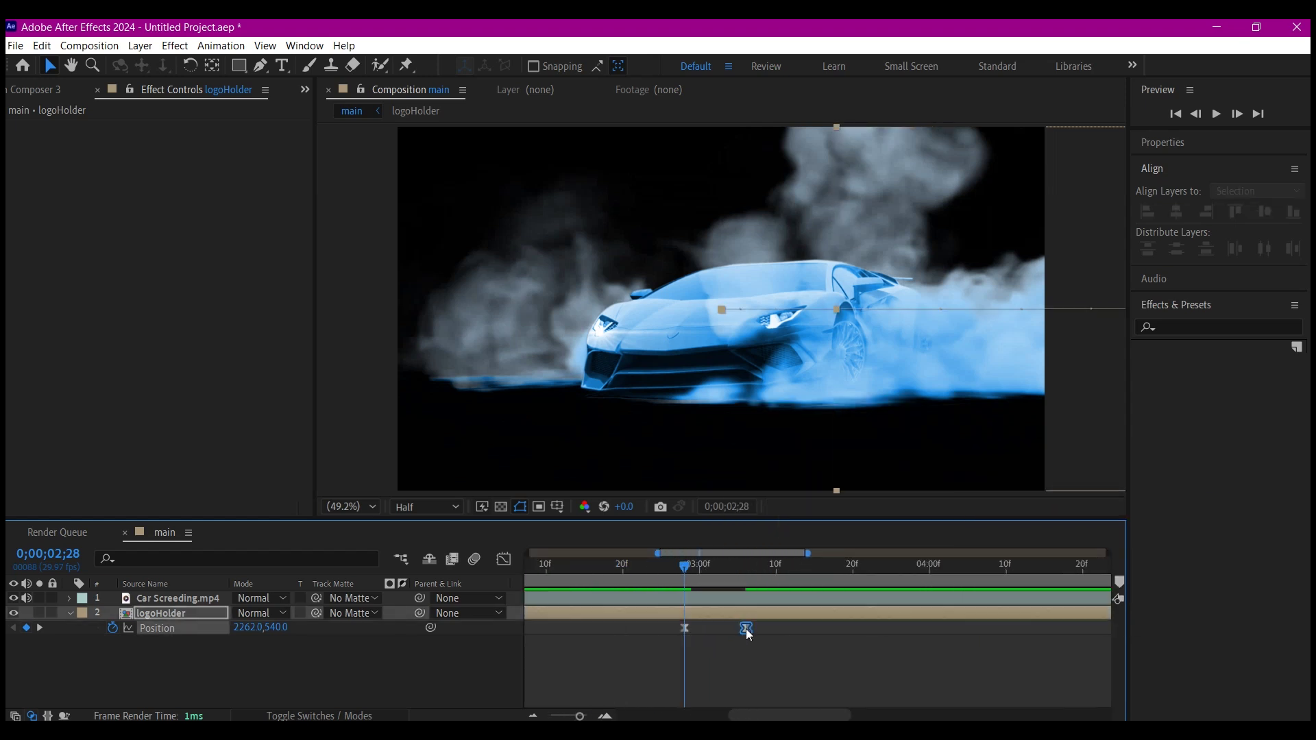
{"action": "left_click", "coordinate": [504, 558]}
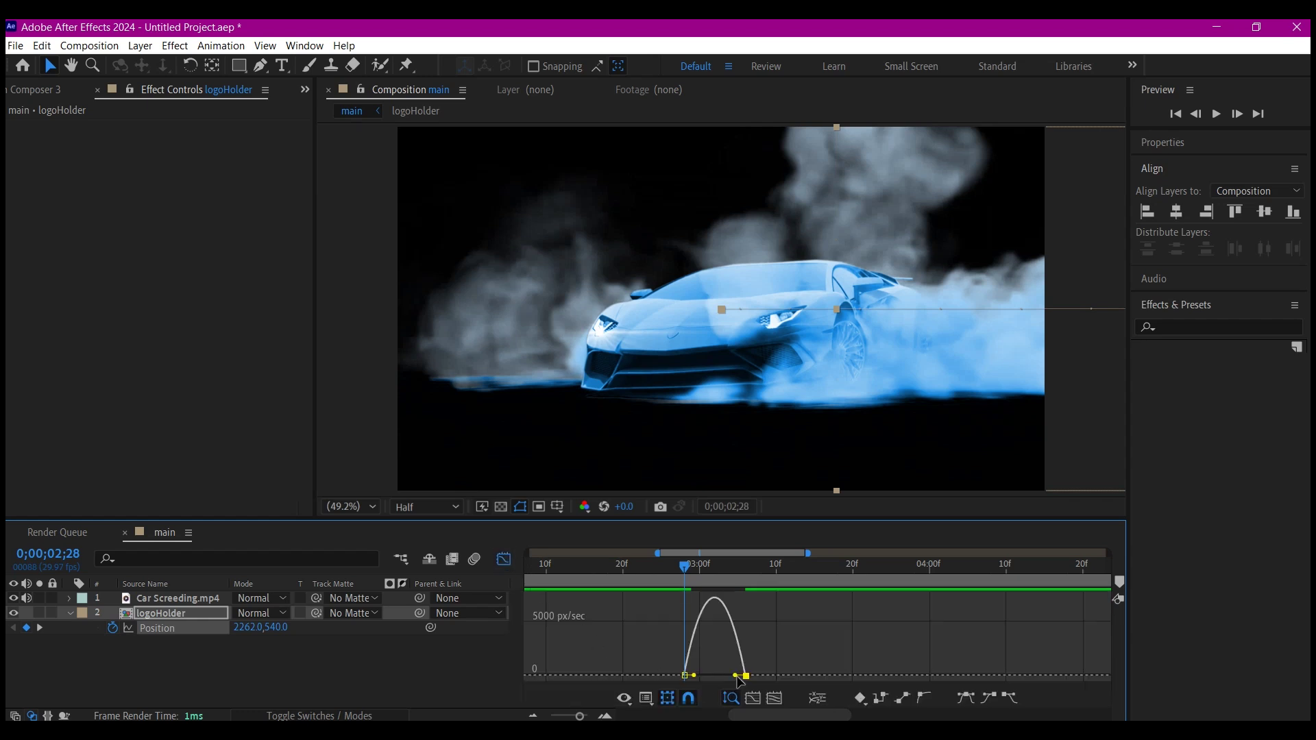
{"action": "left_click_drag", "start_coordinate": [736, 675], "coordinate": [702, 673]}
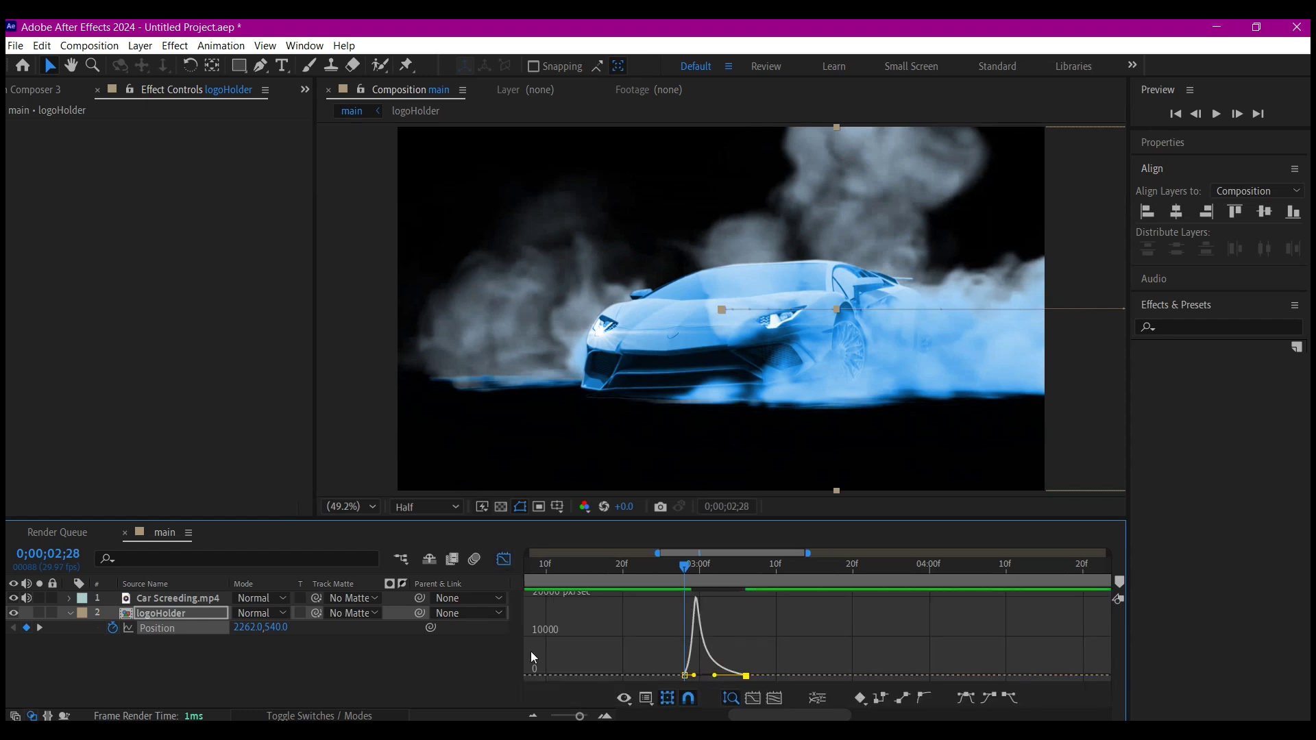
{"action": "left_click", "coordinate": [503, 560]}
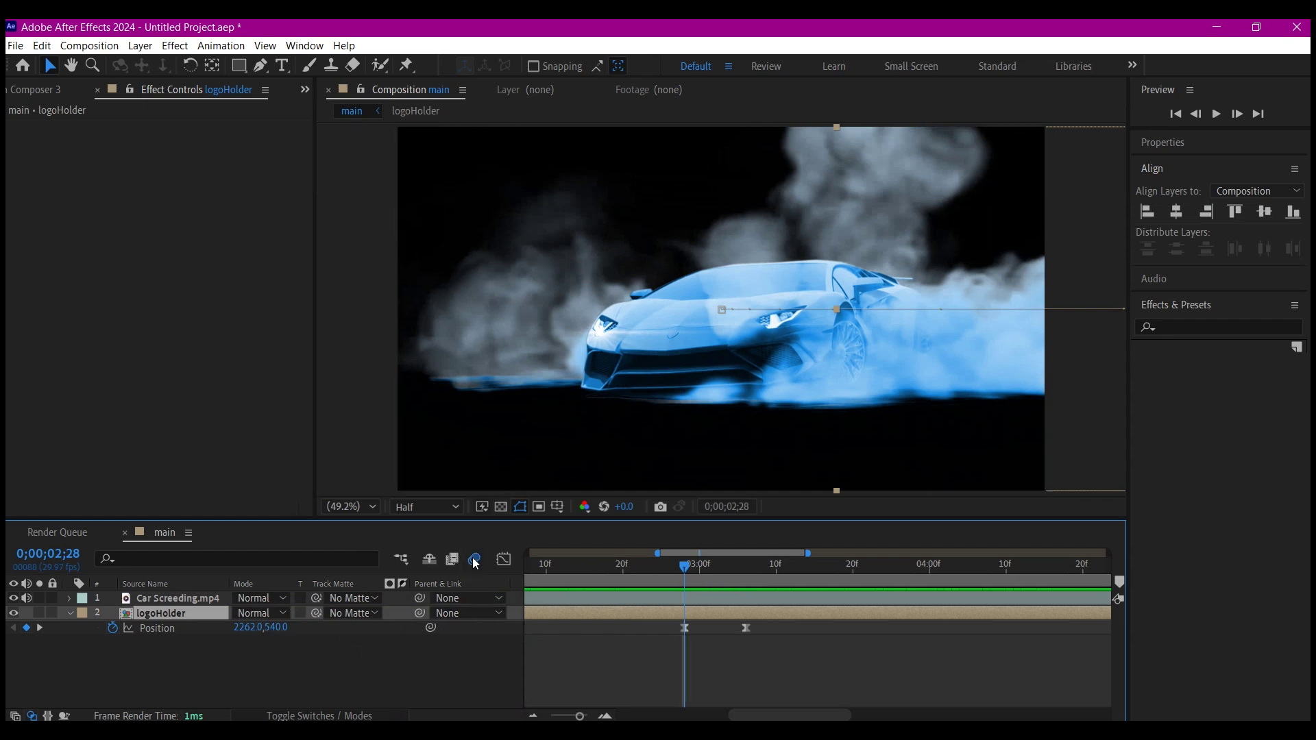
Enable the Motion Blur switch on the logoHolder layer.
{"action": "left_click", "coordinate": [322, 715]}
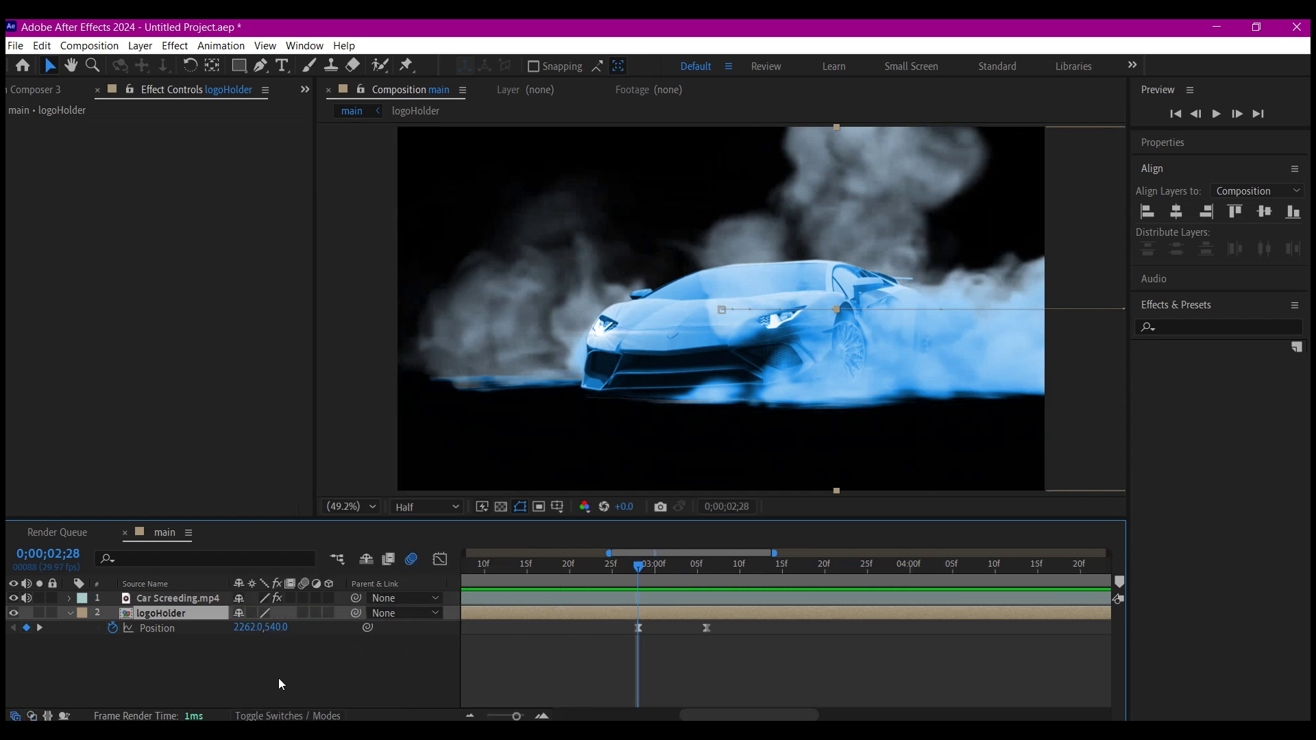
{"action": "left_click", "coordinate": [305, 613]}
{"action": "left_click_drag", "start_coordinate": [610, 553], "coordinate": [451, 550]}
Set a 160% Scale keyframe on logoHolder at 5;01.
{"action": "left_click", "coordinate": [800, 565]}
{"action": "key", "text": "s"}
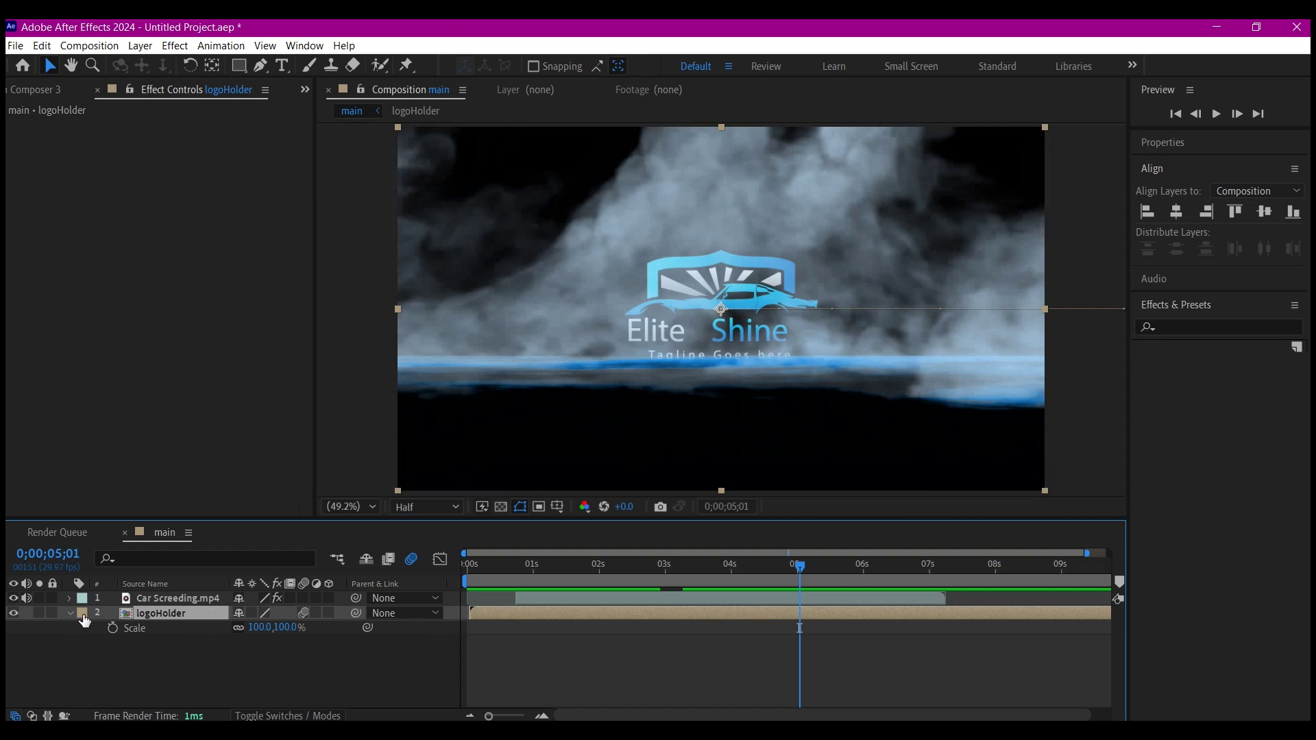
{"action": "left_click", "coordinate": [114, 629]}
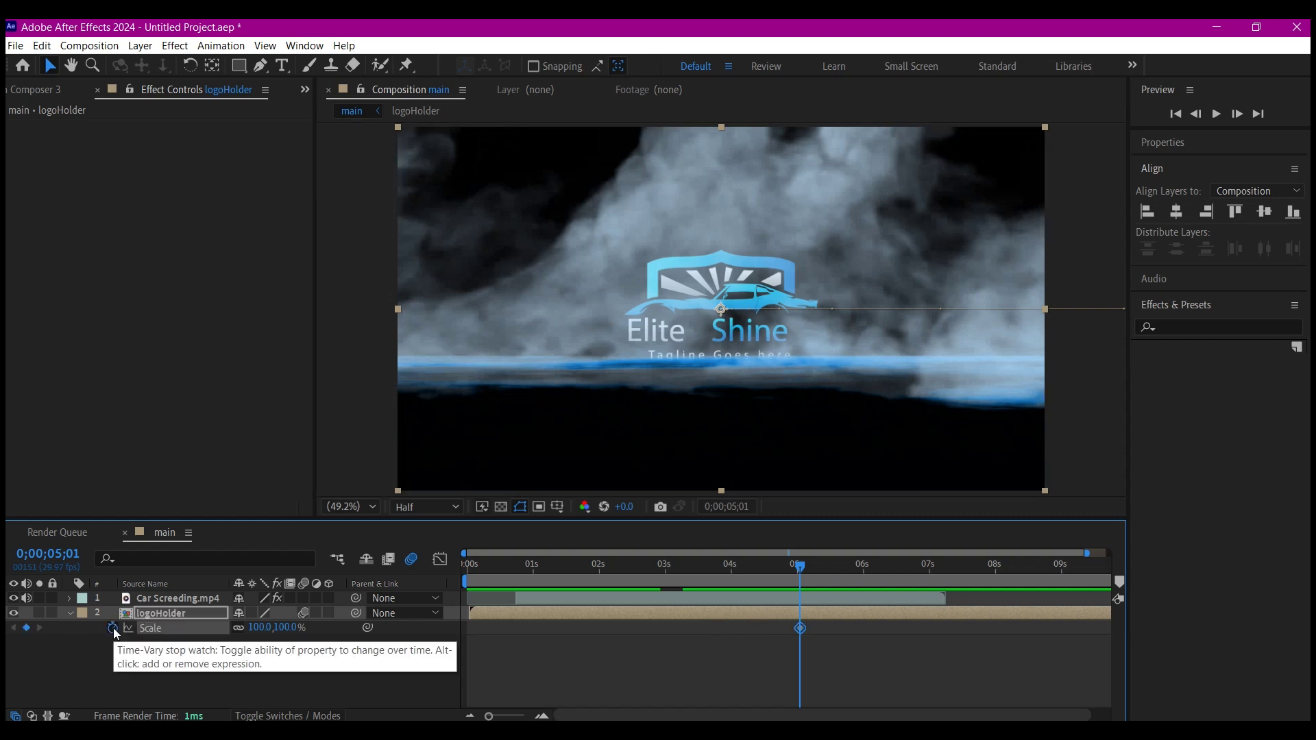
{"action": "left_click", "coordinate": [256, 627]}
{"action": "type", "text": "1"}
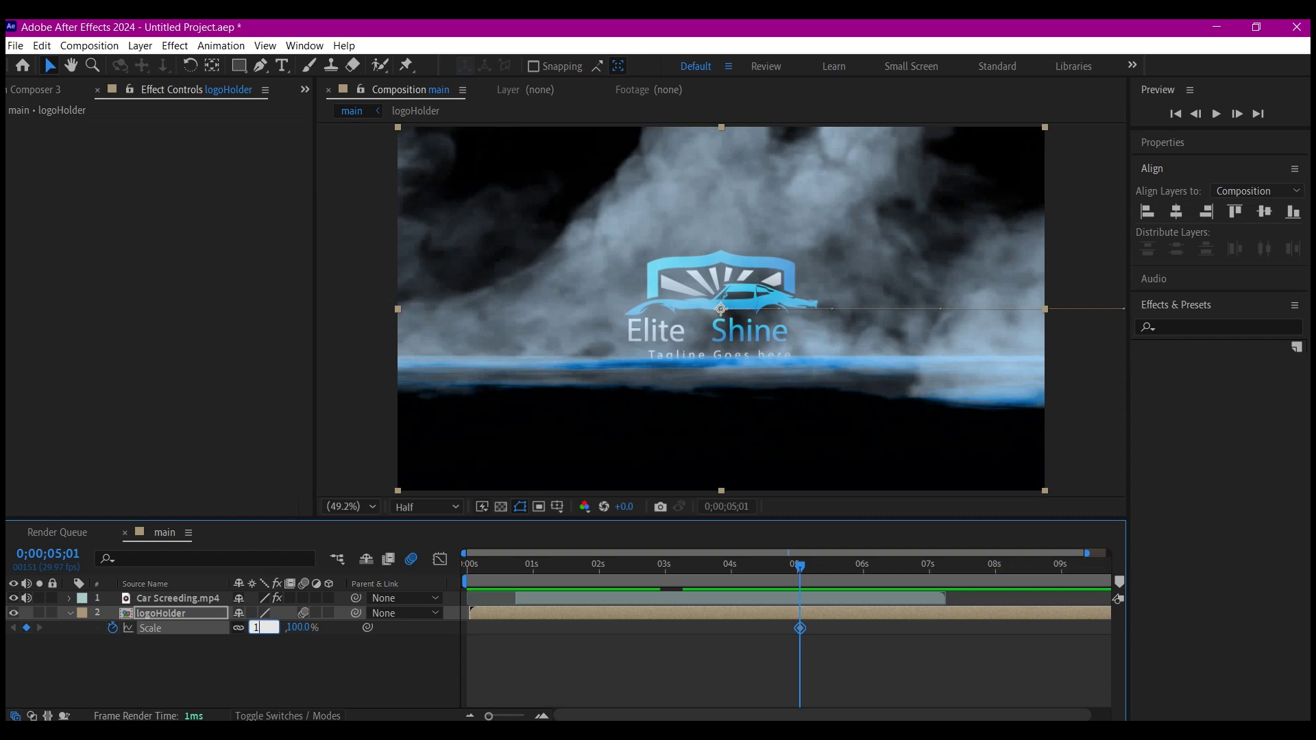
{"action": "type", "text": "60"}
{"action": "key", "text": "Return"}
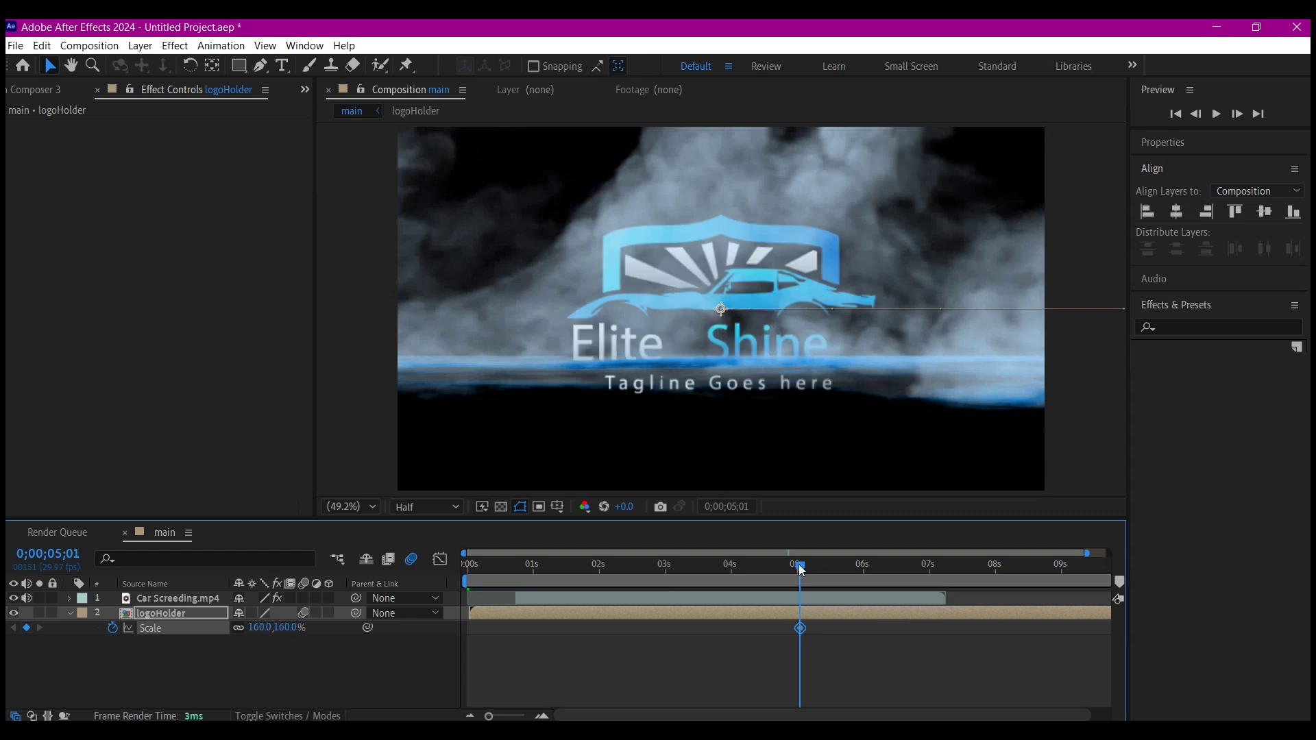
Add a second 160% Scale keyframe at 7;23 and preview from the start.
{"action": "left_click_drag", "start_coordinate": [801, 571], "coordinate": [979, 558]}
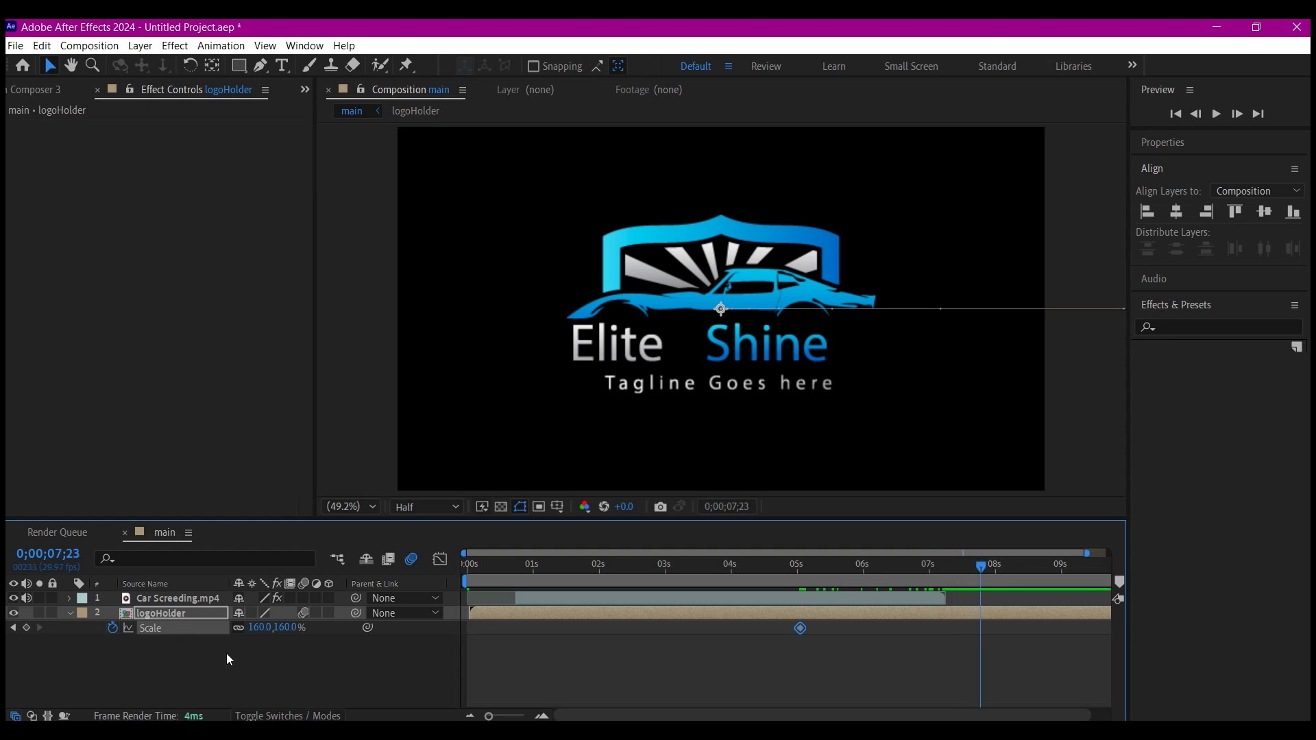
{"action": "left_click", "coordinate": [259, 628]}
{"action": "key", "text": "Return"}
{"action": "left_click_drag", "start_coordinate": [495, 566], "coordinate": [427, 579]}
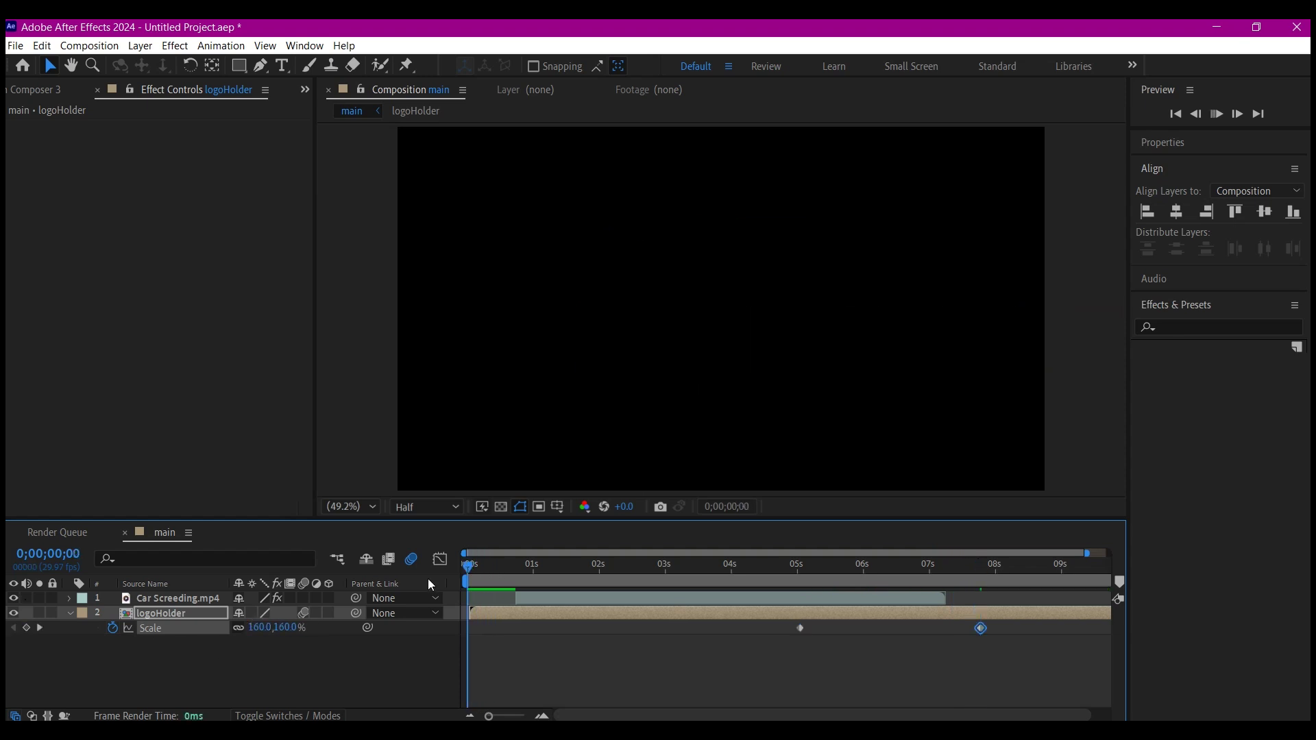
{"action": "key", "text": "space"}
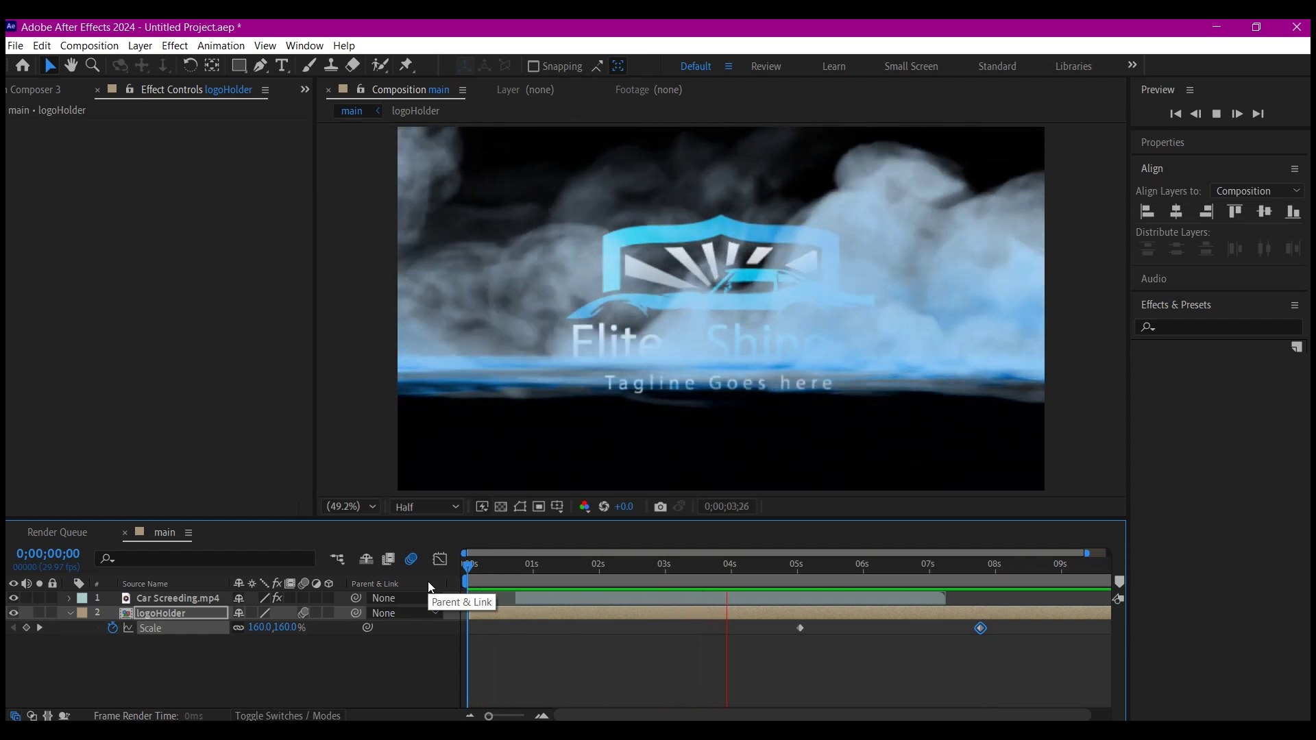
Duplicate the Car Screeding.mp4 and logoHolder layers, moving the copied logoHolder to second place.
{"action": "key", "text": "space"}
{"action": "left_click", "coordinate": [567, 607]}
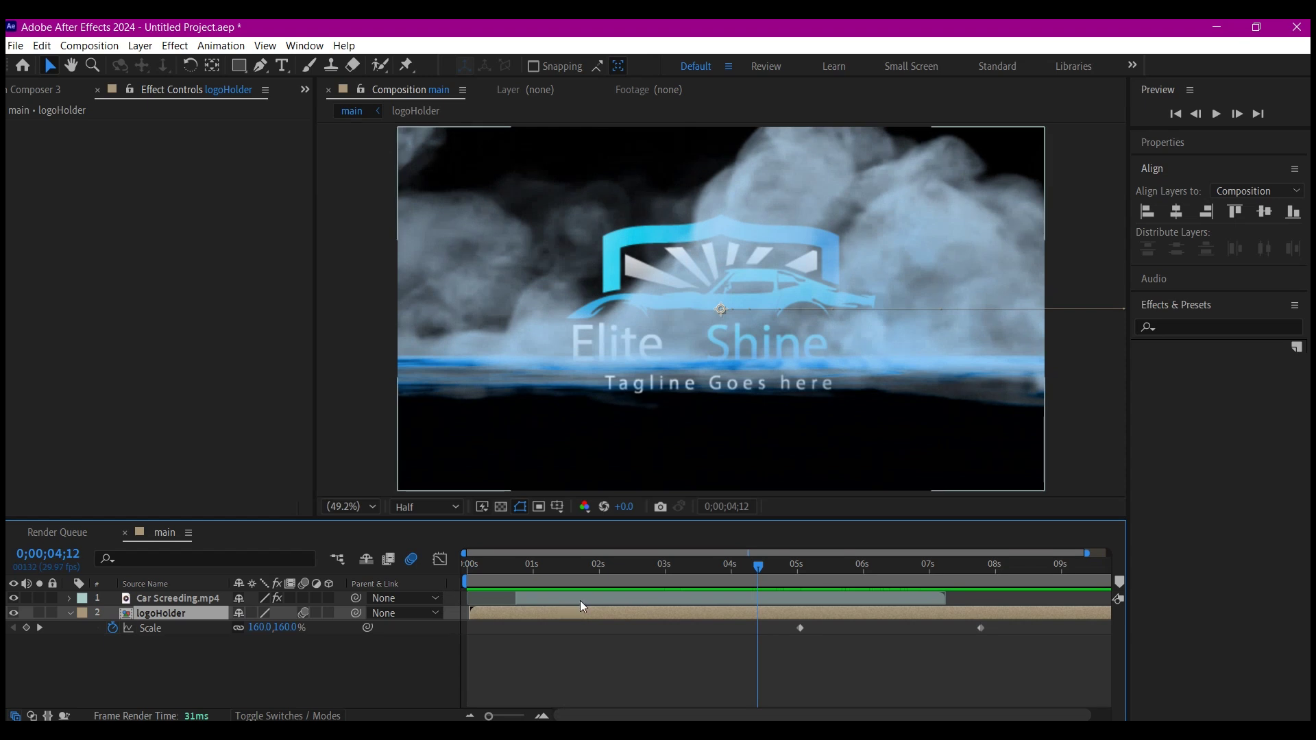
{"action": "left_click", "coordinate": [583, 599], "text": "shift"}
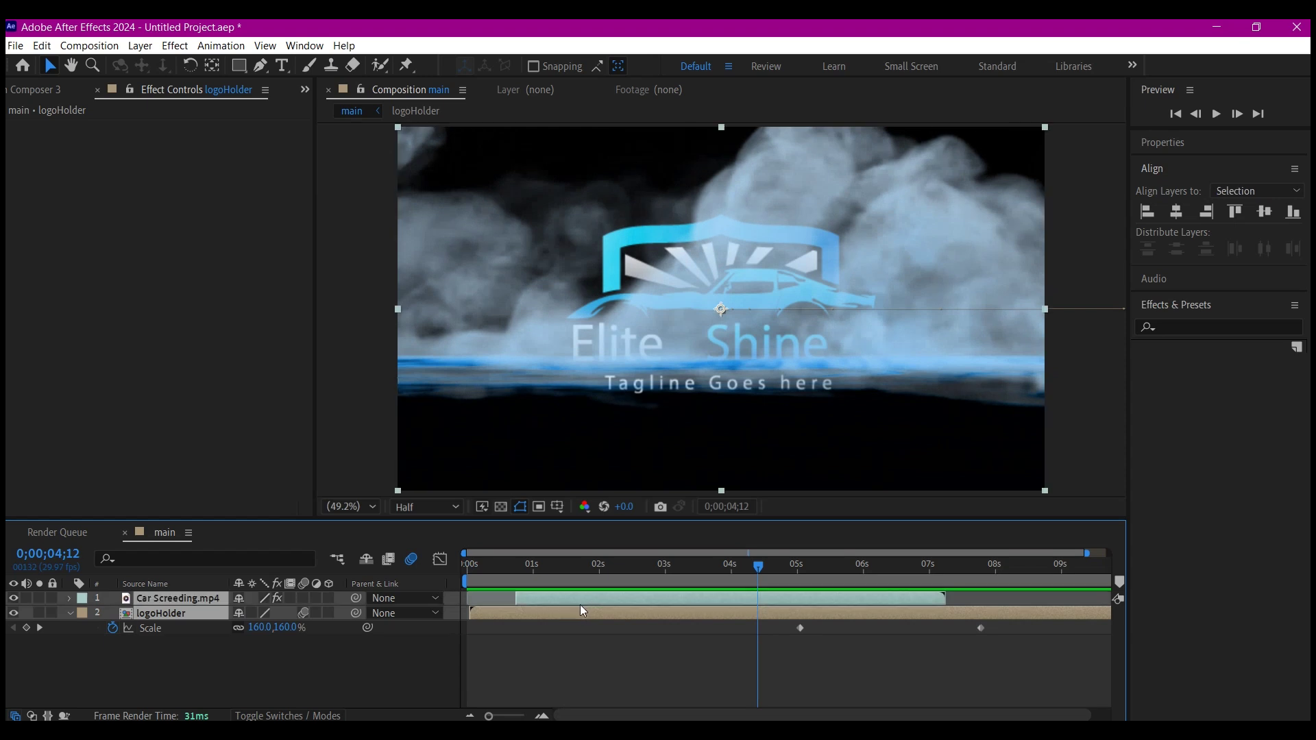
{"action": "key", "text": "ctrl+d"}
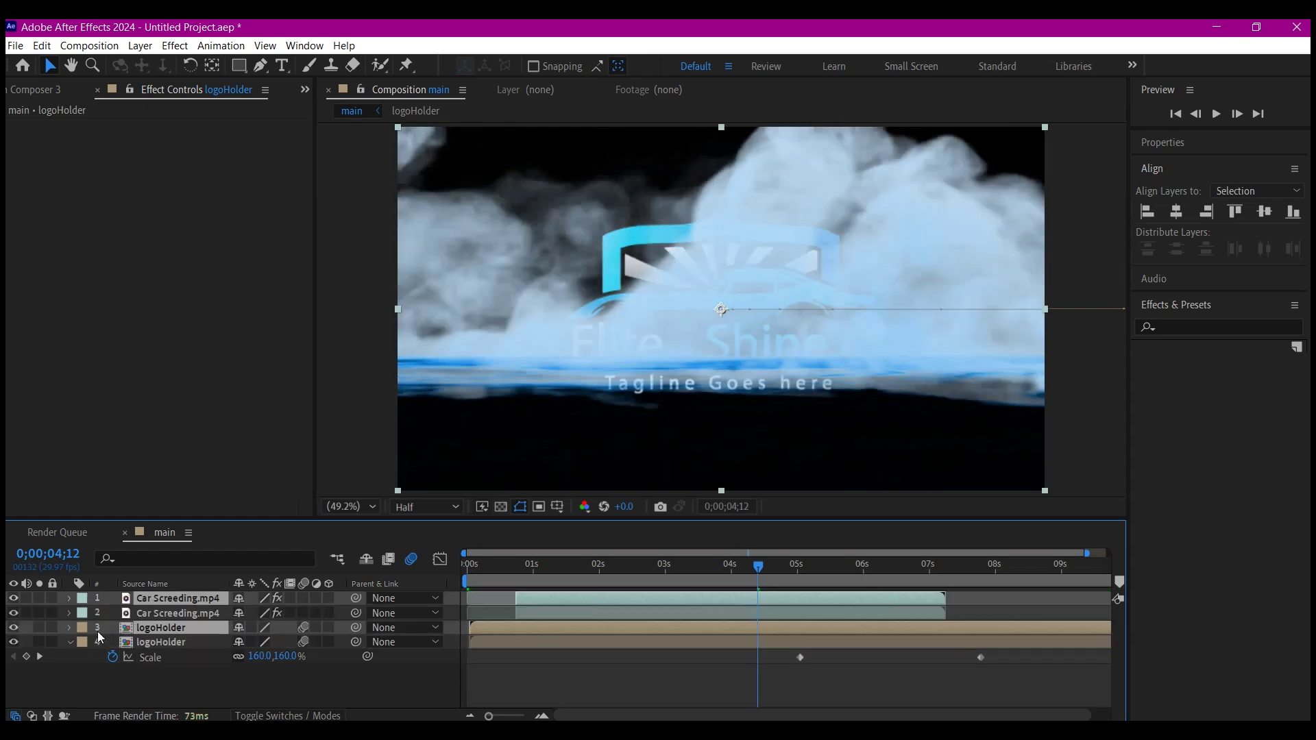
{"action": "left_click_drag", "start_coordinate": [134, 630], "coordinate": [173, 608]}
Set logoHolder layer 2's Track Matte to '1. Car Screeding.mp4'.
{"action": "left_click", "coordinate": [187, 658]}
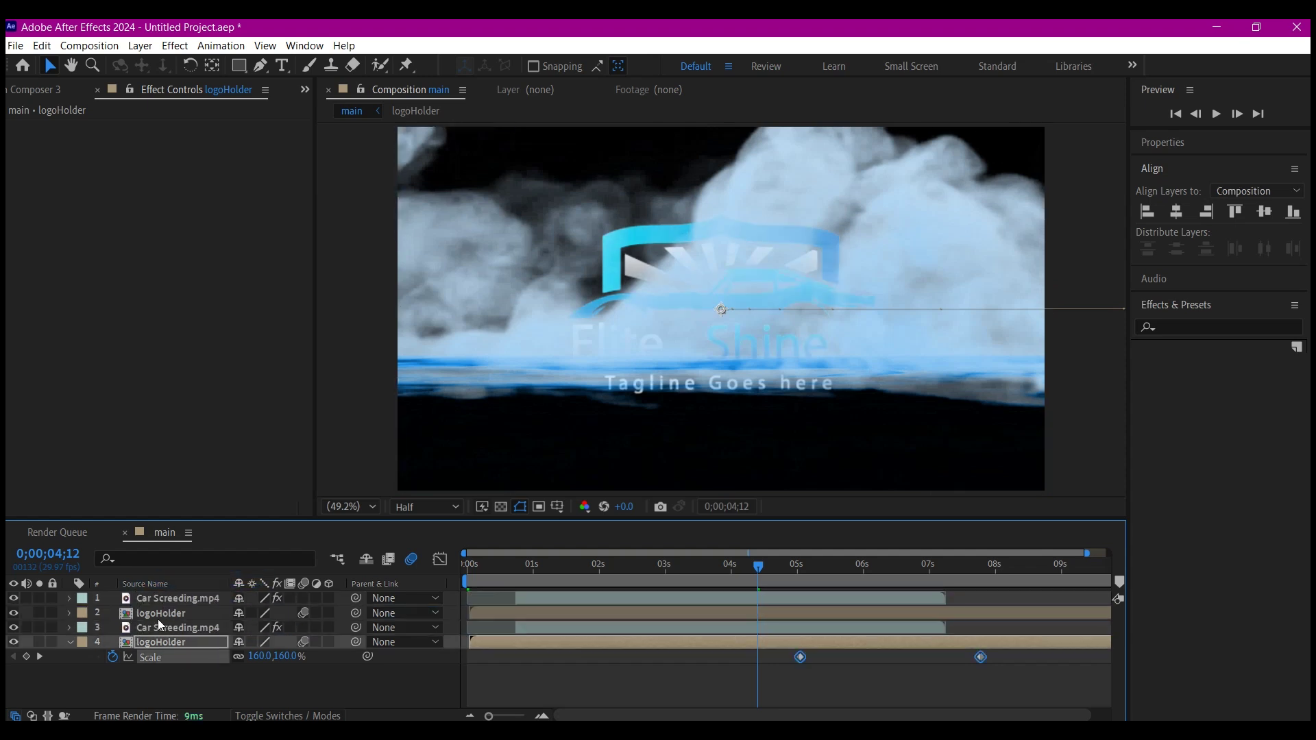
{"action": "left_click", "coordinate": [166, 616]}
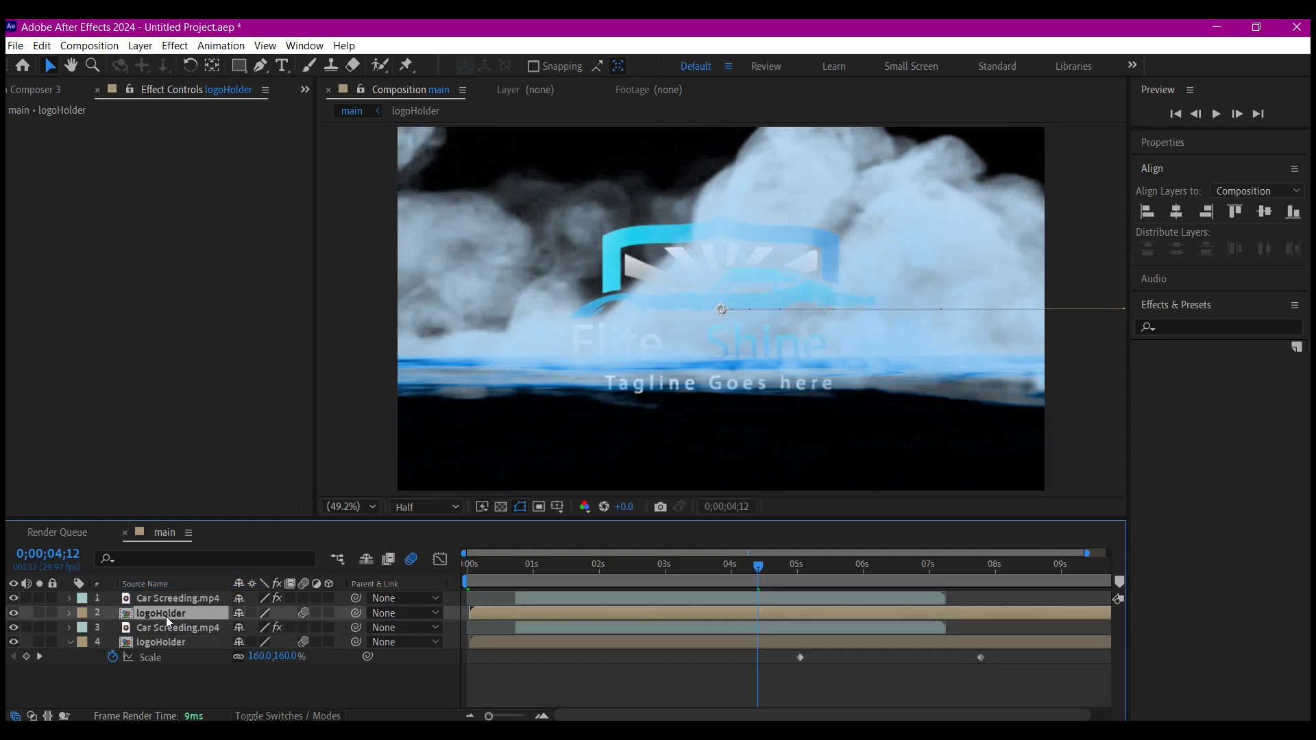
{"action": "left_click", "coordinate": [290, 713]}
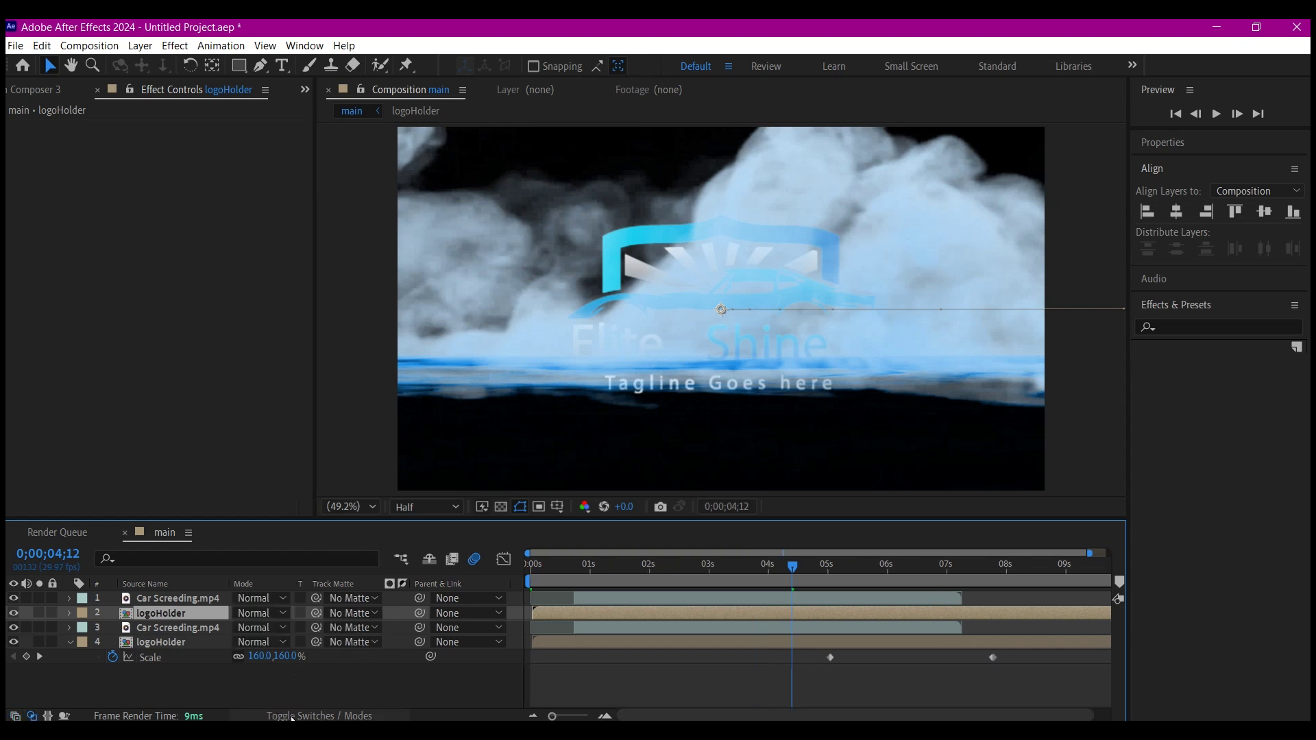
{"action": "left_click", "coordinate": [352, 614]}
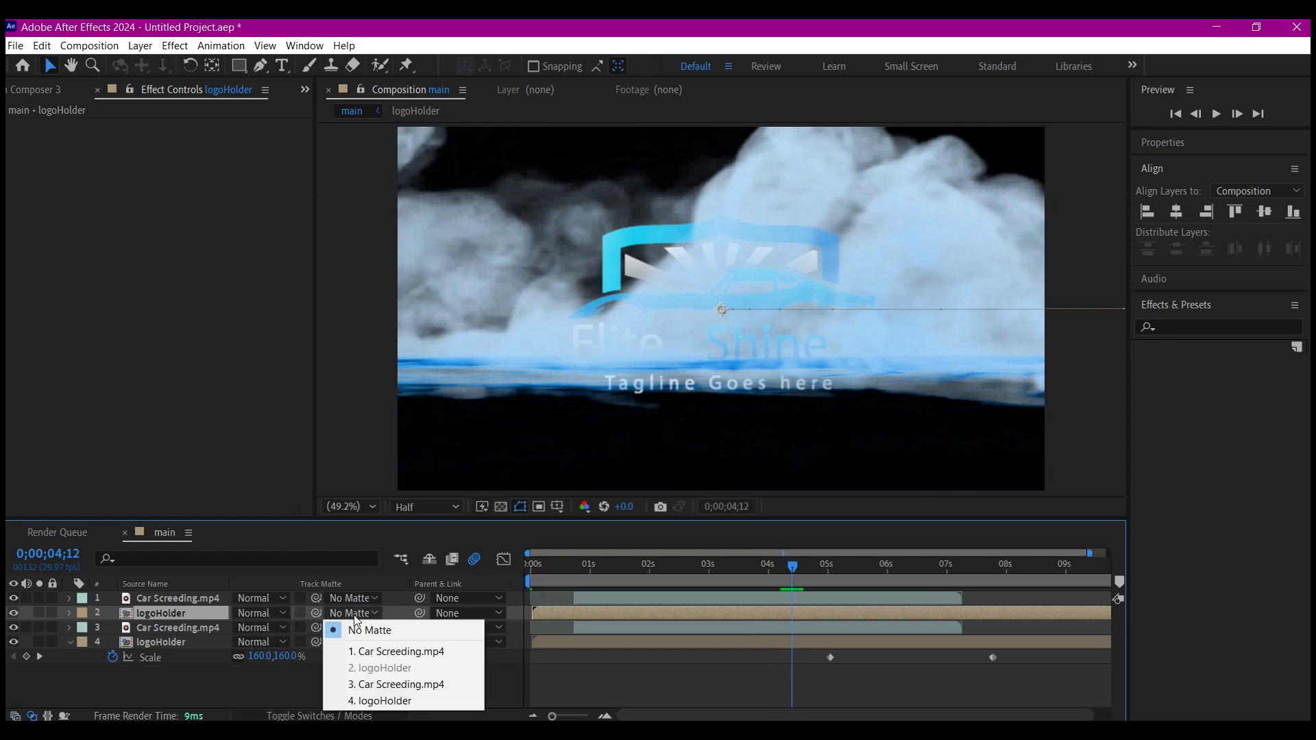
{"action": "left_click", "coordinate": [380, 653]}
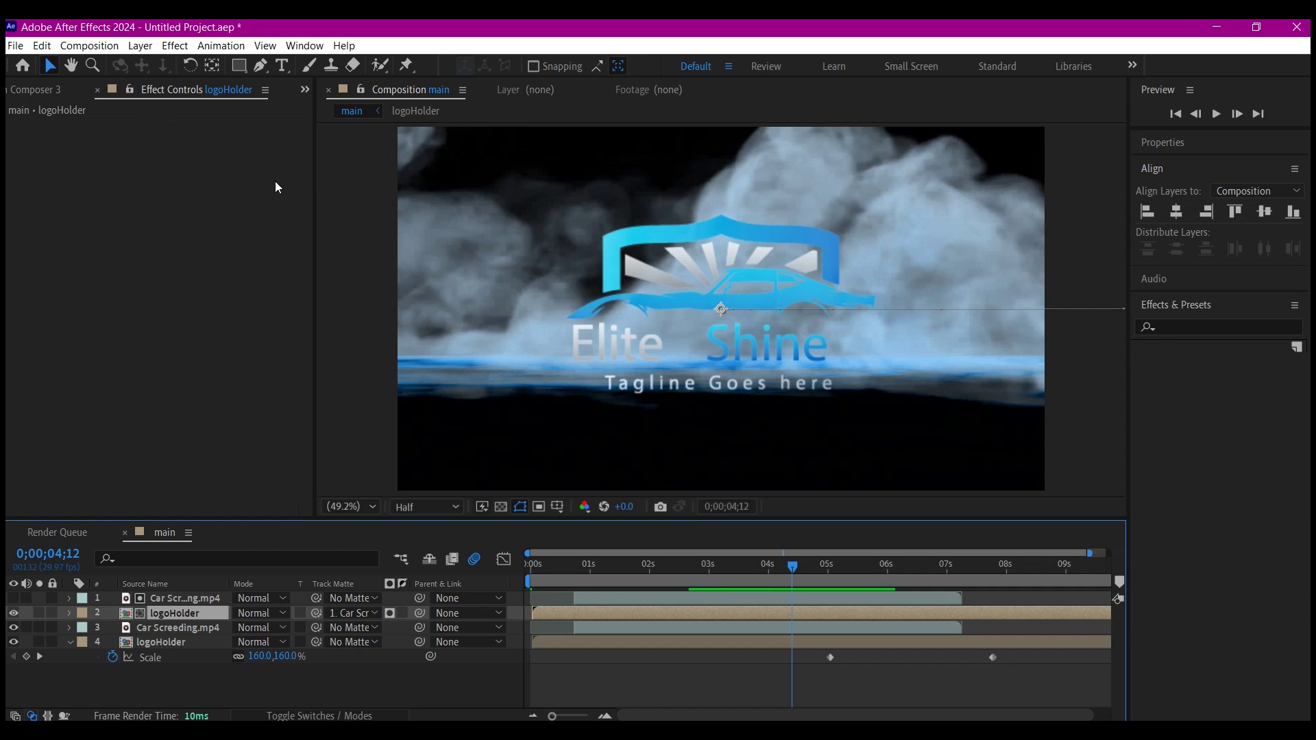
Apply the Fill effect to logoHolder via the effect search.
{"action": "key", "text": "ctrl+space"}
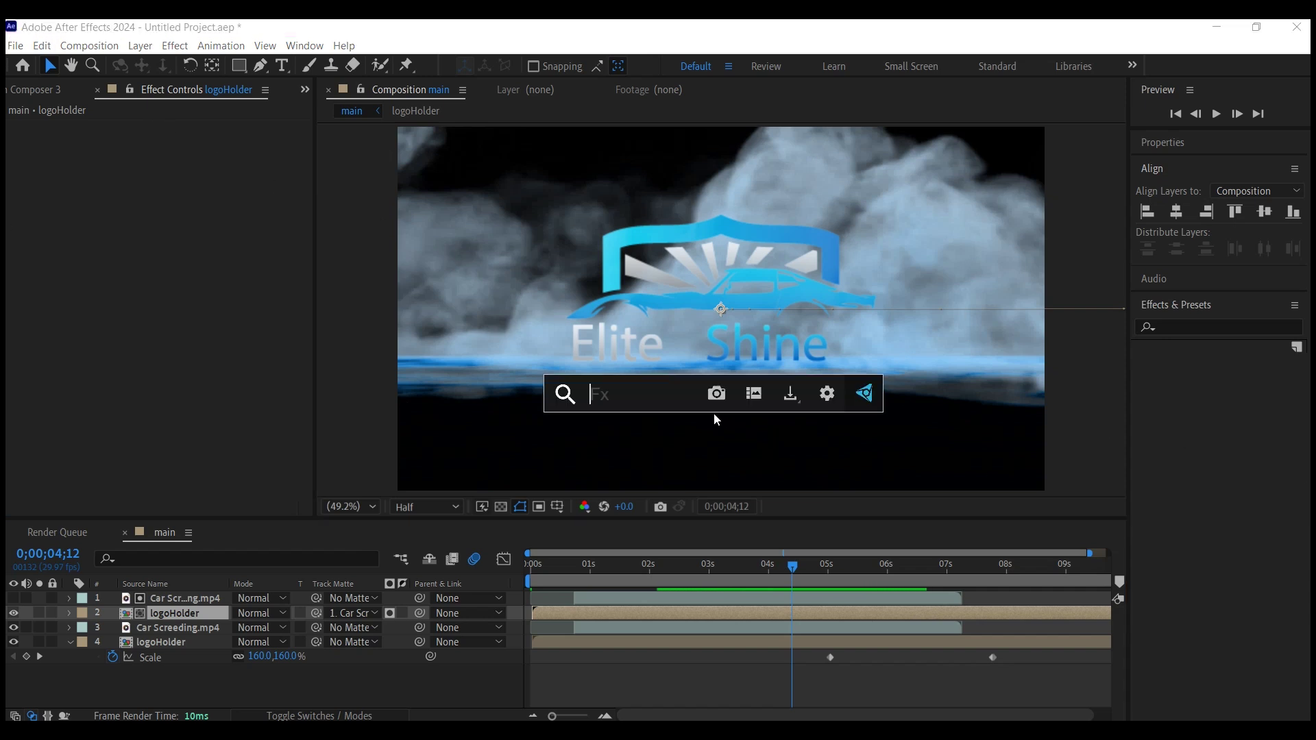
{"action": "type", "text": "fill"}
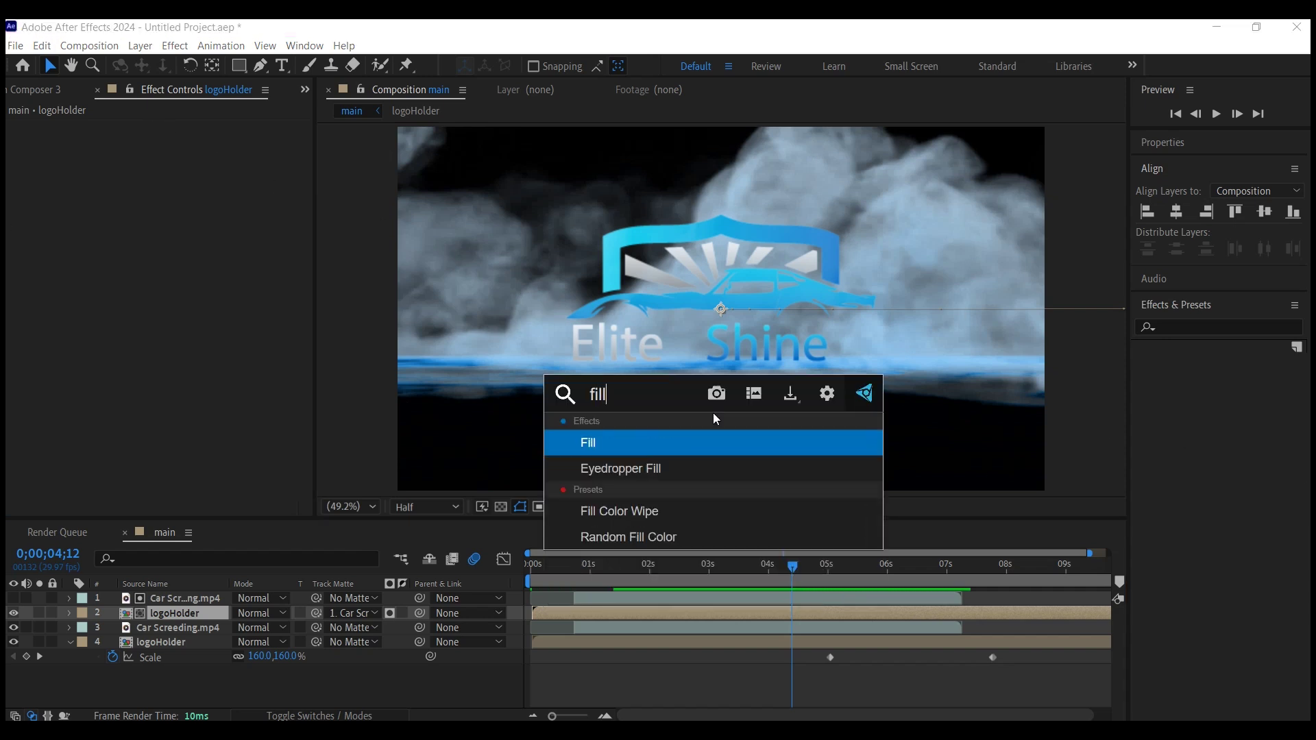
{"action": "left_click", "coordinate": [624, 446]}
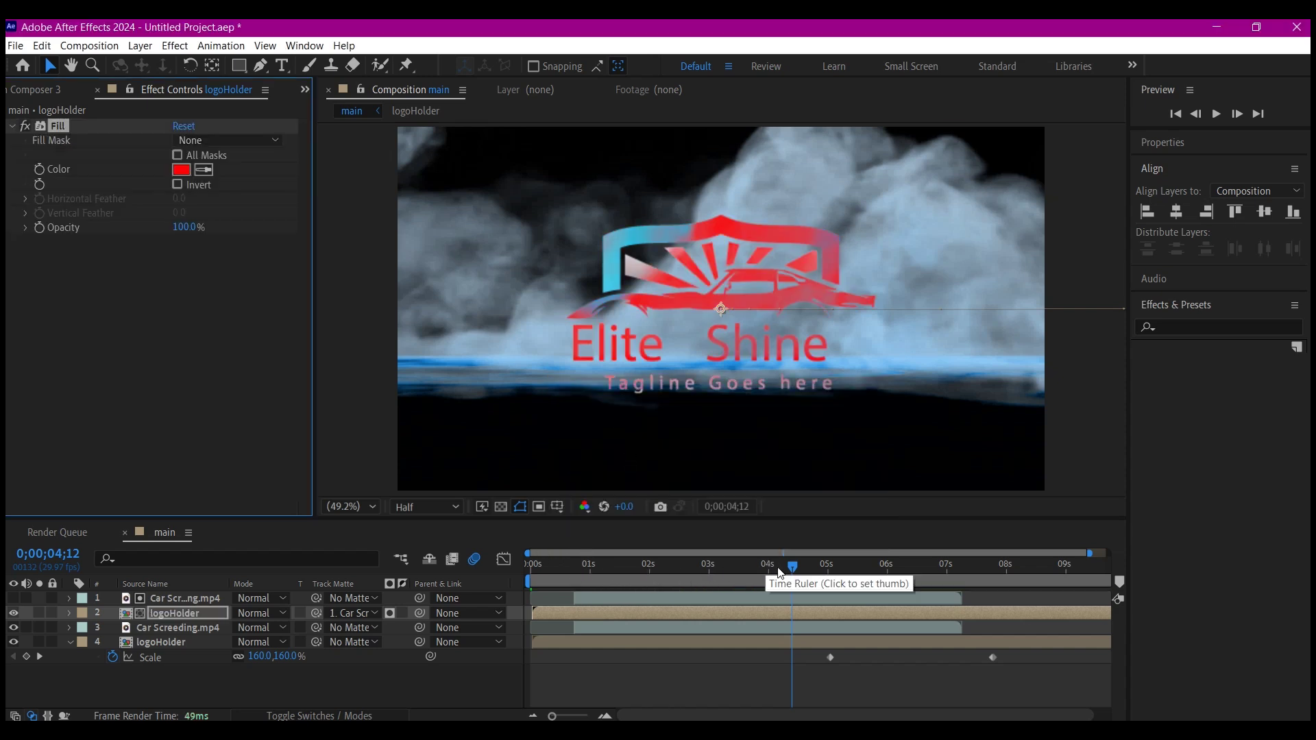
{"action": "left_click_drag", "start_coordinate": [793, 566], "coordinate": [717, 569]}
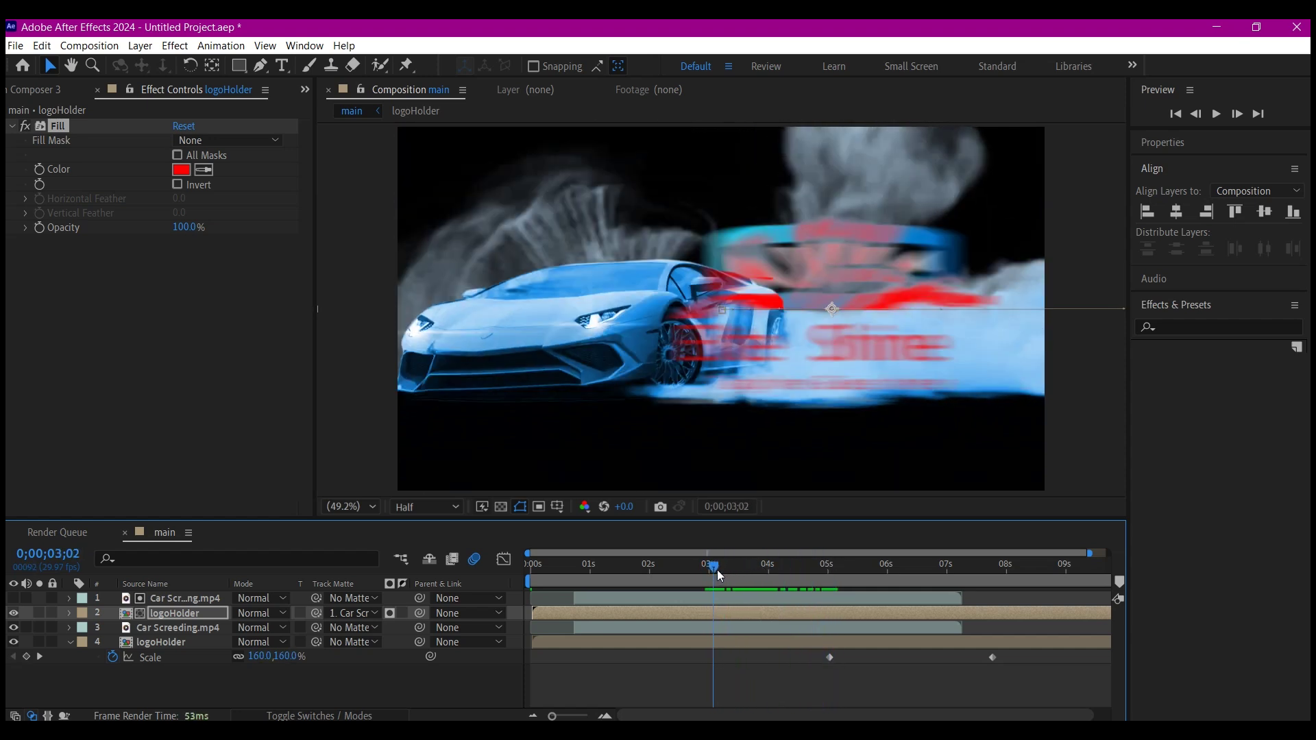
Set the fill colour to the car's deep blue (014274), slightly saturated, and confirm.
{"action": "left_click", "coordinate": [204, 170]}
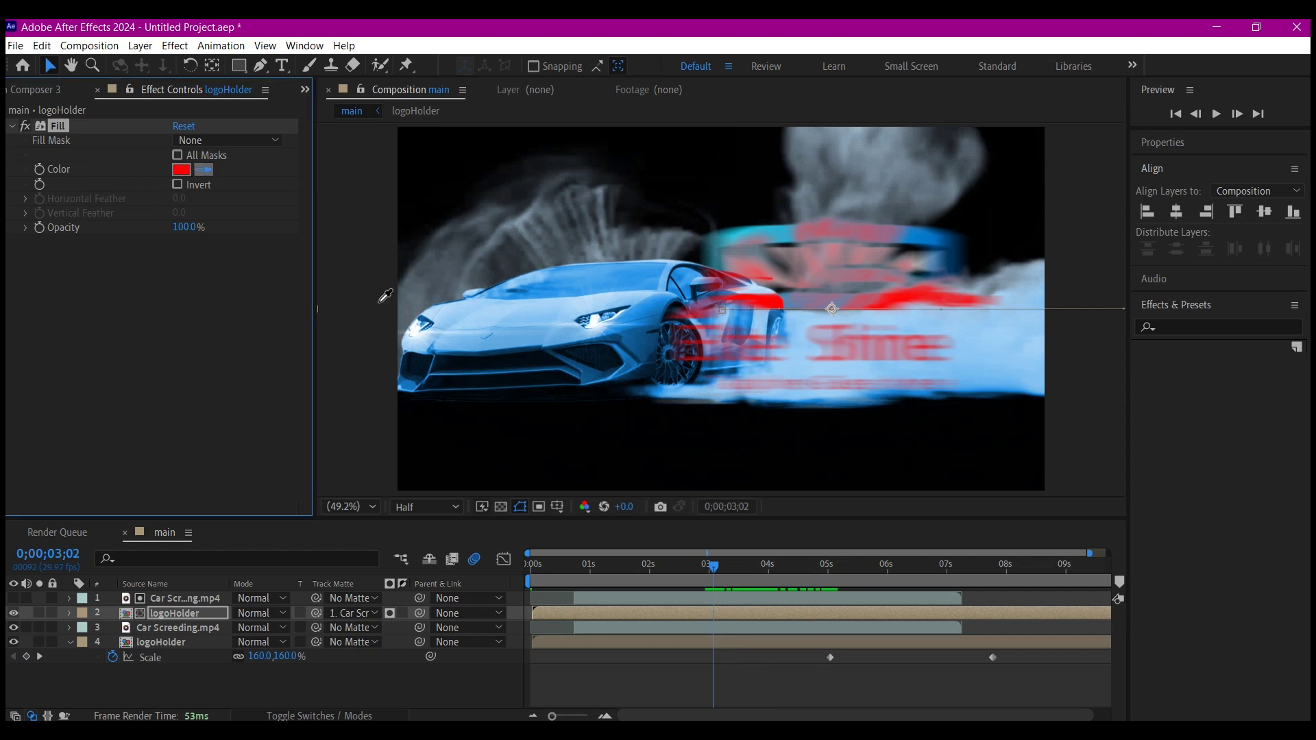
{"action": "left_click", "coordinate": [651, 342]}
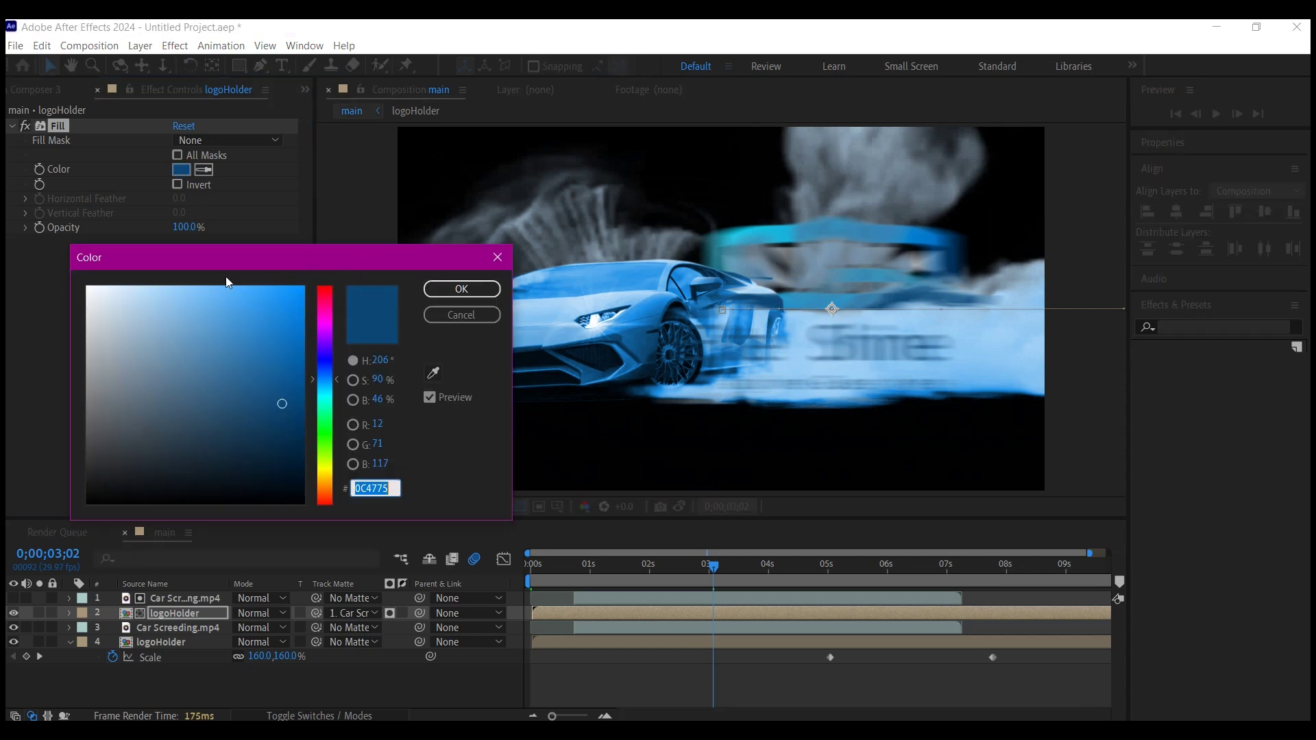
{"action": "left_click_drag", "start_coordinate": [290, 406], "coordinate": [301, 404]}
{"action": "left_click", "coordinate": [445, 294]}
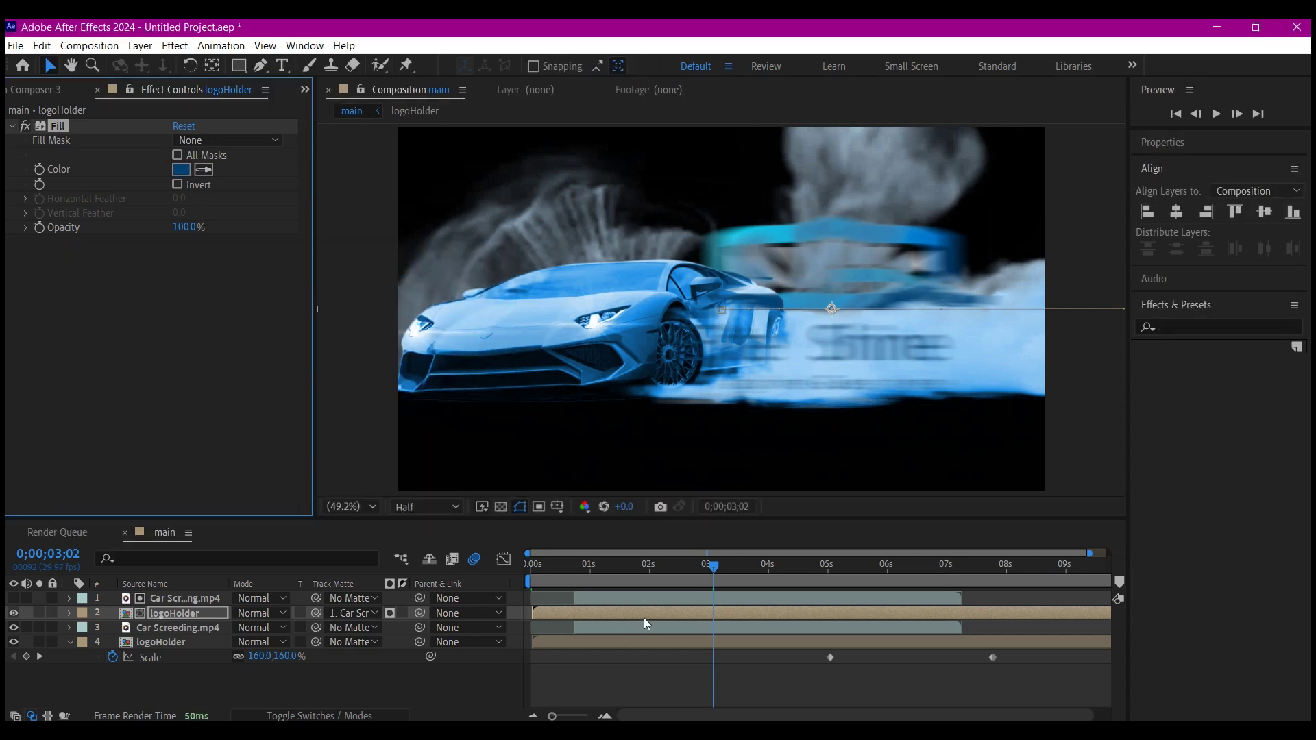
{"action": "left_click_drag", "start_coordinate": [586, 565], "coordinate": [936, 577]}
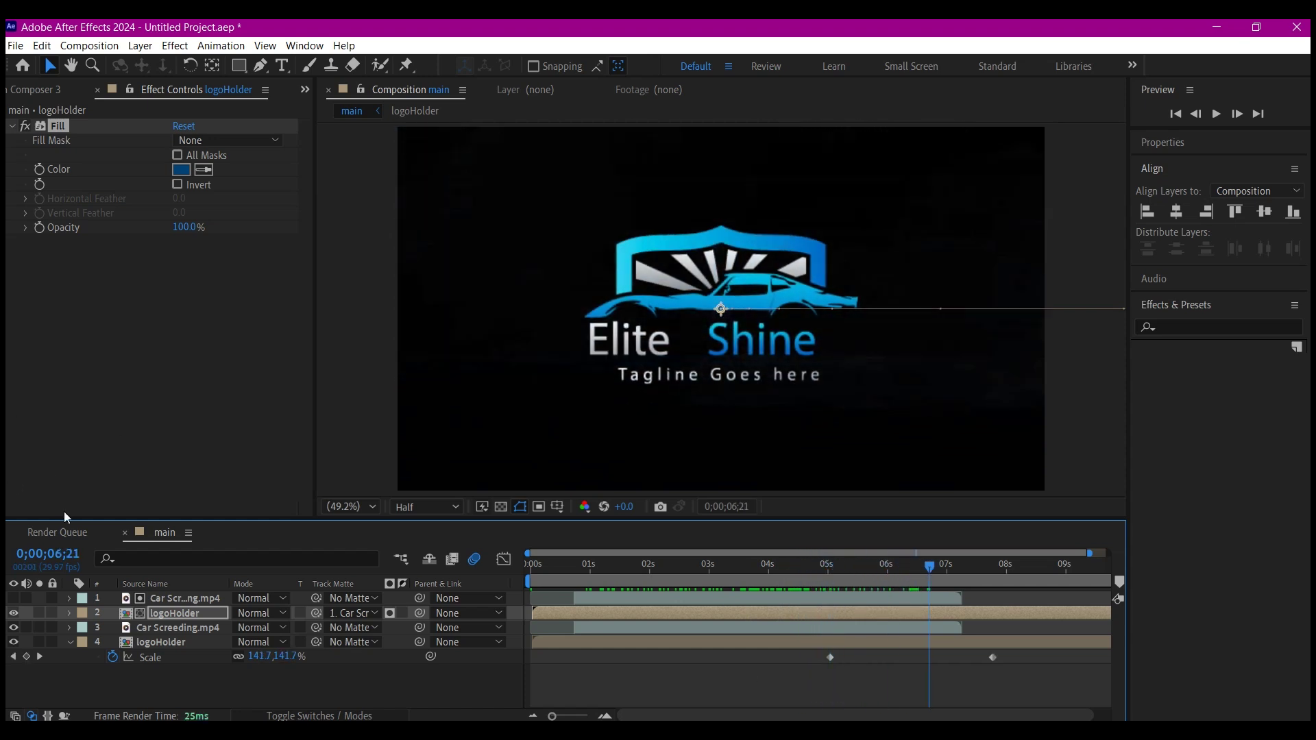
Select all four layers and pre-compose them as 'All Element', moving all attributes.
{"action": "left_click_drag", "start_coordinate": [152, 695], "coordinate": [220, 596]}
{"action": "key", "text": "ctrl+shift+c"}
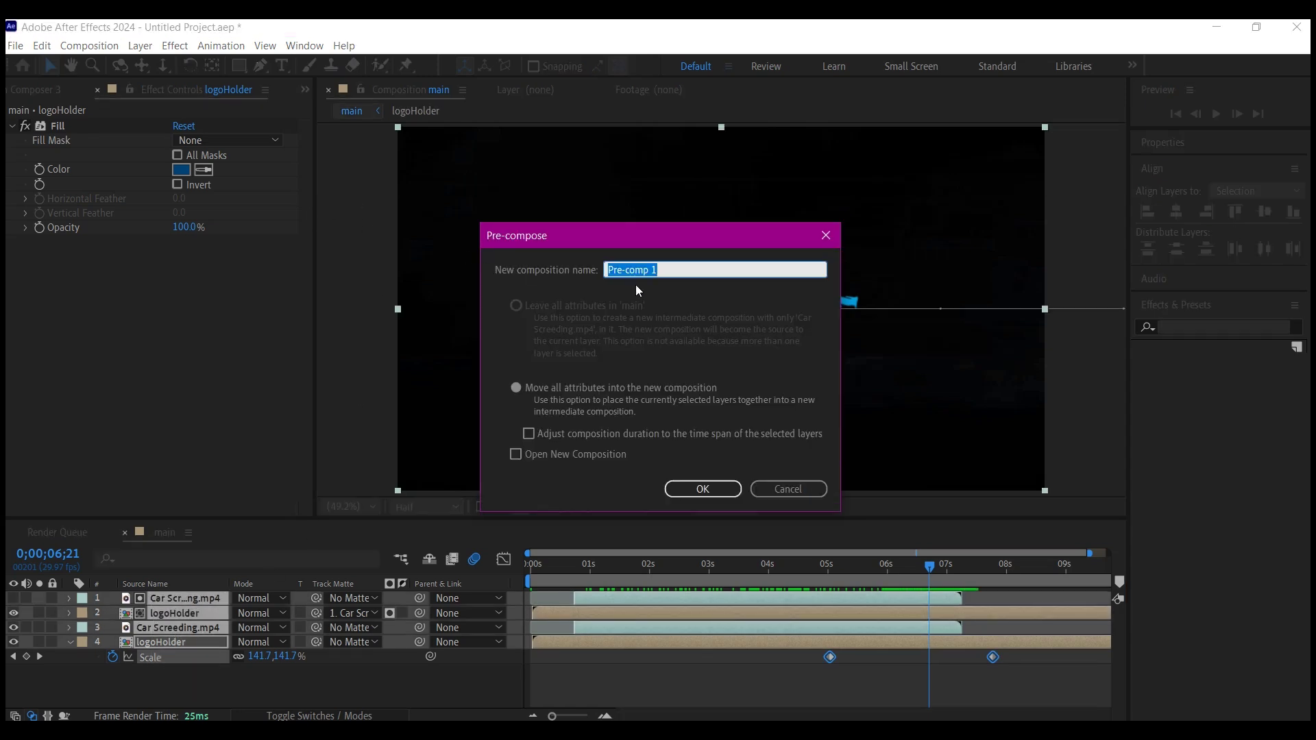
{"action": "type", "text": "All Element"}
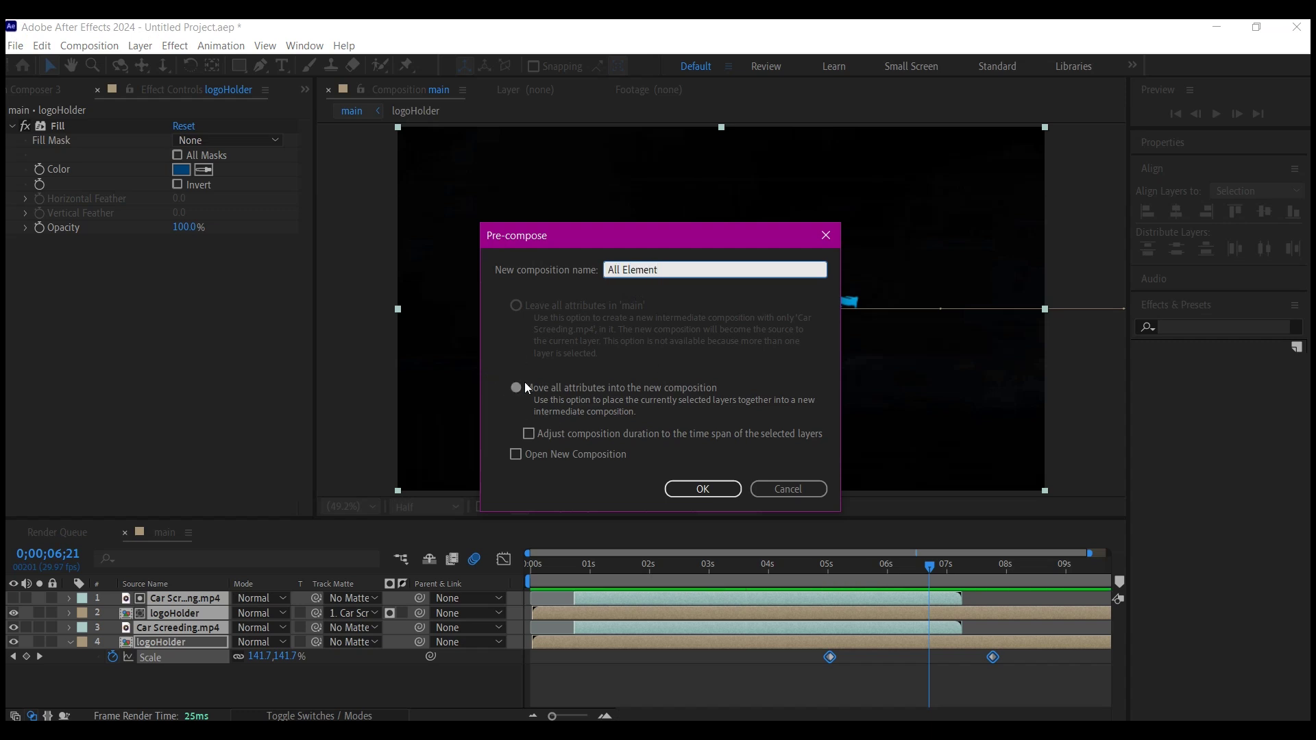
{"action": "left_click", "coordinate": [713, 488]}
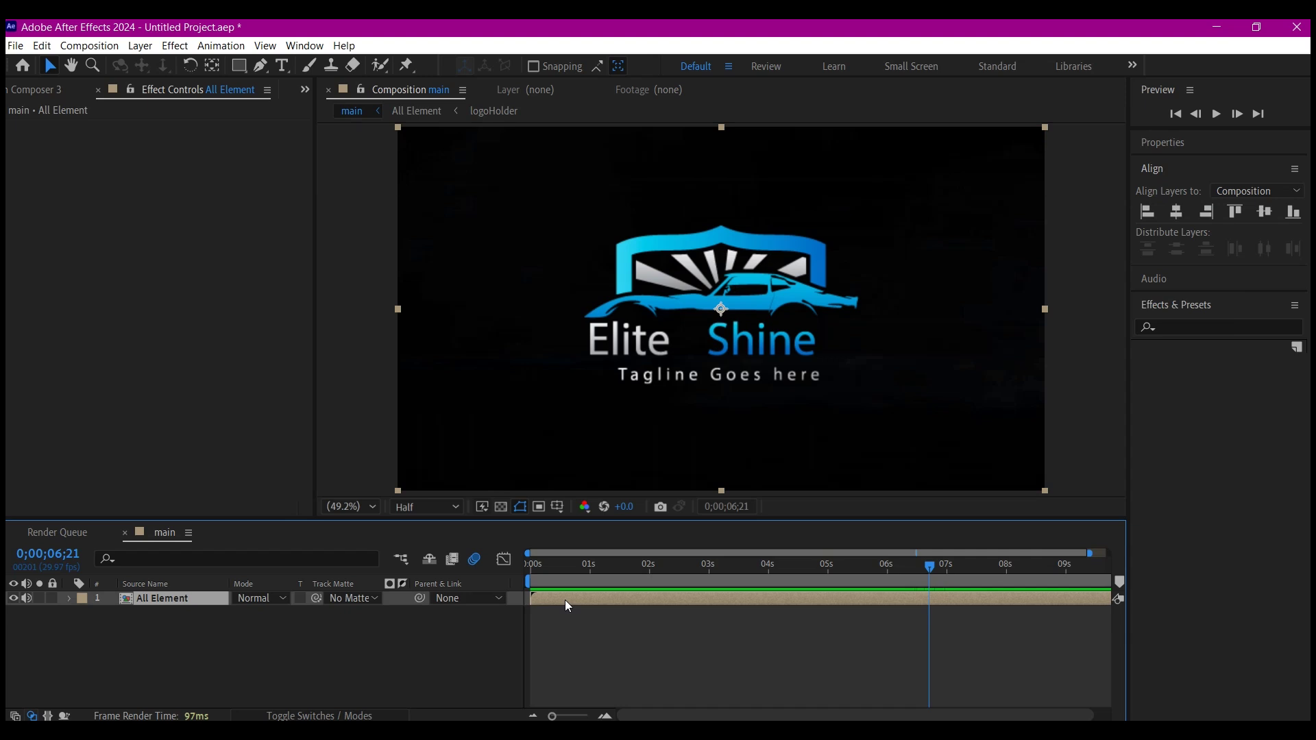
Set All Element's Scale to 105%.
{"action": "key", "text": "s"}
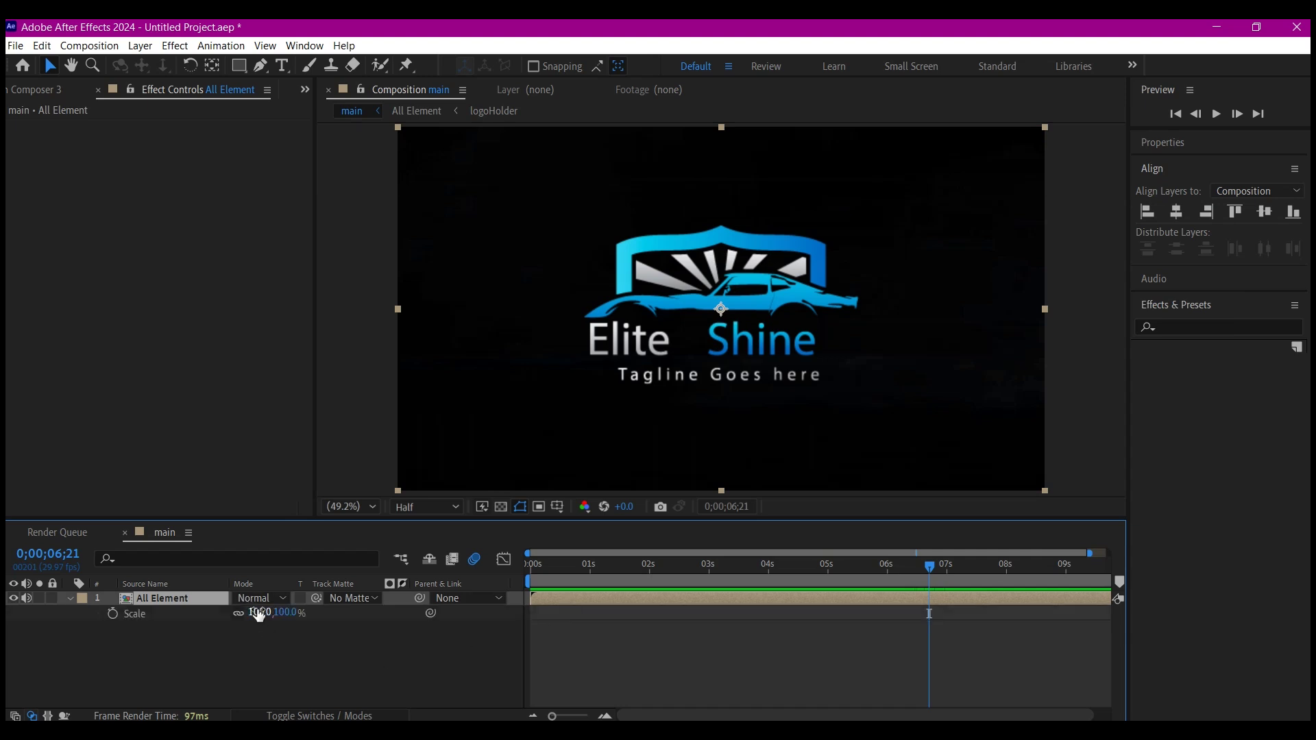
{"action": "left_click", "coordinate": [260, 611]}
{"action": "type", "text": "1"}
{"action": "key", "text": "Return"}
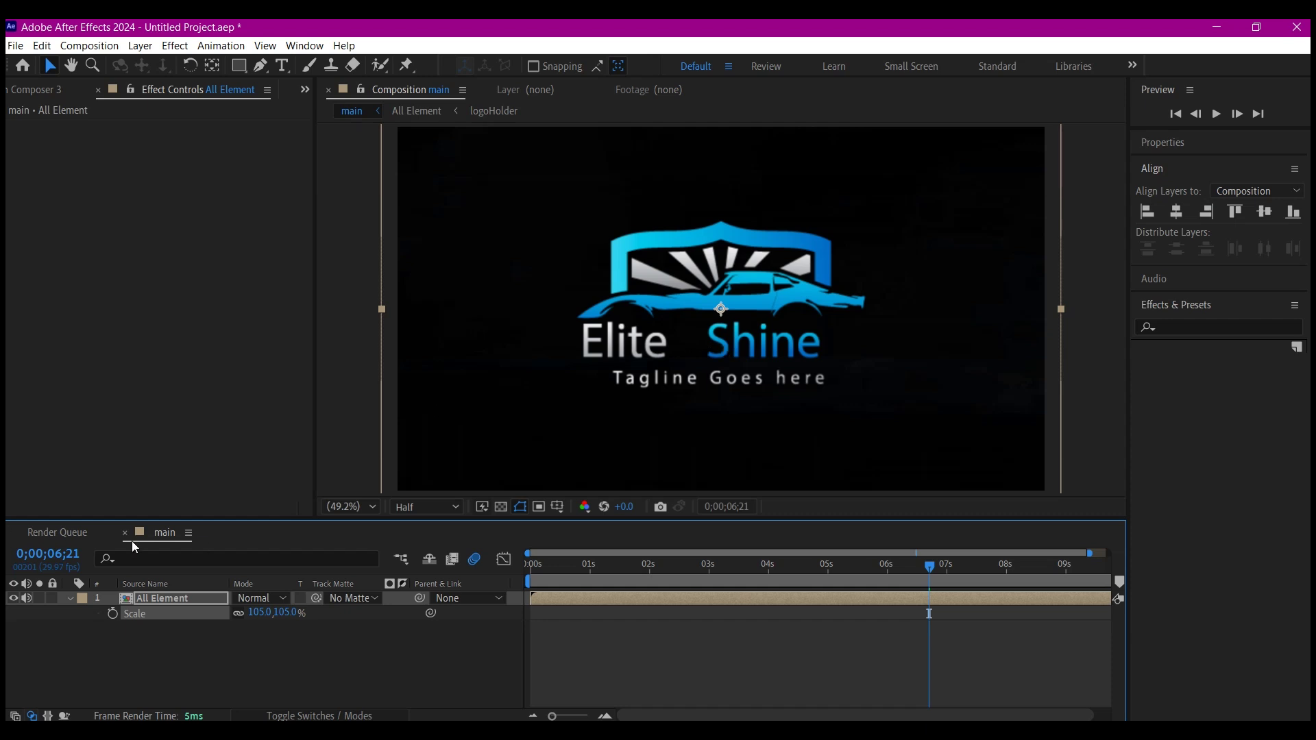
Duplicate All Element, flip the copy vertically and place it beneath the original.
{"action": "left_click", "coordinate": [179, 600]}
{"action": "key", "text": "ctrl+d"}
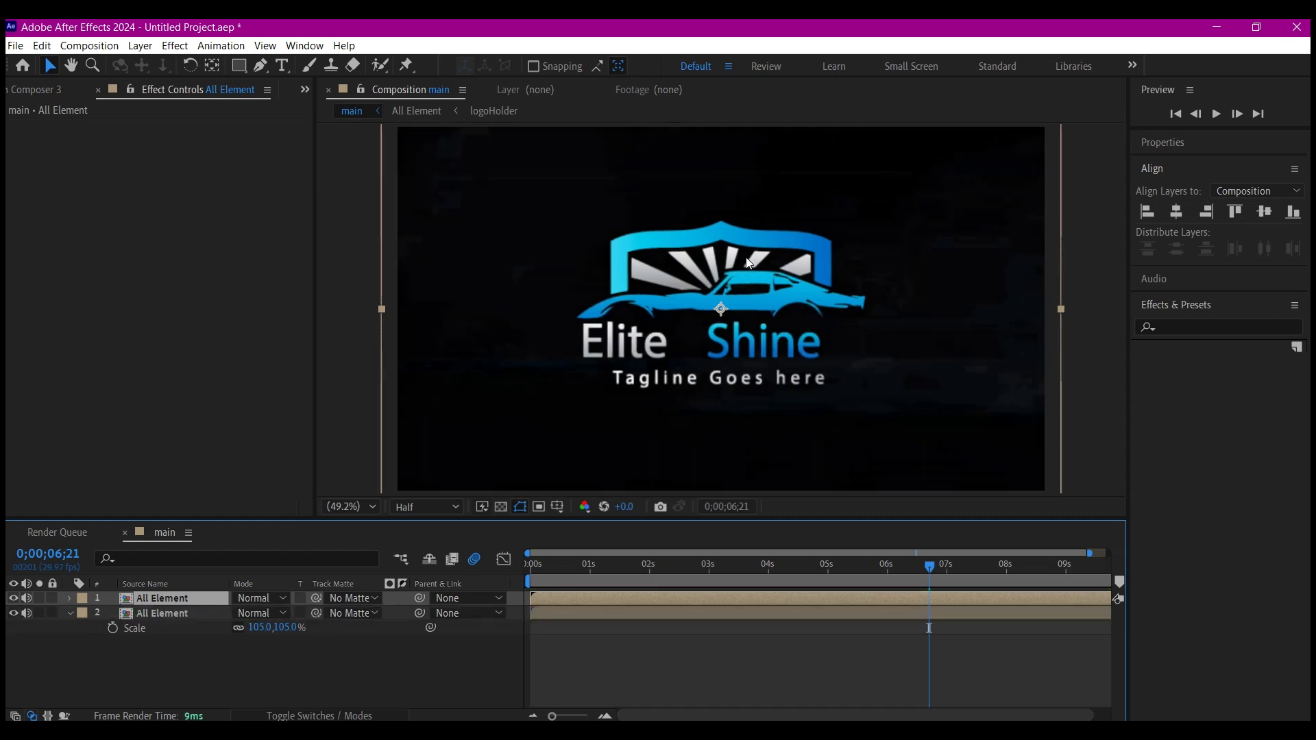
{"action": "key", "text": "comma"}
{"action": "key", "text": "comma"}
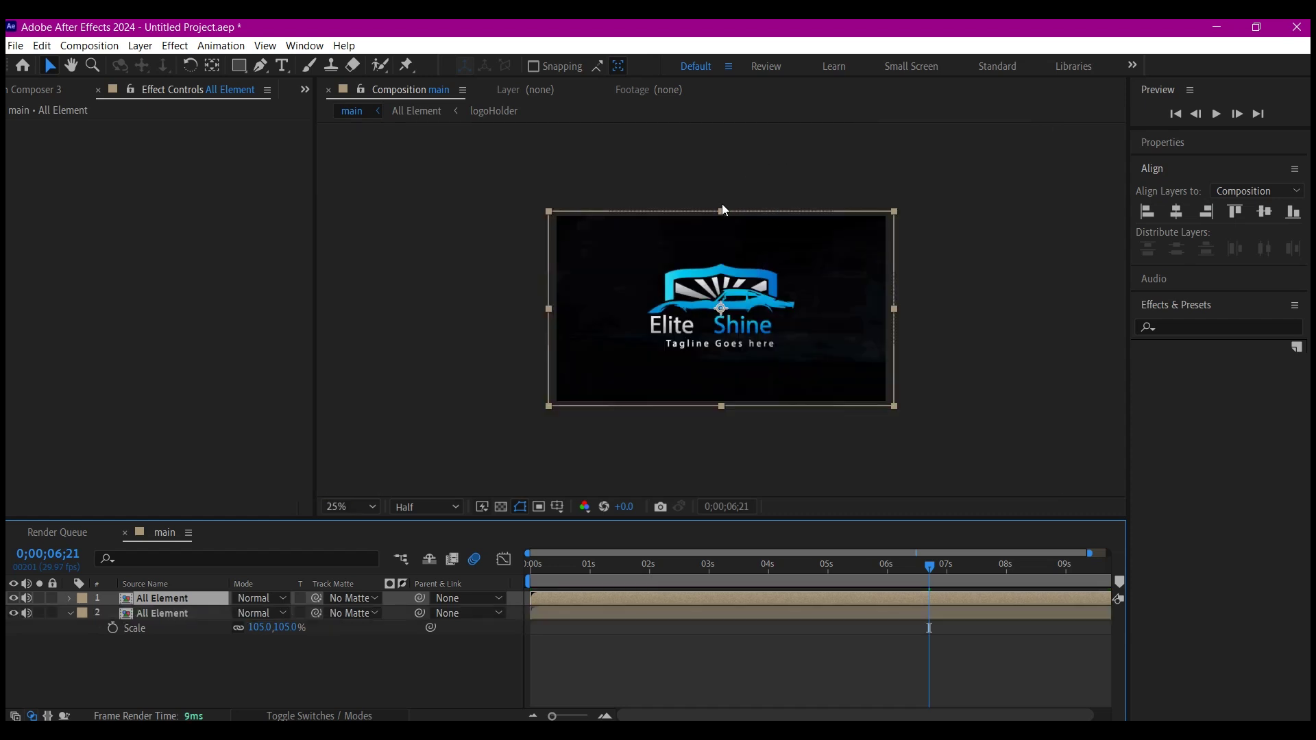
{"action": "left_click_drag", "start_coordinate": [719, 213], "coordinate": [722, 368]}
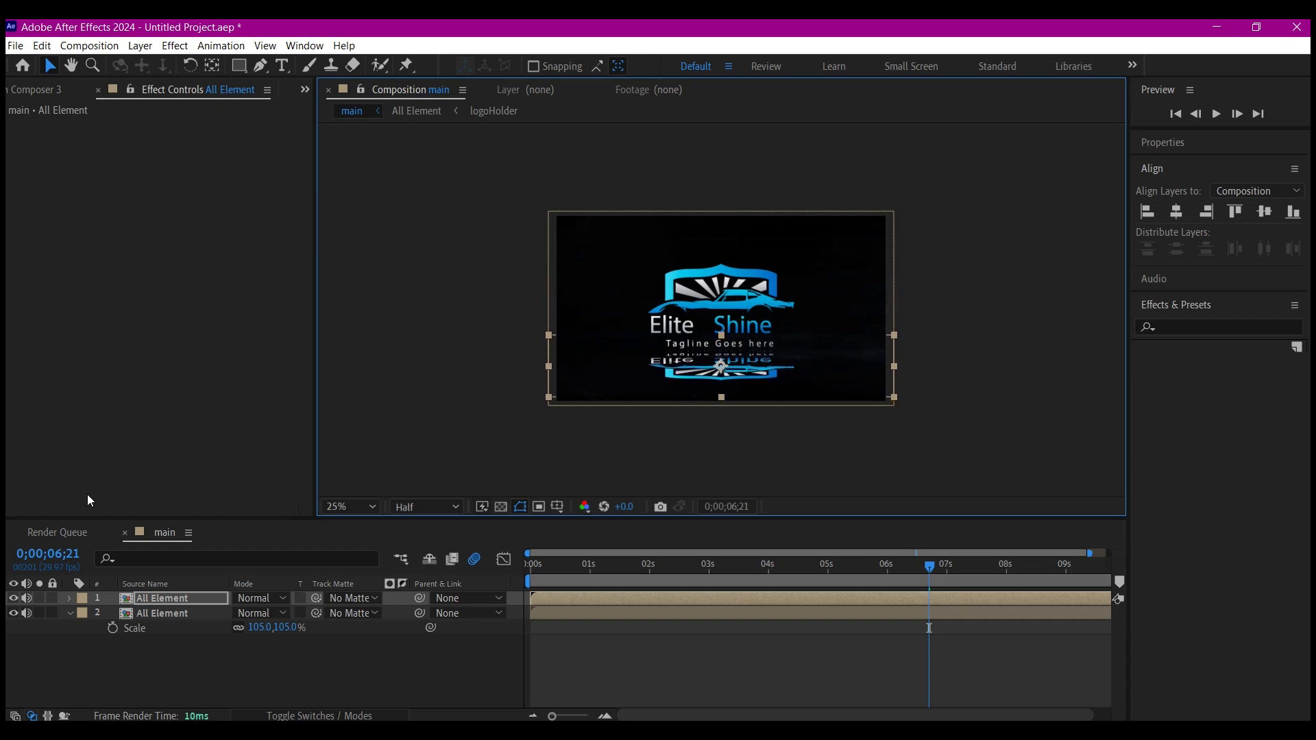
{"action": "left_click_drag", "start_coordinate": [170, 599], "coordinate": [168, 623]}
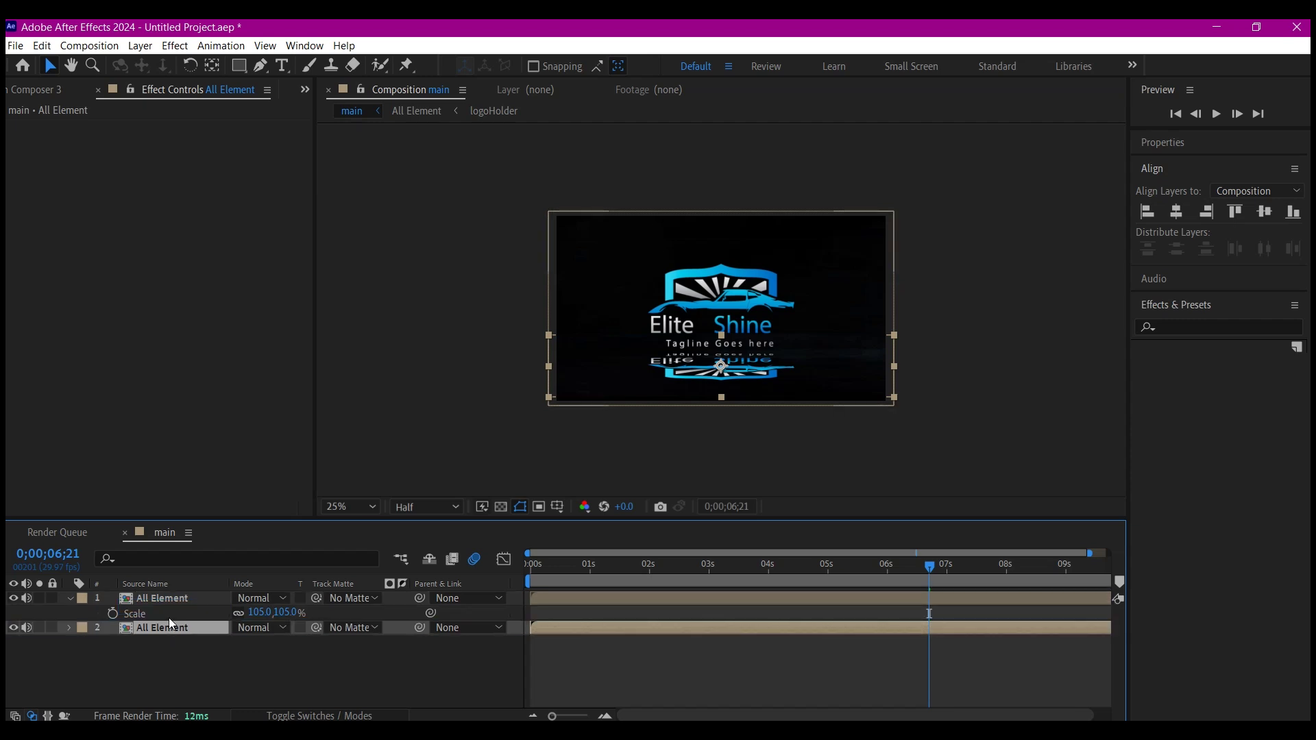
Lower the reflection's opacity to 15% and fit the composition in the viewer.
{"action": "key", "text": "t"}
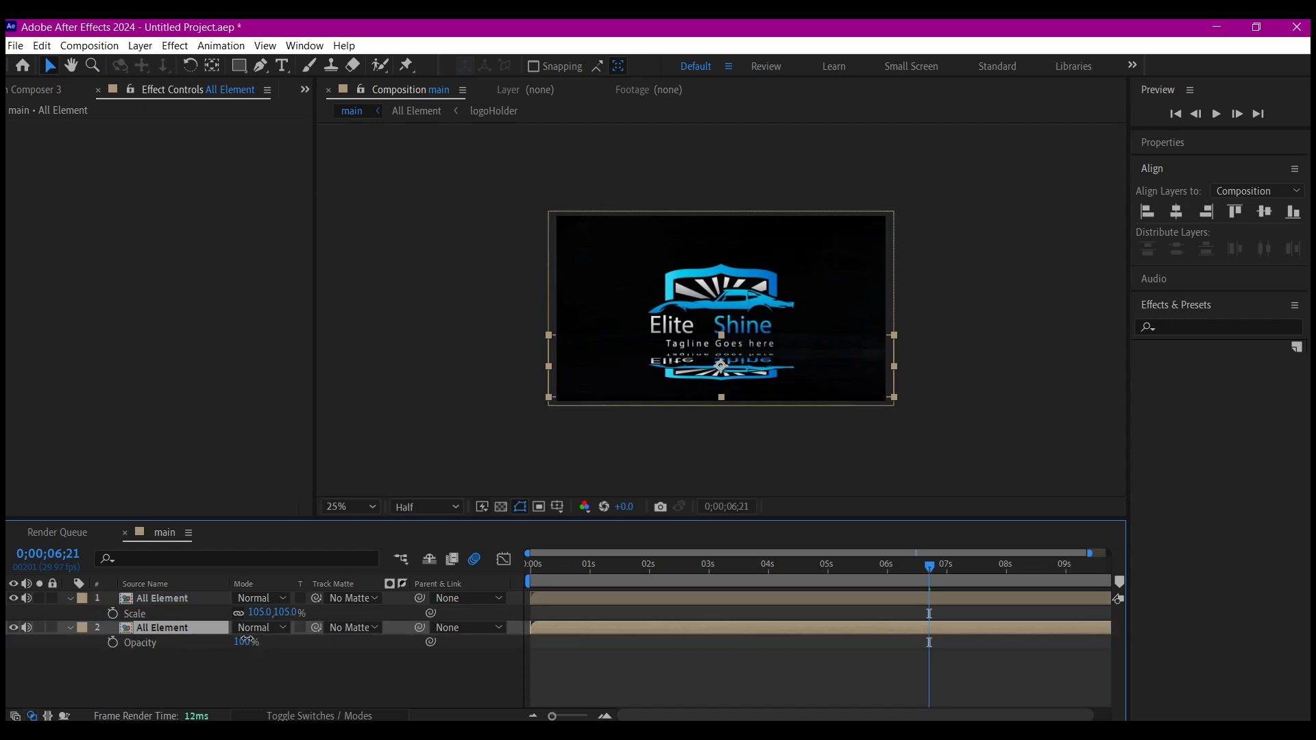
{"action": "left_click_drag", "start_coordinate": [245, 639], "coordinate": [200, 650]}
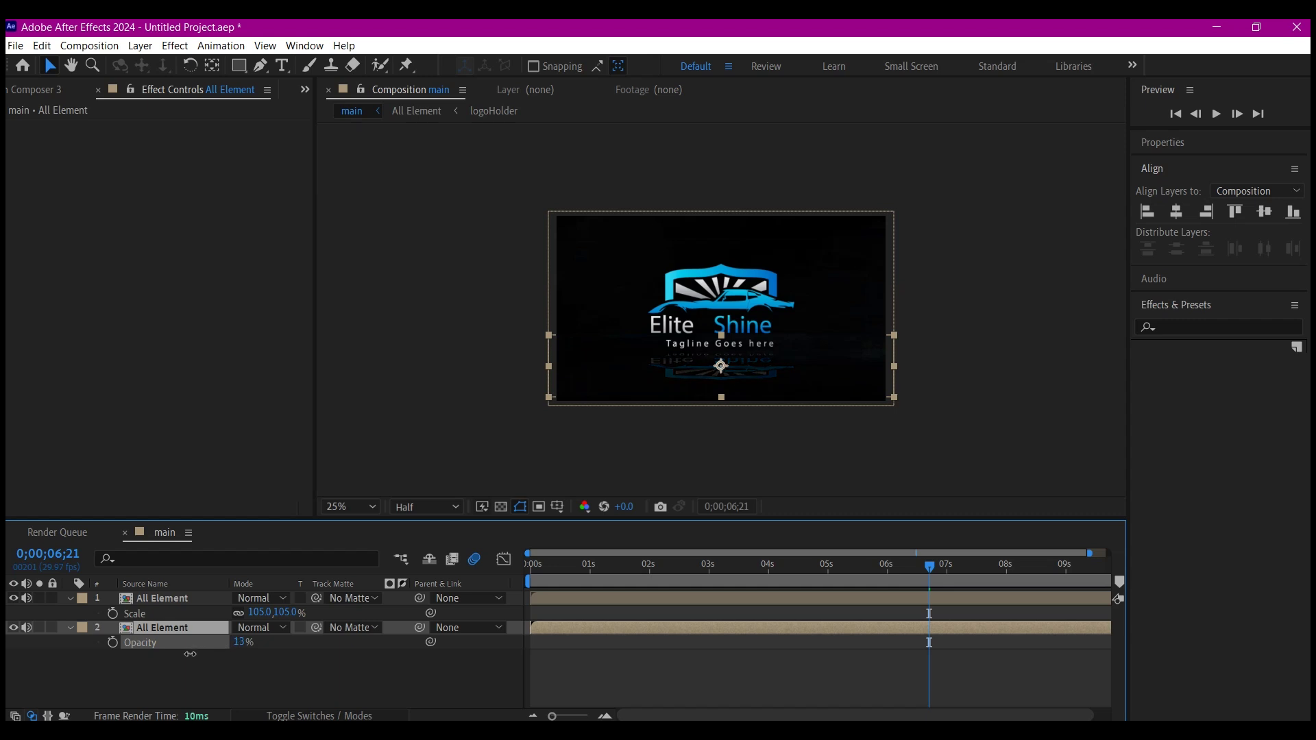
{"action": "left_click", "coordinate": [337, 508]}
{"action": "left_click", "coordinate": [348, 203]}
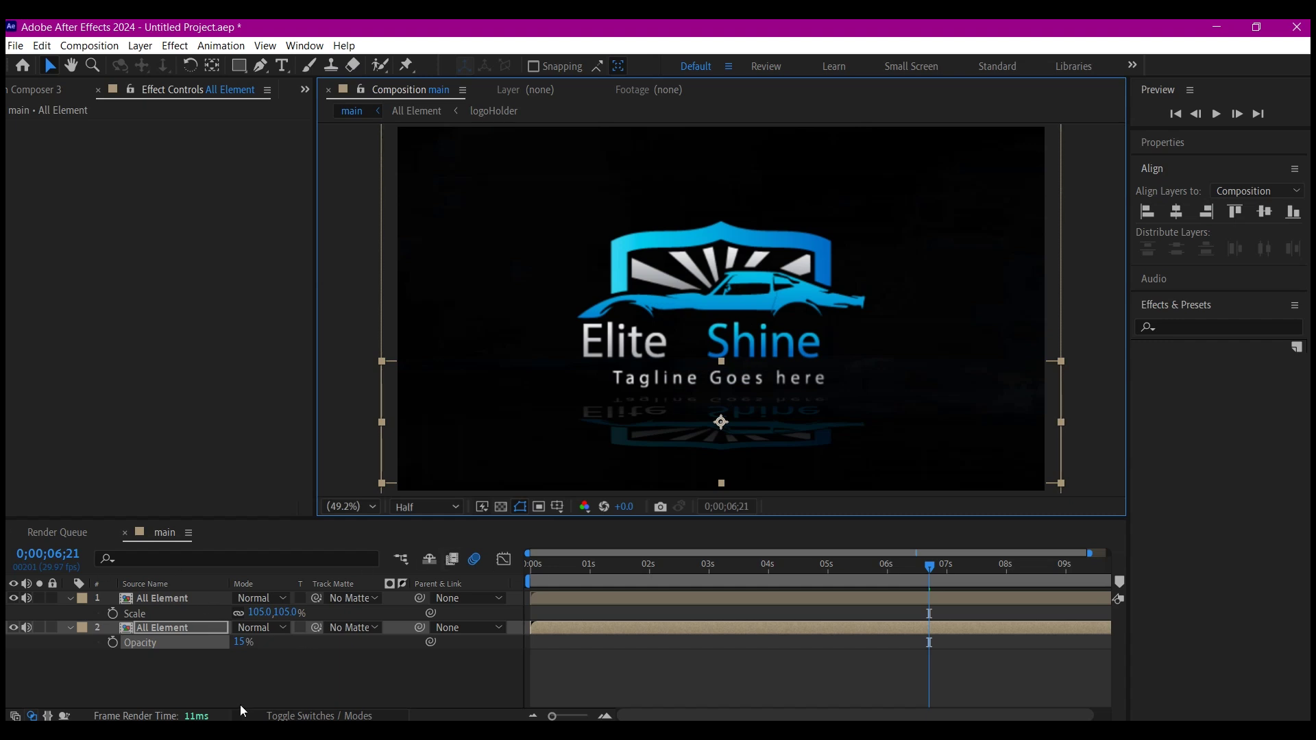
Add a Null 1 layer, centre its anchor point, and align it to the composition centre.
{"action": "left_click", "coordinate": [153, 598]}
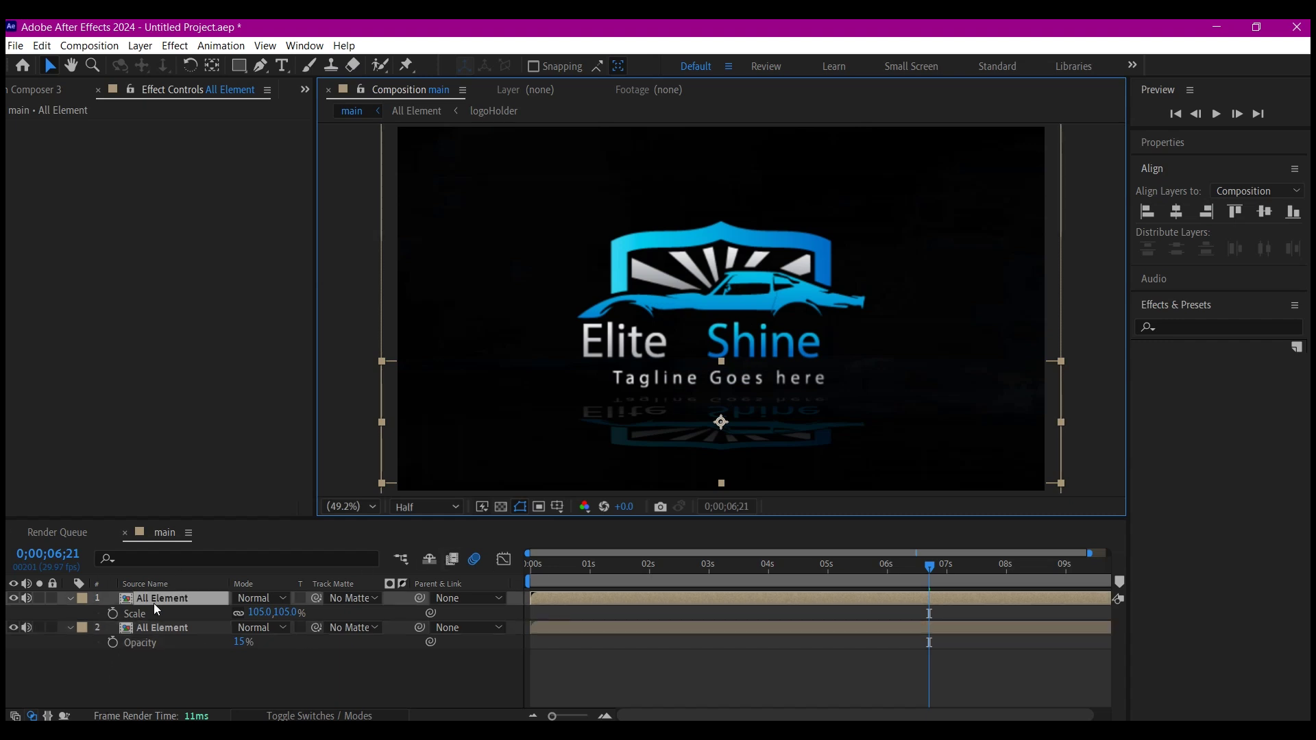
{"action": "right_click", "coordinate": [204, 673]}
{"action": "mouse_move", "coordinate": [268, 499]}
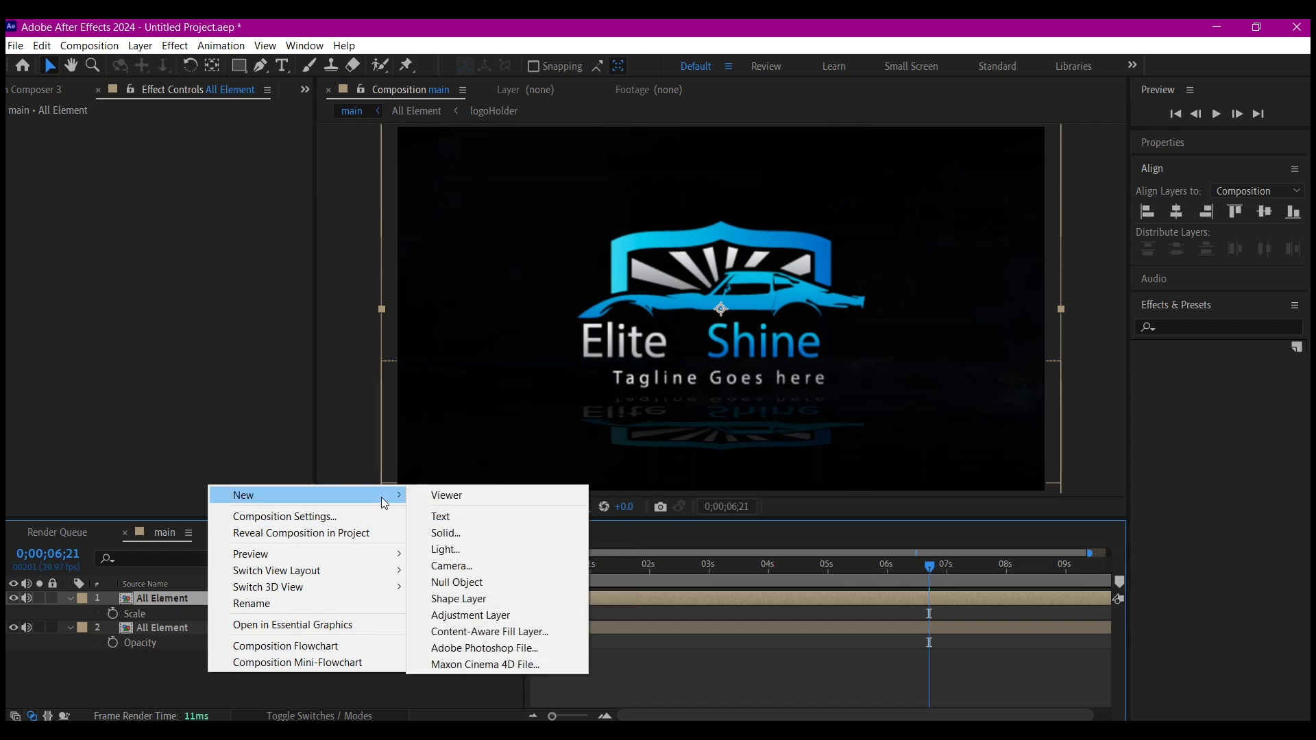
{"action": "left_click", "coordinate": [465, 585]}
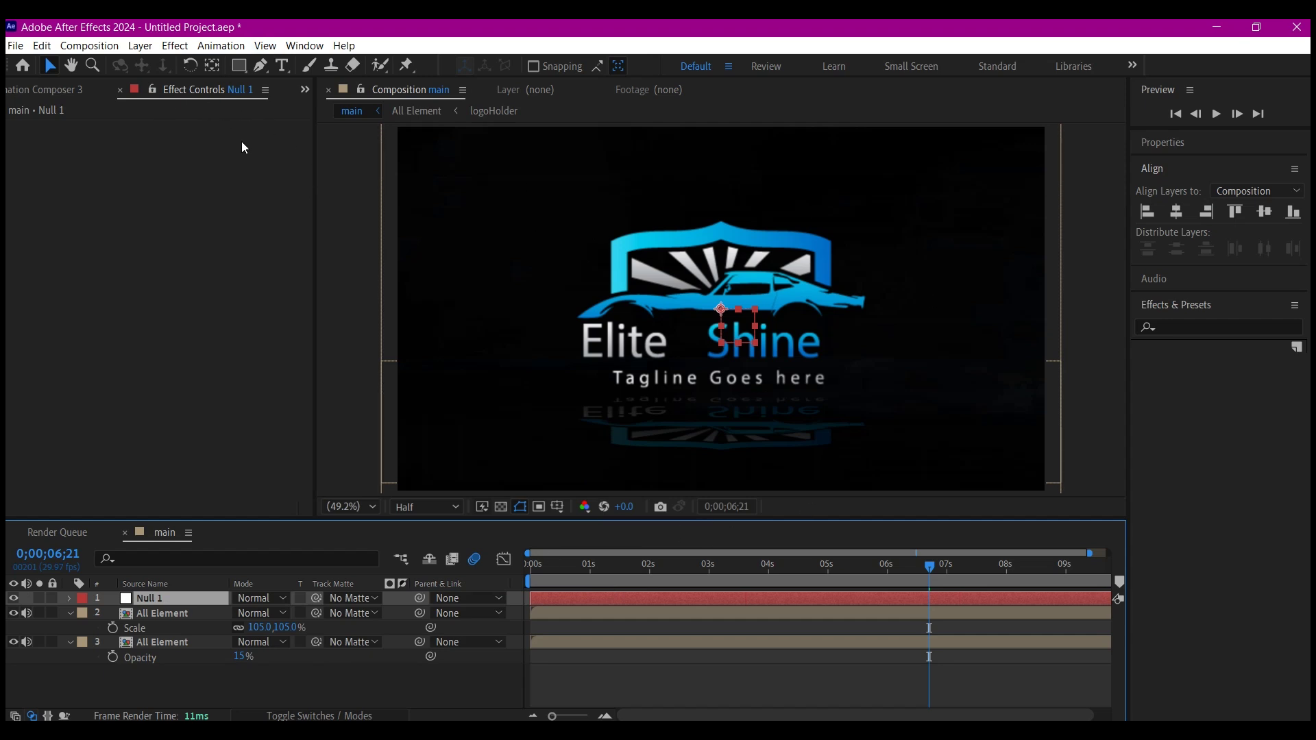
{"action": "left_click", "coordinate": [212, 65]}
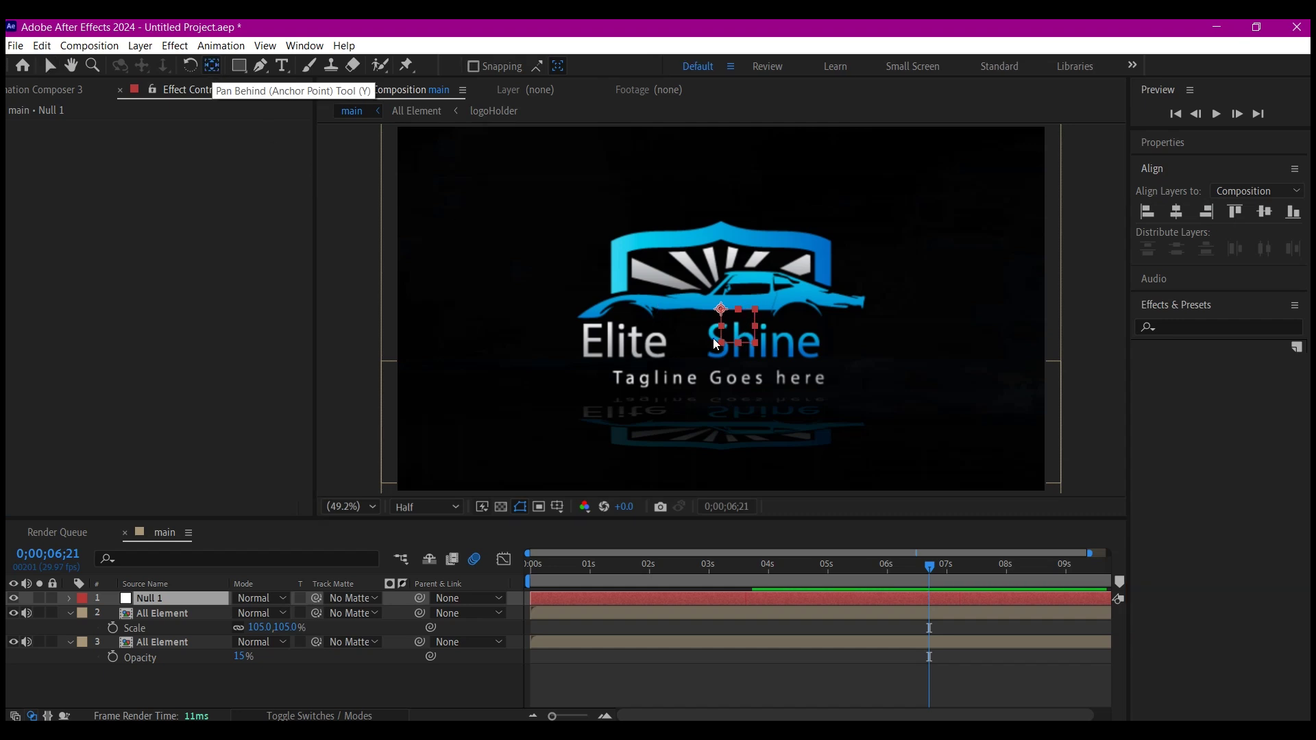
{"action": "key", "text": "ctrl+alt+Home"}
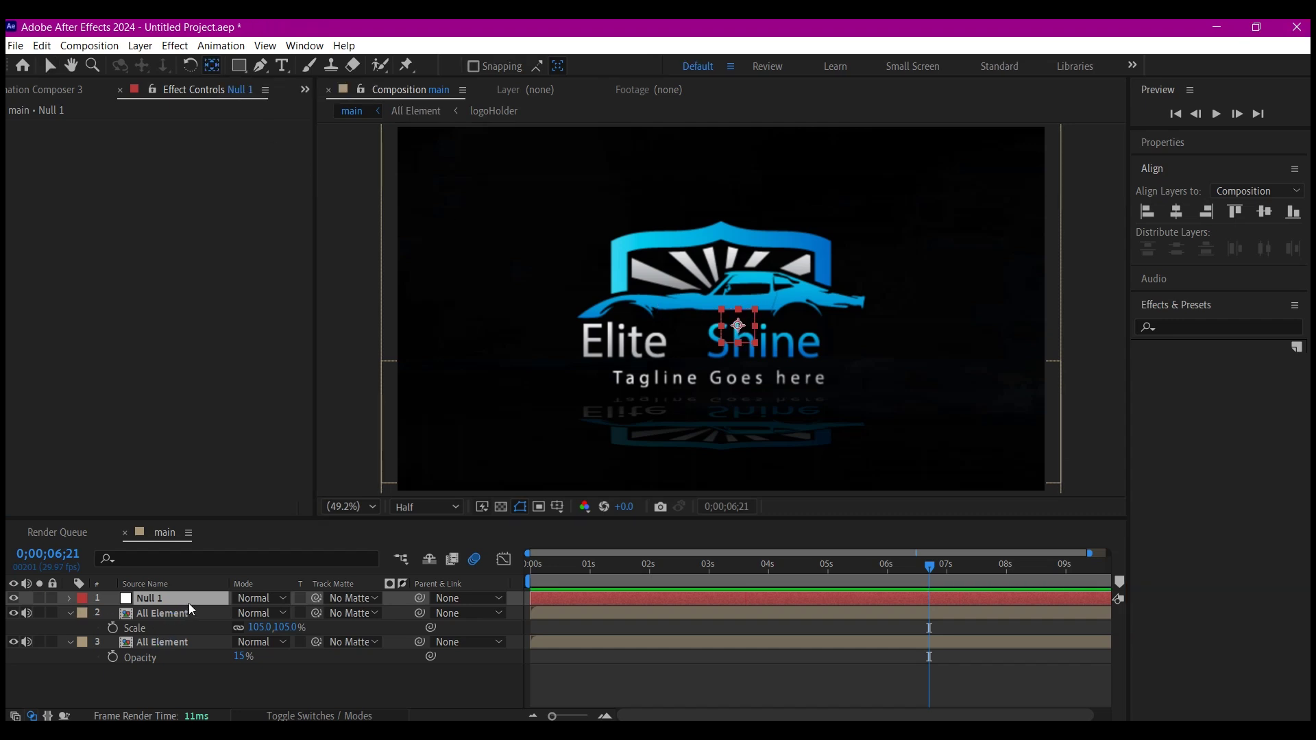
{"action": "left_click", "coordinate": [188, 603]}
{"action": "key", "text": "v"}
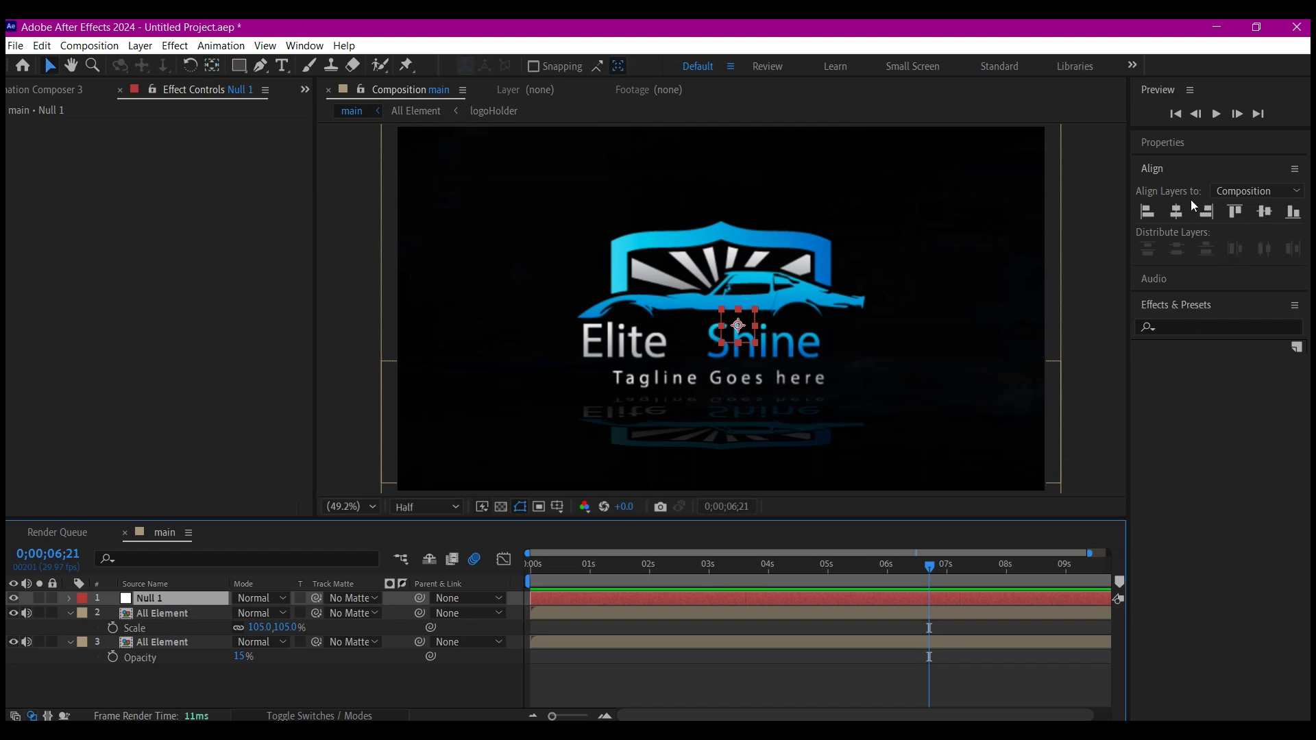
{"action": "left_click", "coordinate": [1174, 217]}
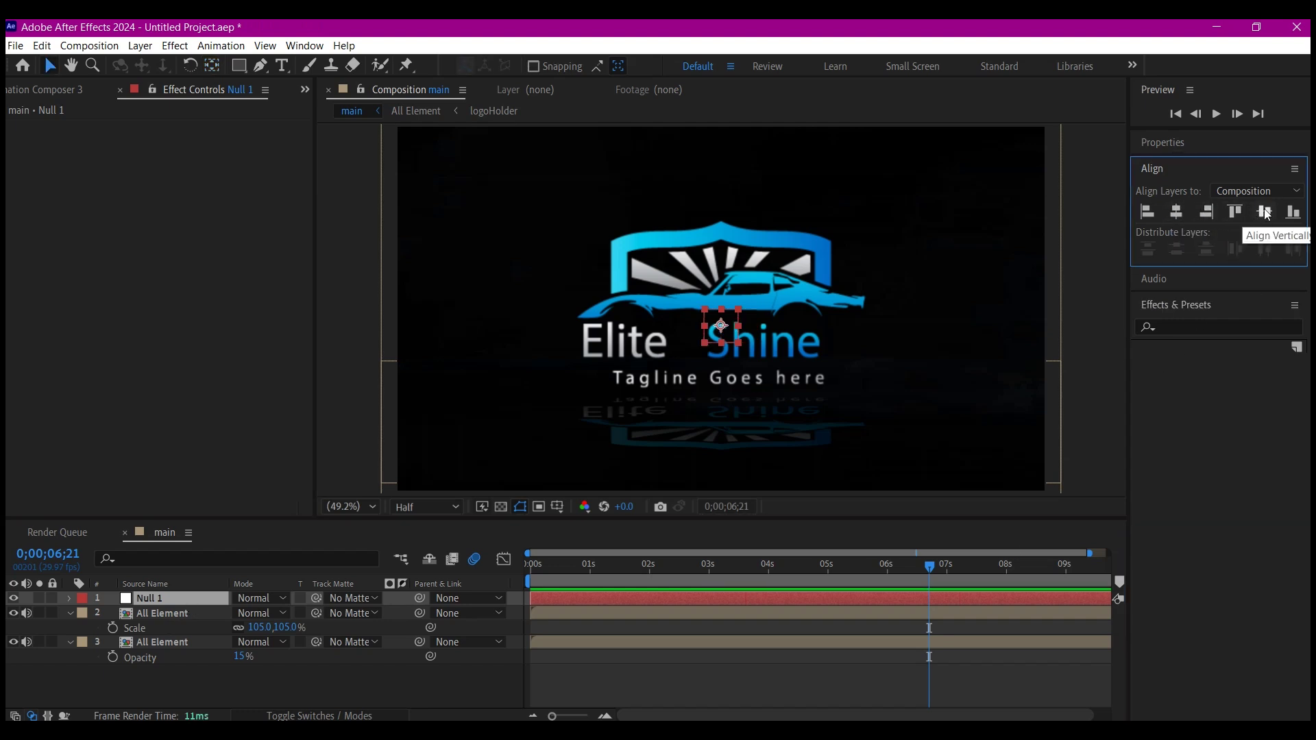
{"action": "left_click", "coordinate": [1266, 216]}
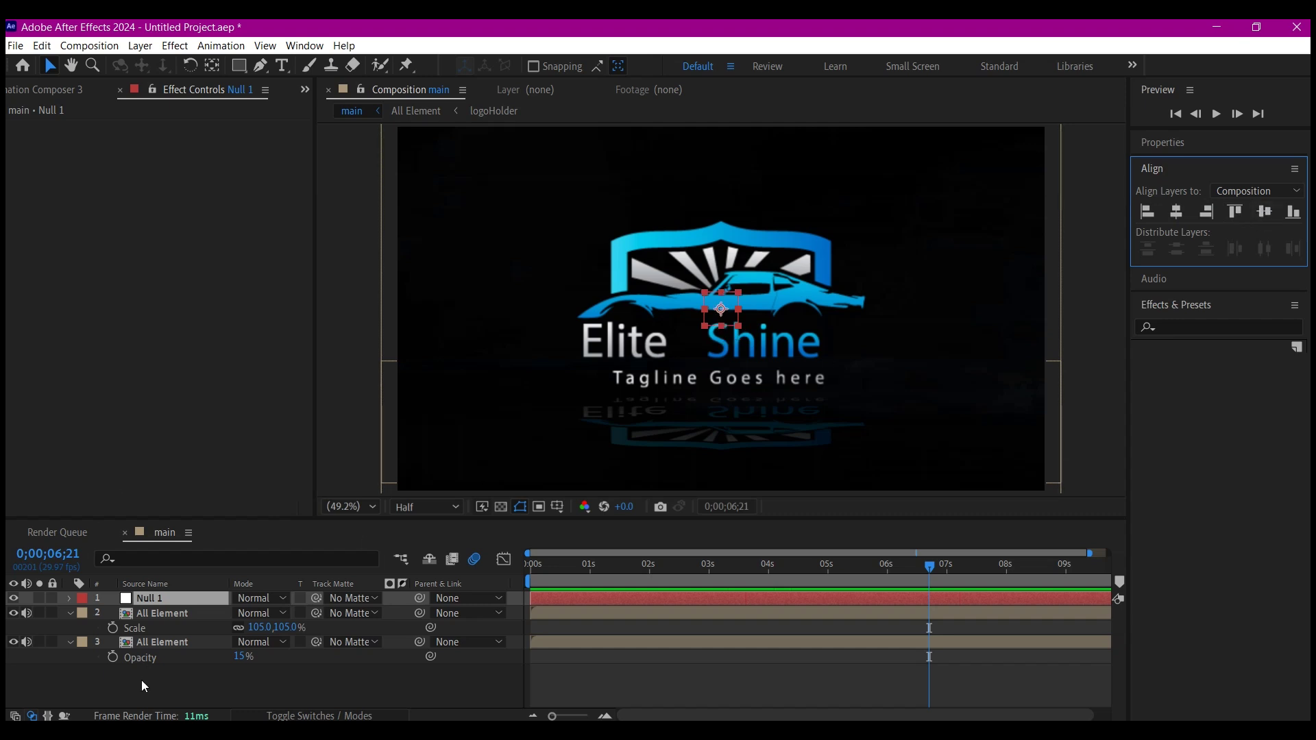
Parent both All Element layers to Null 1.
{"action": "left_click_drag", "start_coordinate": [141, 680], "coordinate": [184, 609]}
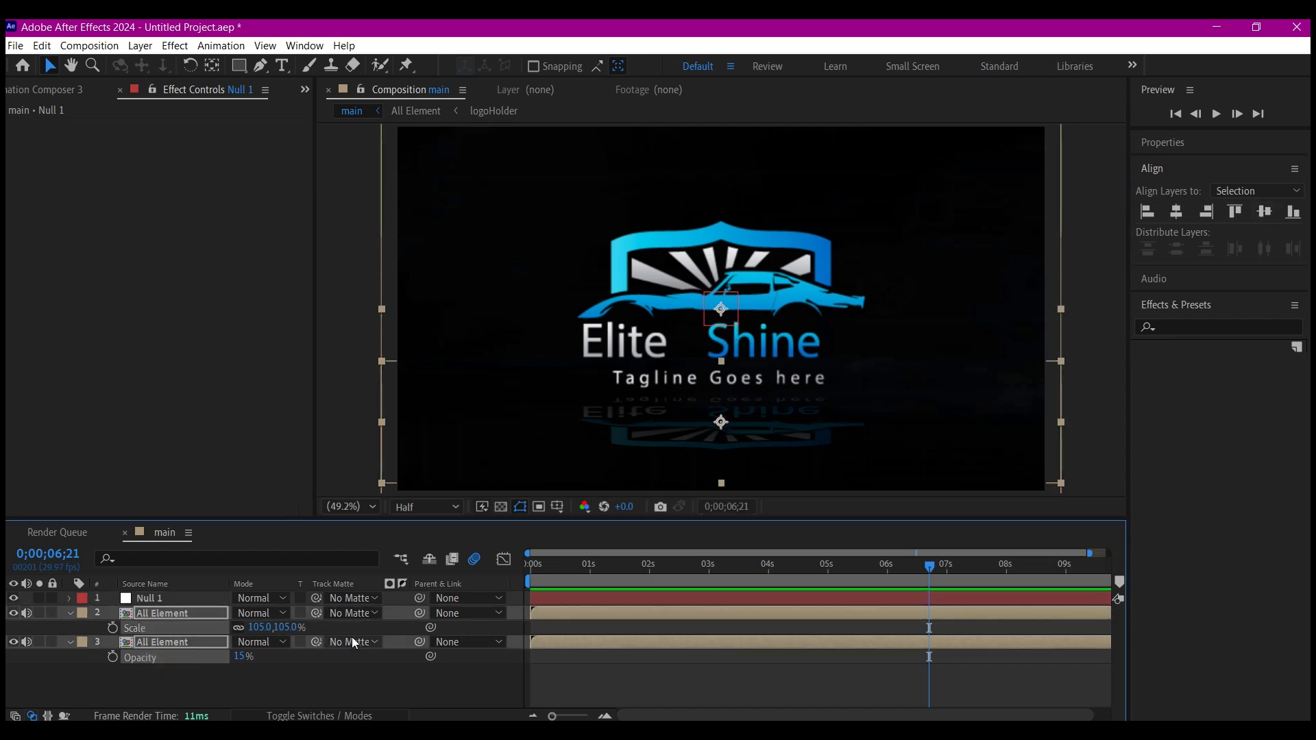
{"action": "left_click_drag", "start_coordinate": [422, 613], "coordinate": [151, 601]}
{"action": "left_click", "coordinate": [154, 600]}
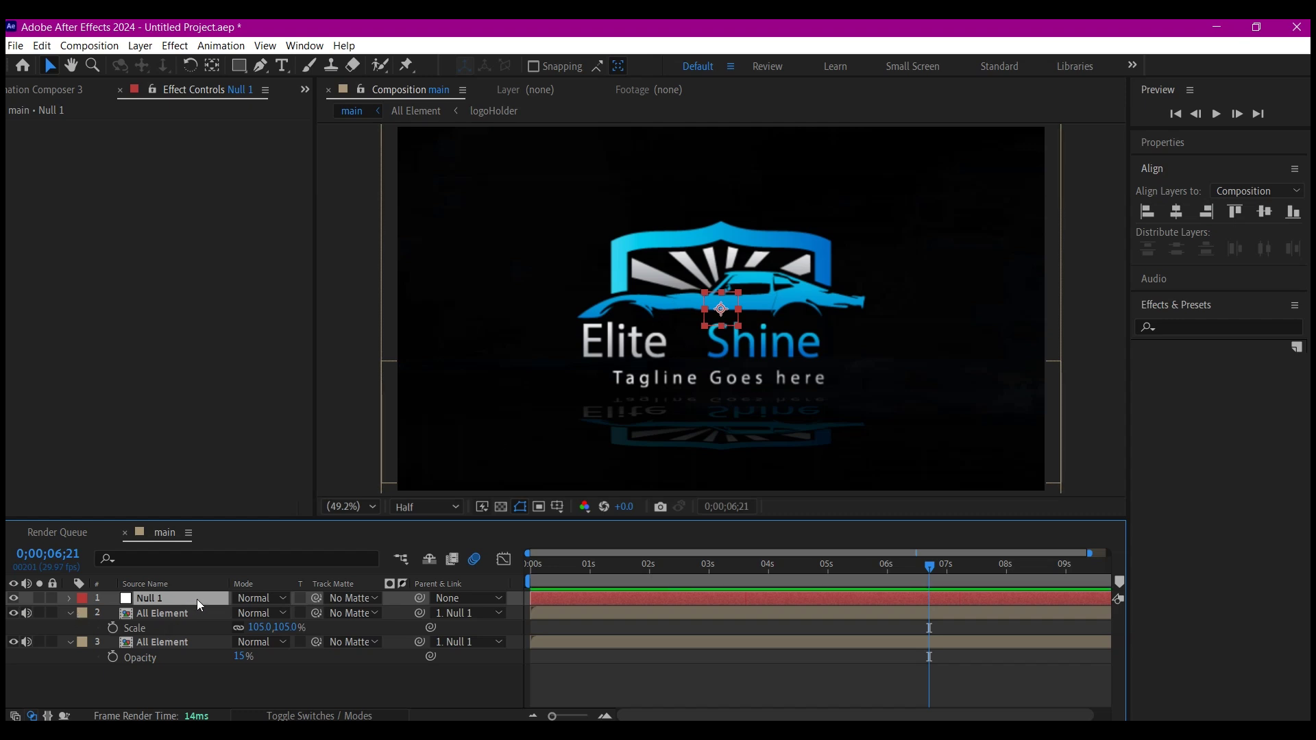
Add the expression wiggle(100,0.5) to Null 1's Scale.
{"action": "key", "text": "s"}
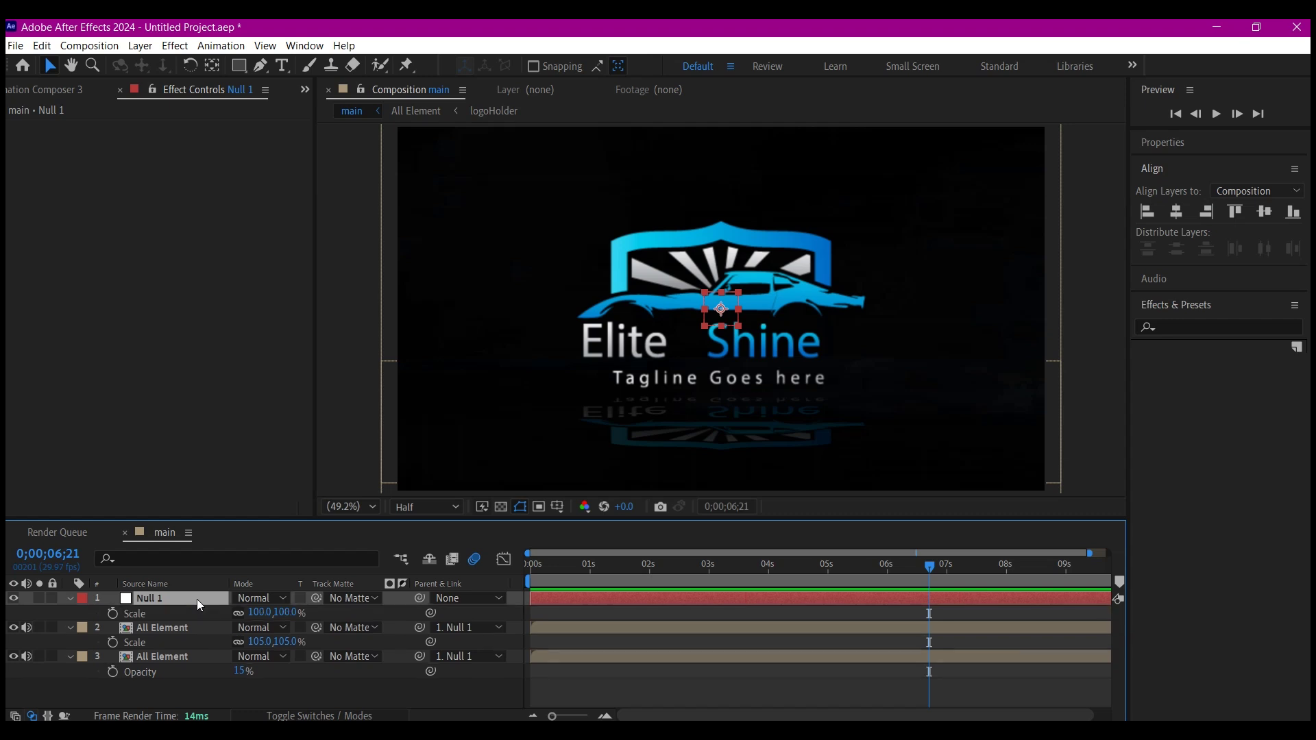
{"action": "left_click", "coordinate": [113, 615], "text": "alt"}
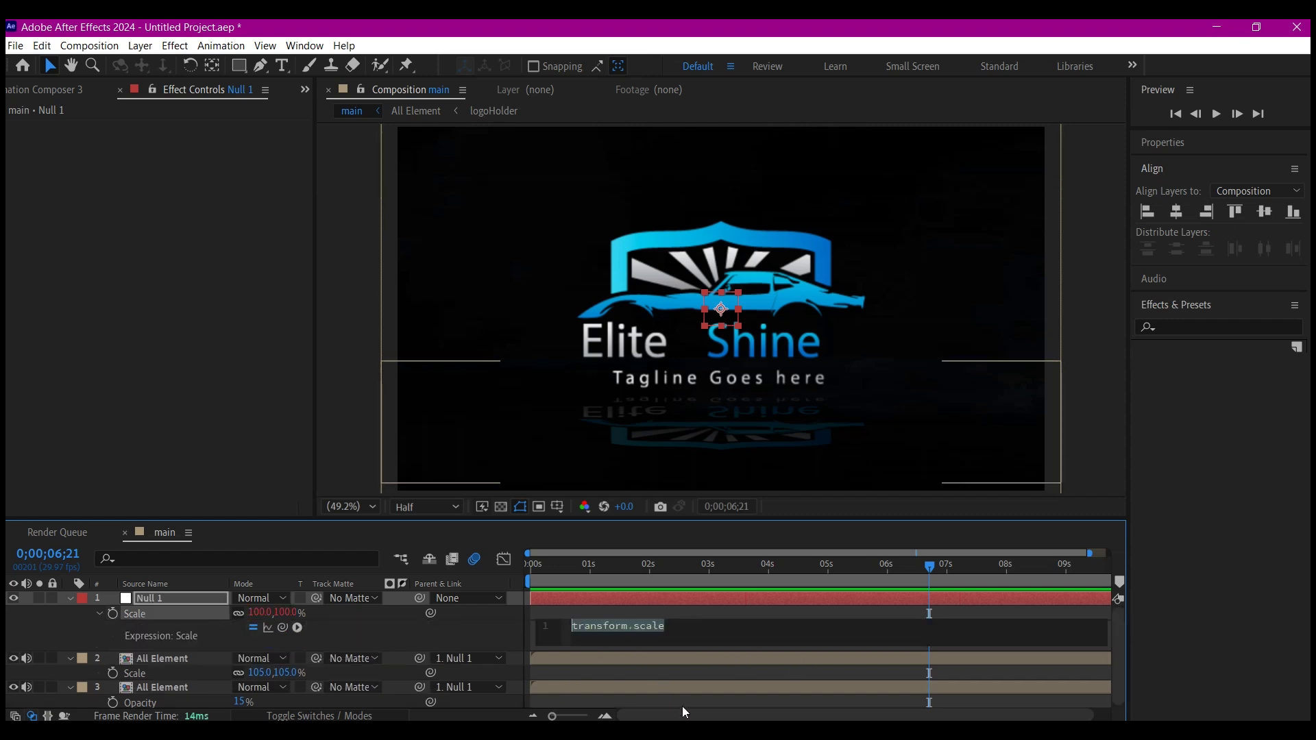
{"action": "type", "text": "w"}
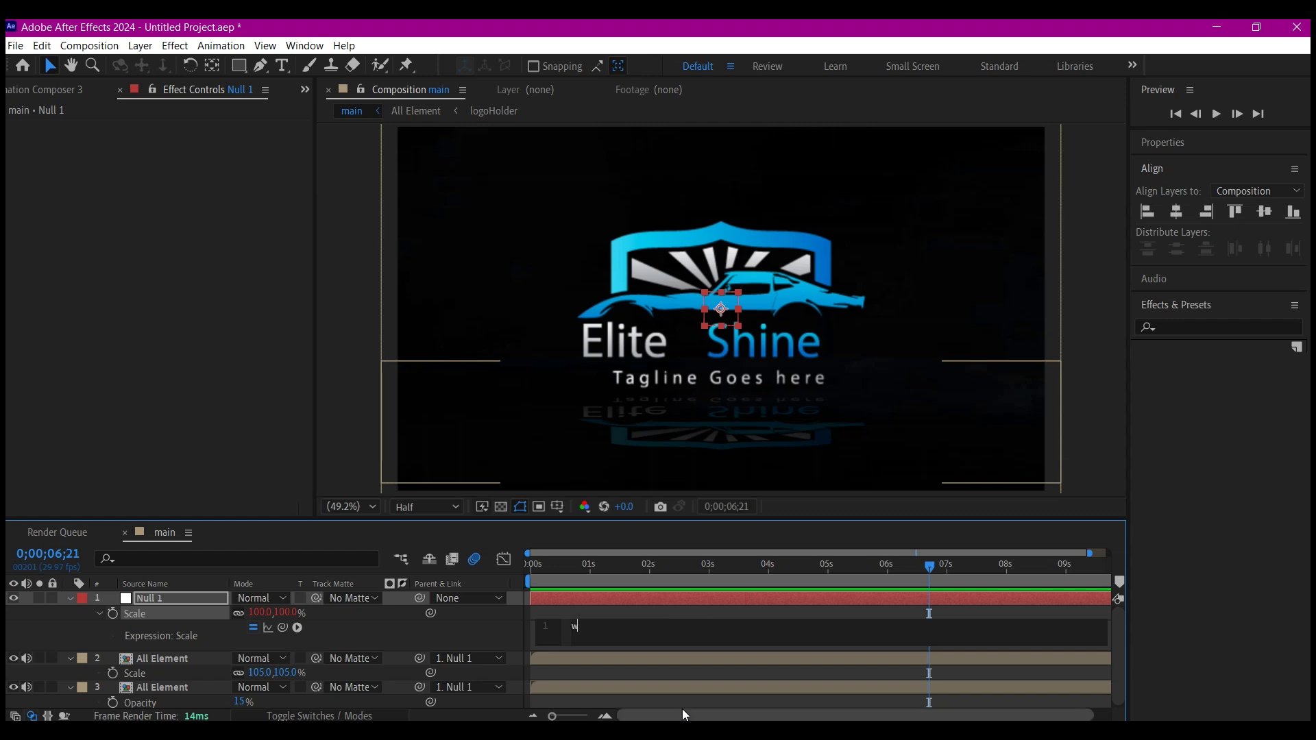
{"action": "type", "text": "iggle"}
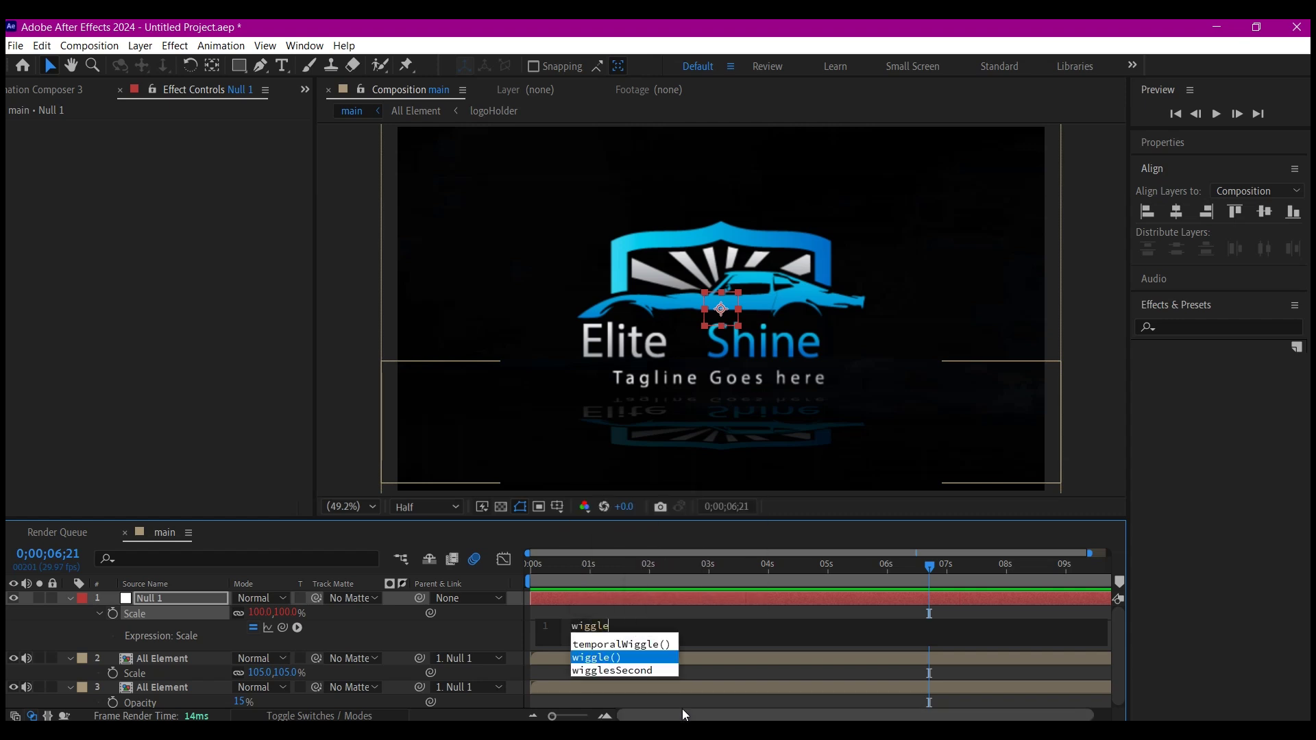
{"action": "key", "text": "Return"}
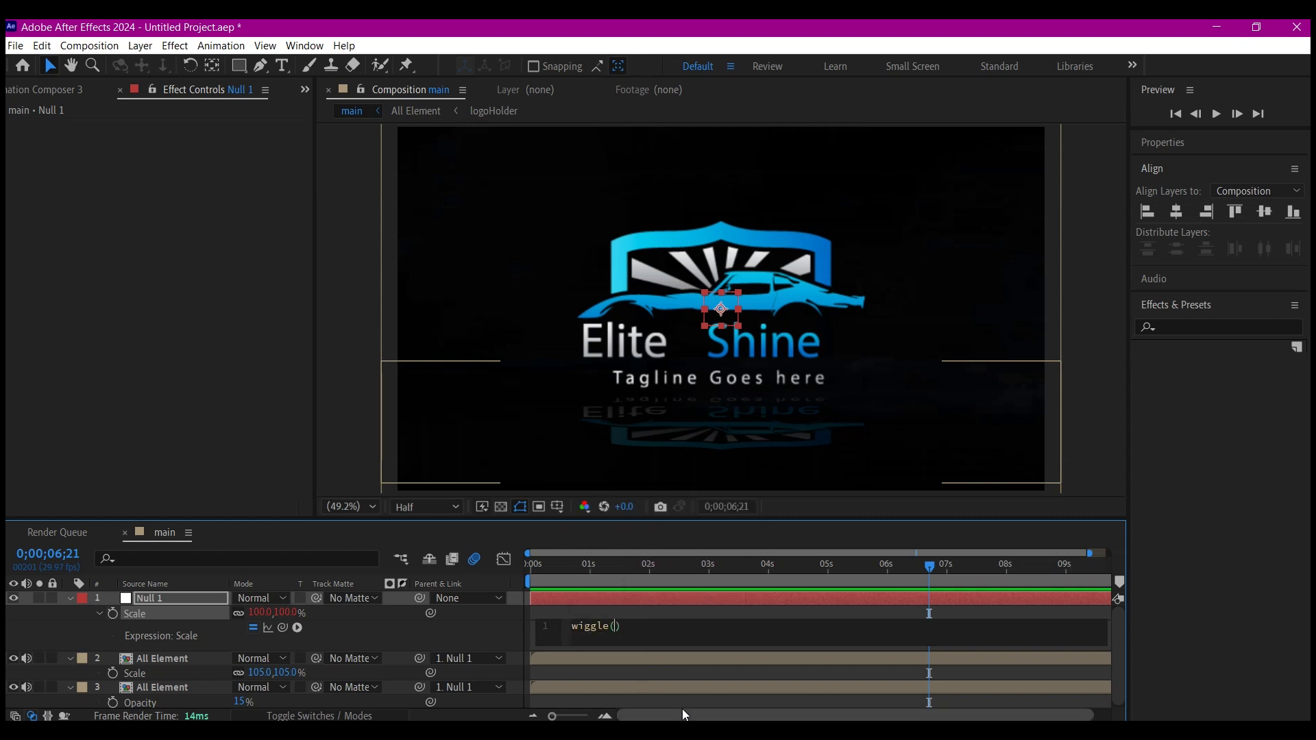
{"action": "type", "text": "100,0.5"}
{"action": "key", "text": "KP_Enter"}
{"action": "left_click", "coordinate": [485, 631]}
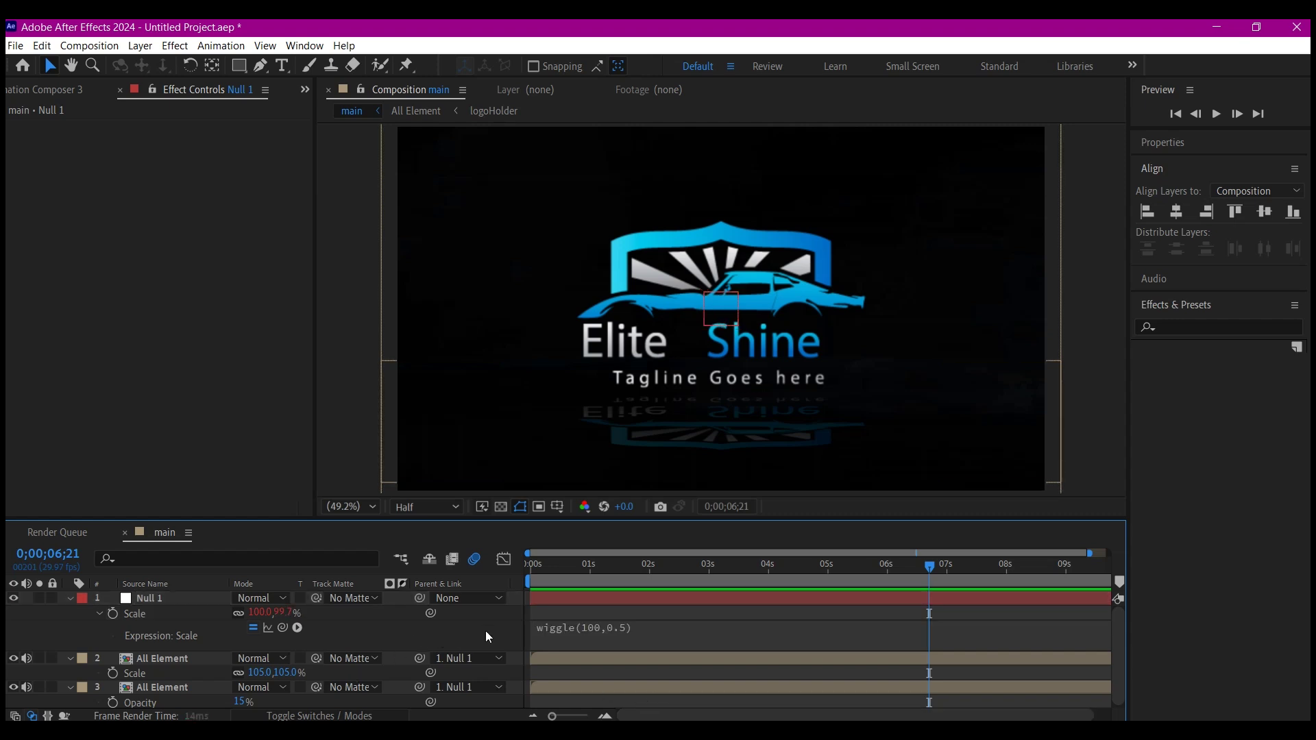
Preview the animation from the start and scrub to the smoke and logo section.
{"action": "left_click_drag", "start_coordinate": [554, 565], "coordinate": [474, 571]}
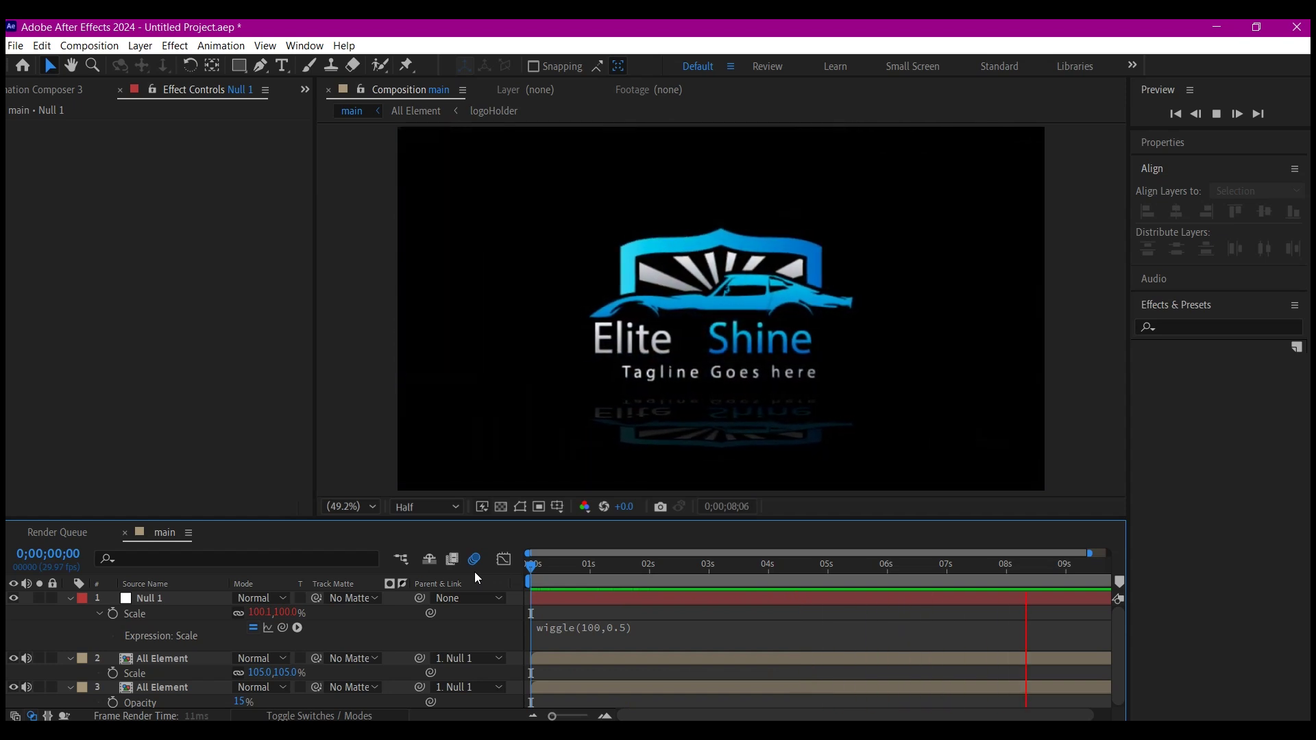
{"action": "key", "text": "space"}
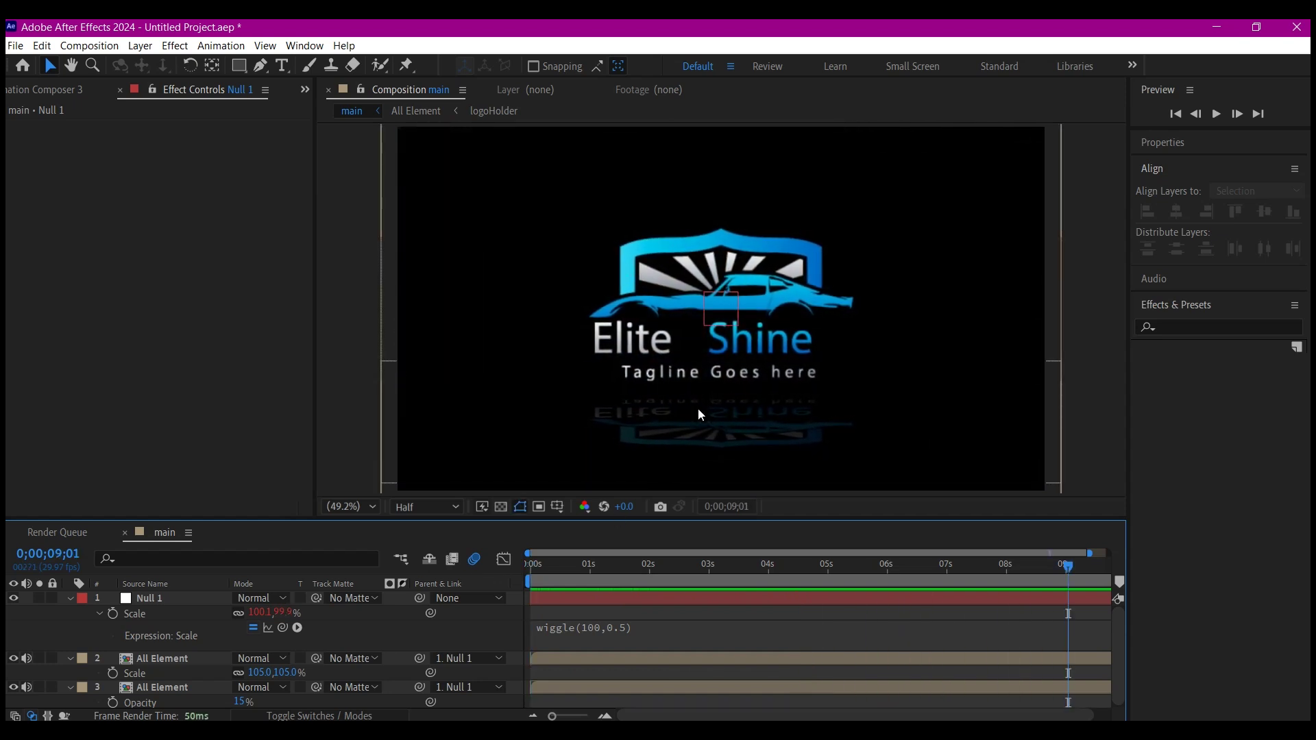
{"action": "left_click", "coordinate": [549, 565]}
{"action": "left_click_drag", "start_coordinate": [555, 564], "coordinate": [857, 568]}
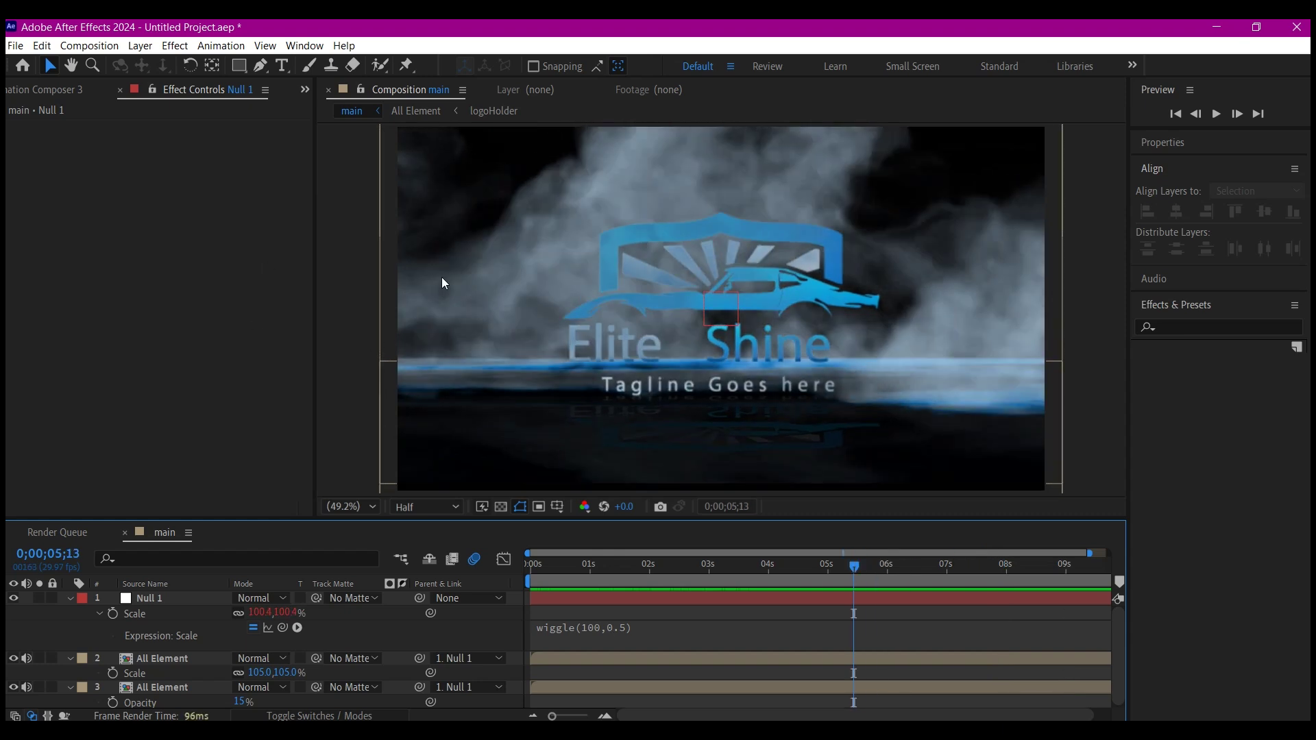
Add a Slider Control effect to Null 1 and duplicate it.
{"action": "left_click", "coordinate": [744, 602]}
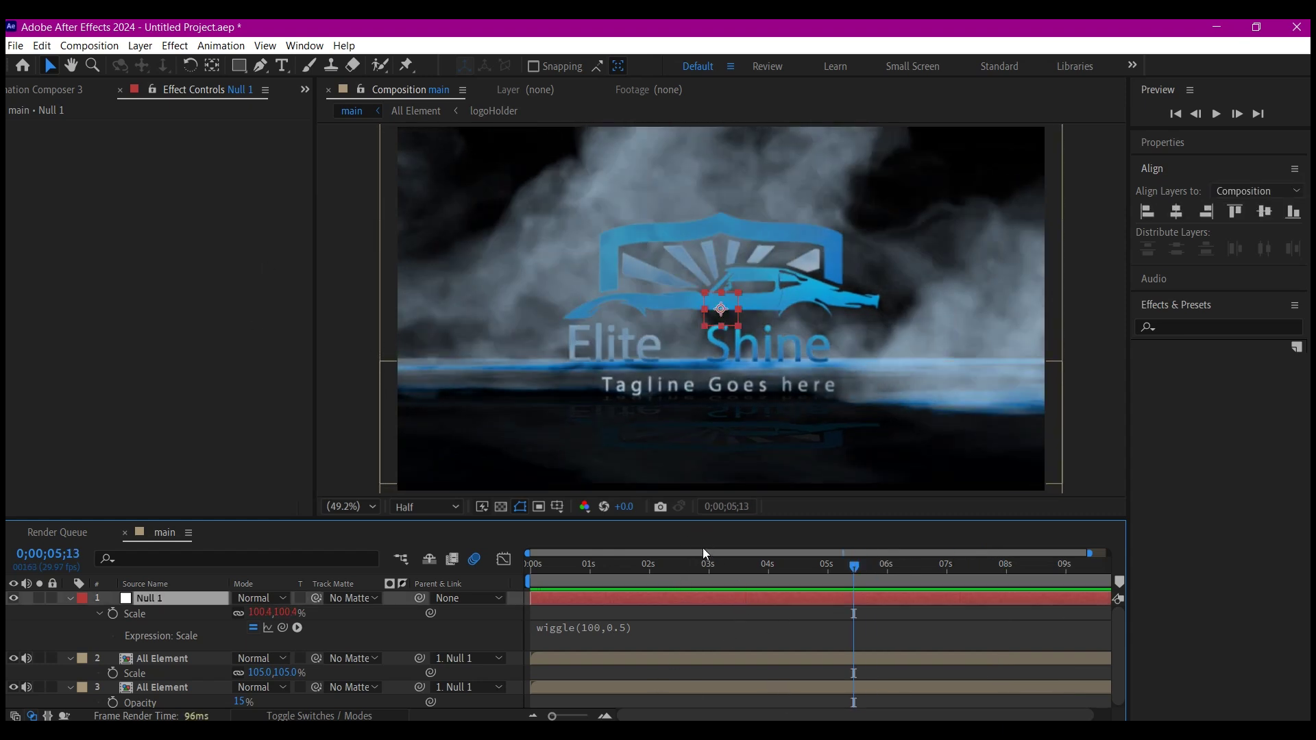
{"action": "key", "text": "ctrl+space"}
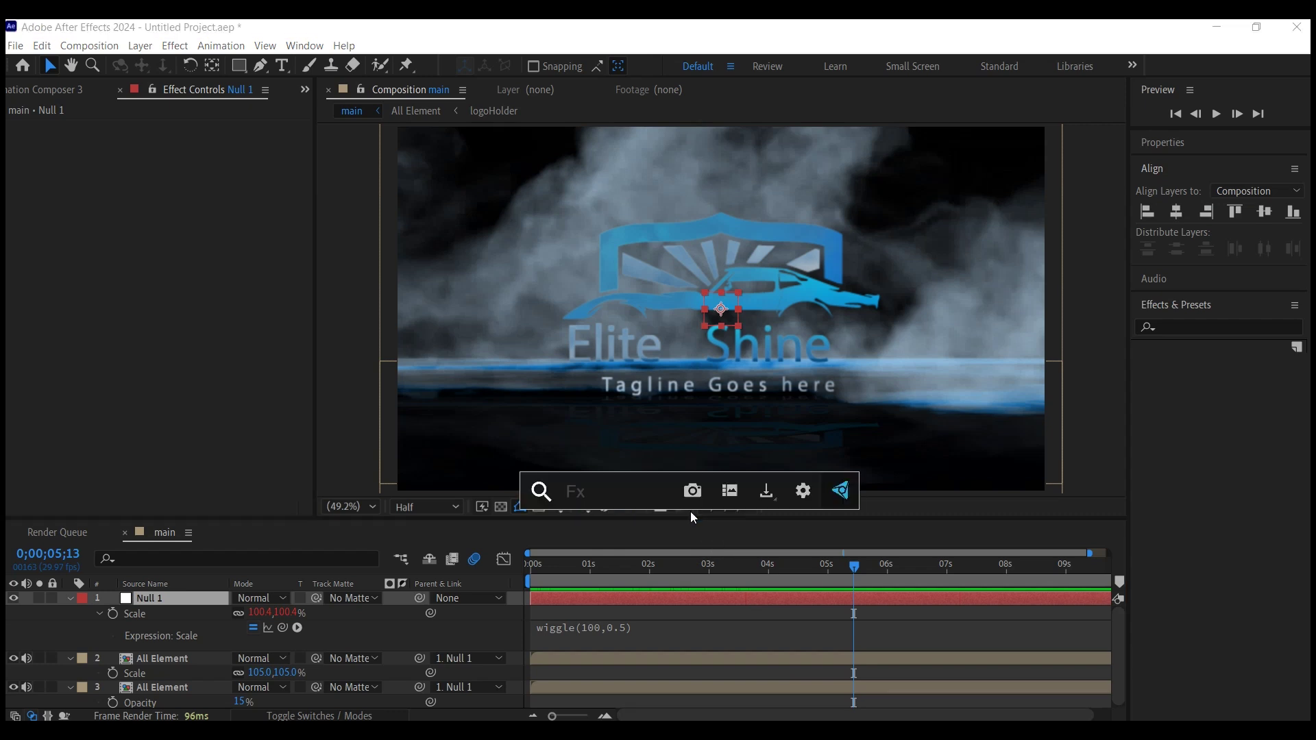
{"action": "type", "text": "slider"}
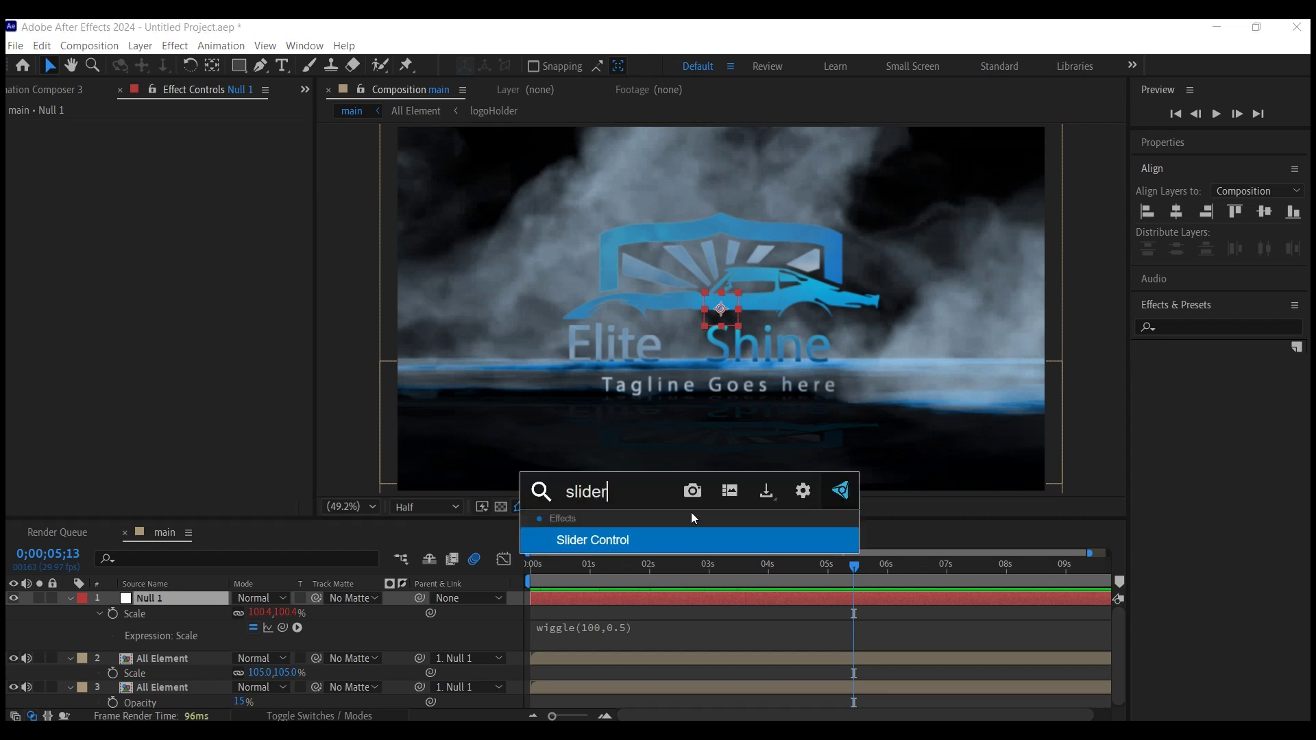
{"action": "left_click", "coordinate": [638, 536]}
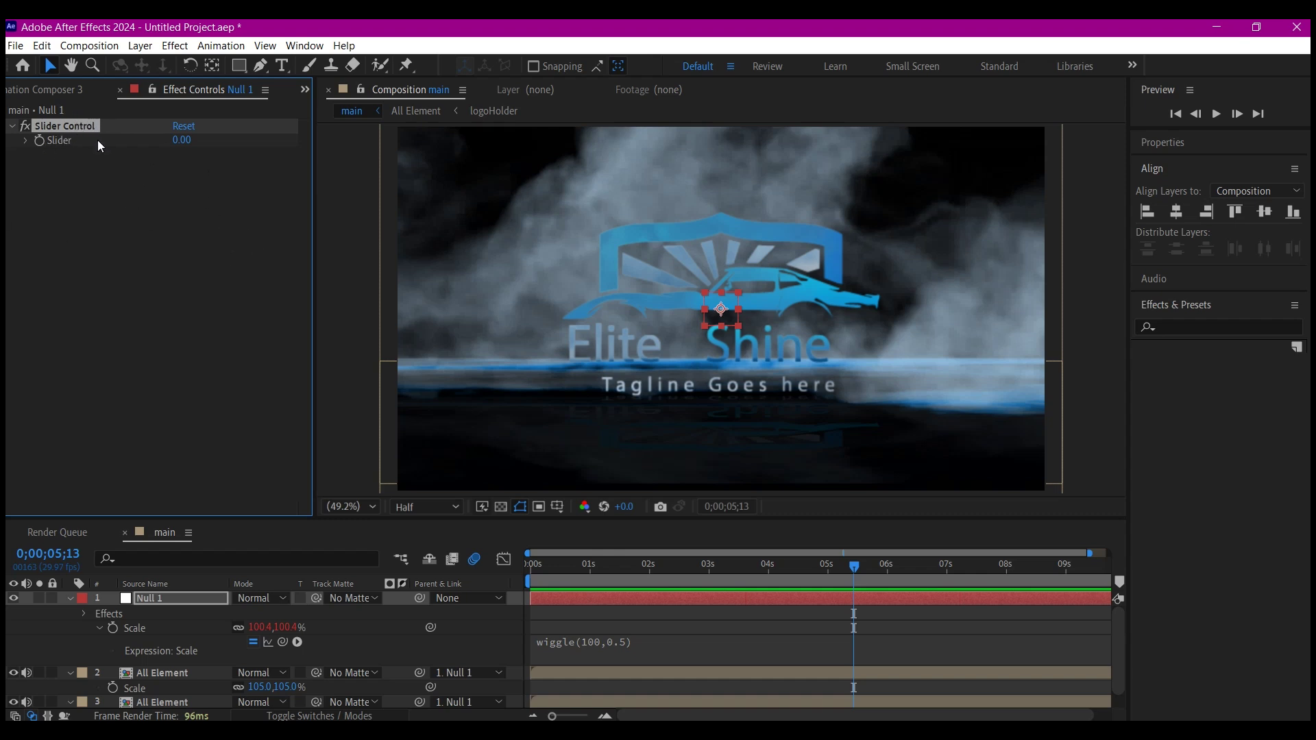
{"action": "key", "text": "ctrl+d"}
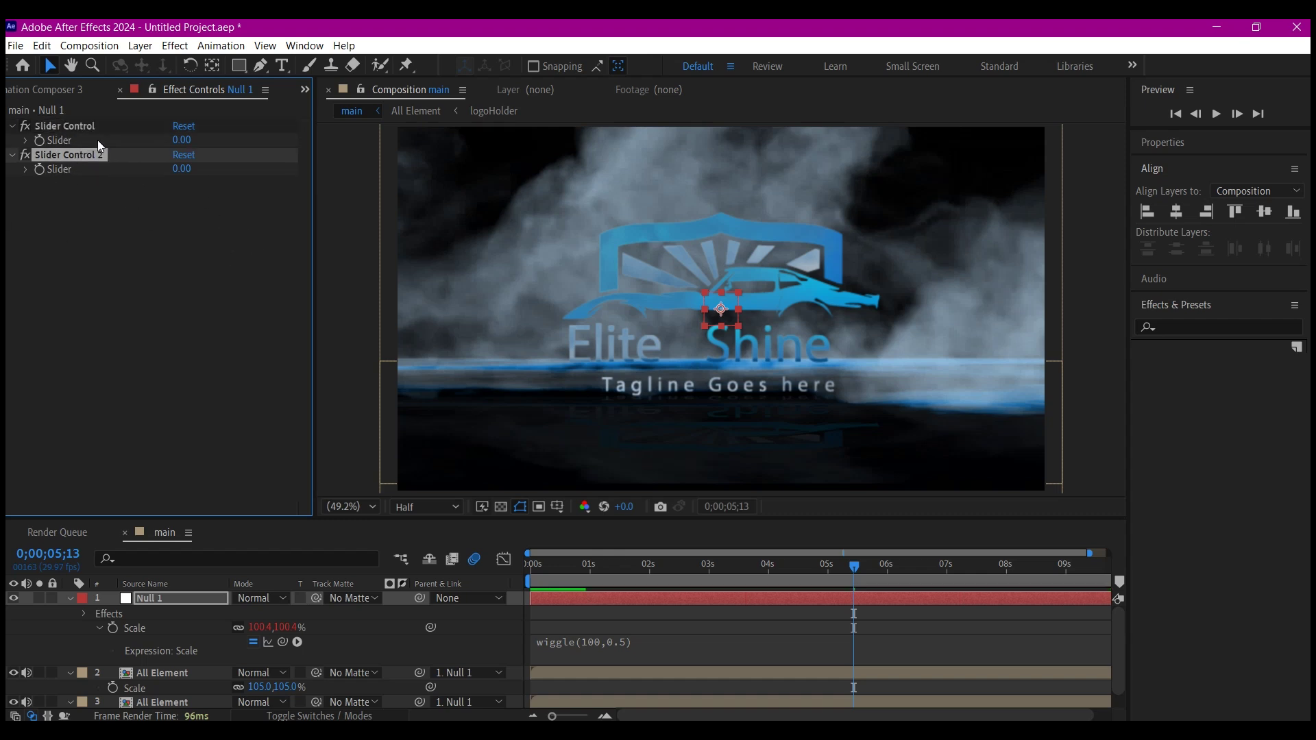
Rename the two slider effects 'frequency' and 'amaoun'.
{"action": "left_click", "coordinate": [64, 125]}
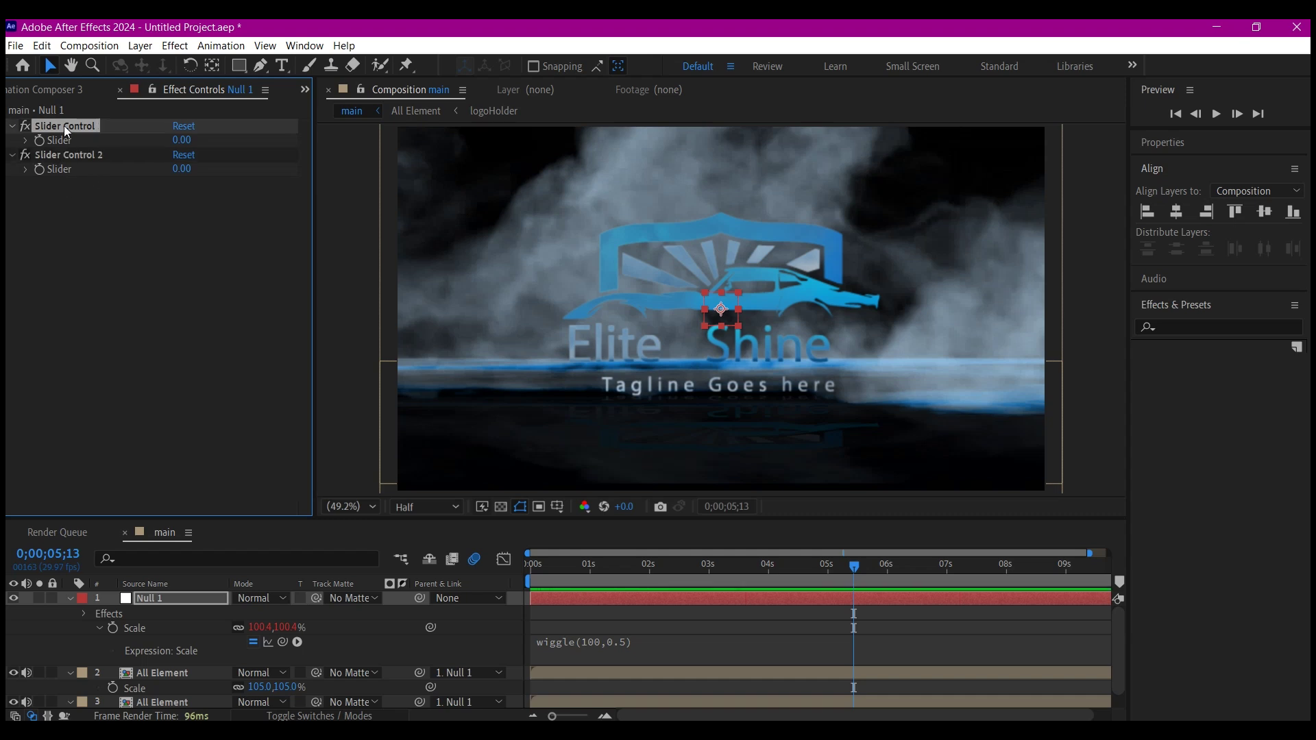
{"action": "key", "text": "Return"}
{"action": "type", "text": "frequency"}
{"action": "key", "text": "Return"}
{"action": "left_click", "coordinate": [87, 158]}
{"action": "key", "text": "Return"}
{"action": "type", "text": "amaoun"}
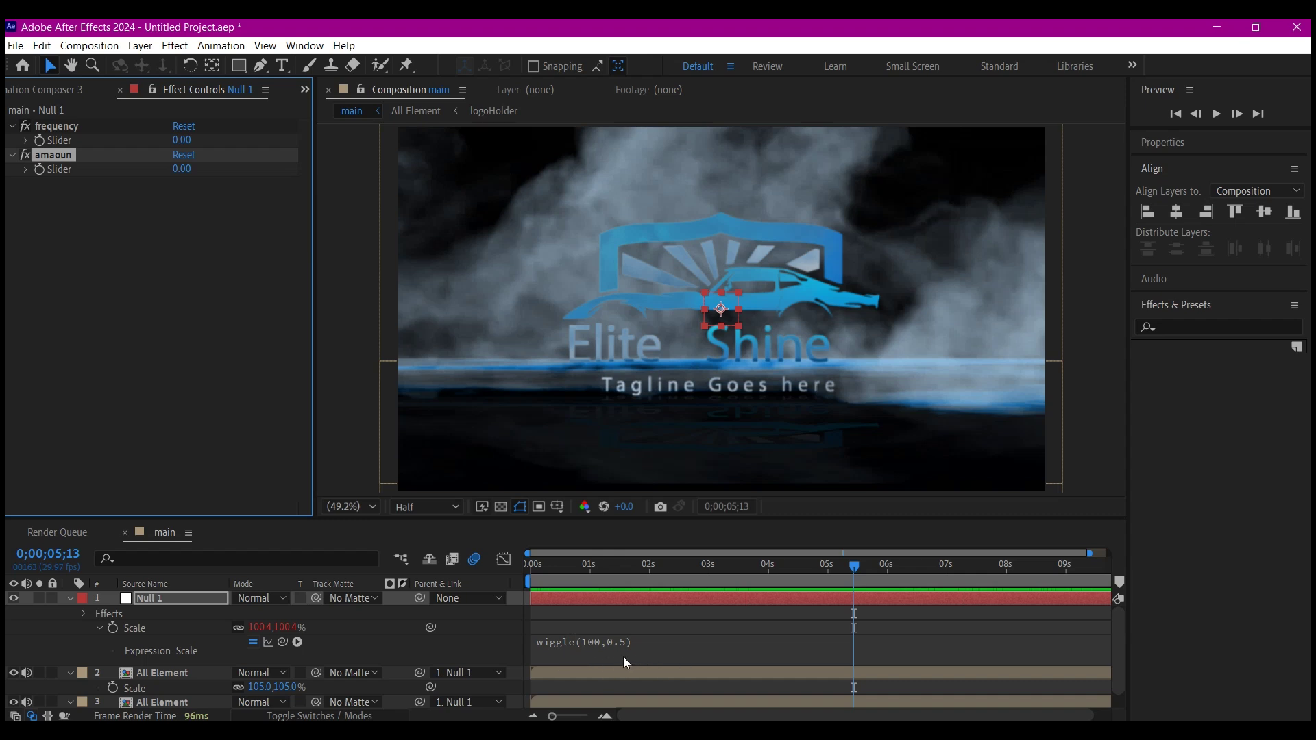
Replace the wiggle values with pick-whipped links to the frequency and amaoun Slider properties.
{"action": "left_click", "coordinate": [634, 639]}
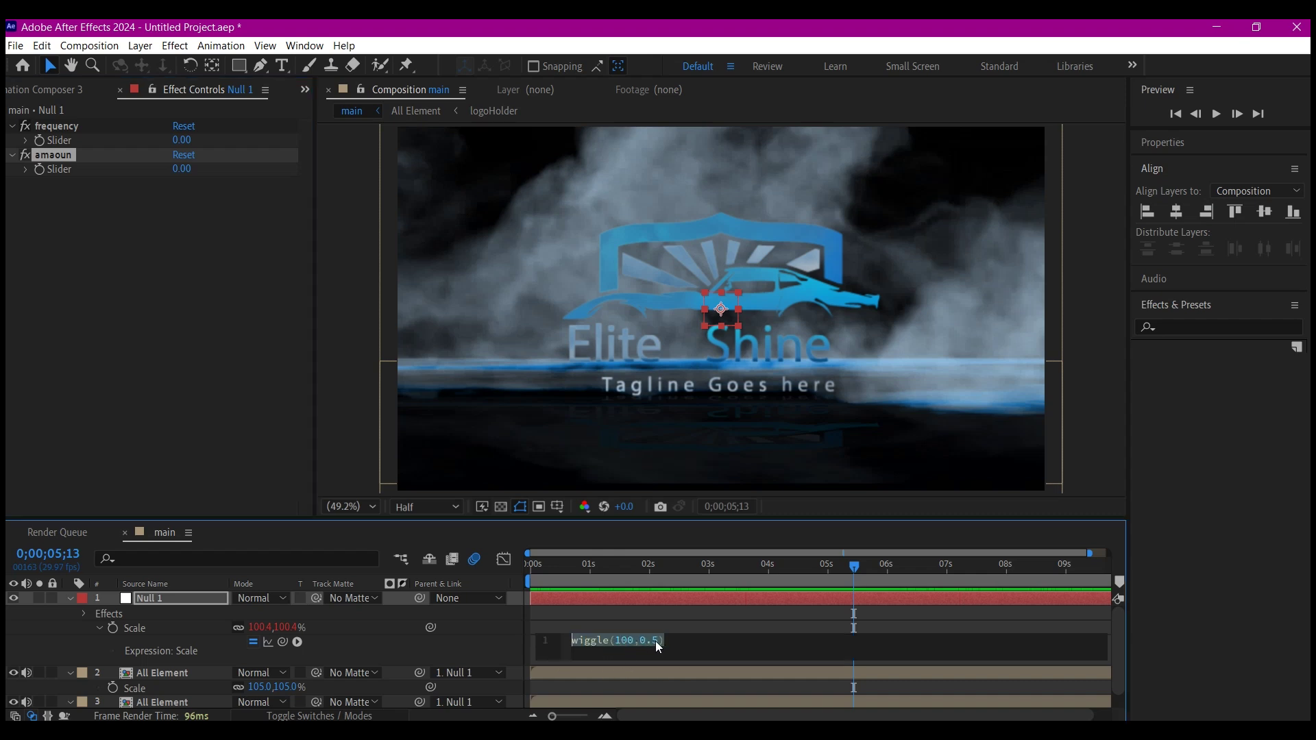
{"action": "left_click", "coordinate": [659, 641]}
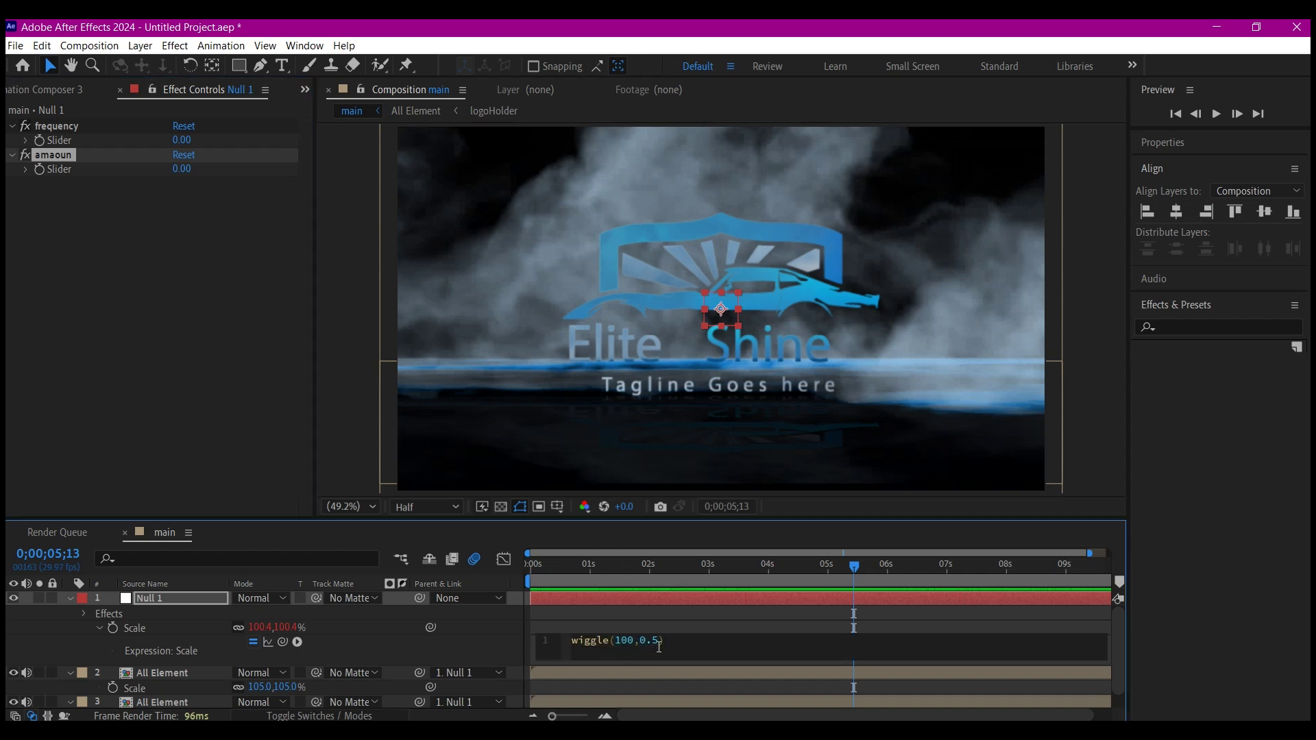
{"action": "key", "text": "BackSpace"}
{"action": "key", "text": "BackSpace"}
{"action": "key", "text": "BackSpace"}
{"action": "key", "text": "BackSpace"}
{"action": "key", "text": "BackSpace"}
{"action": "key", "text": "BackSpace"}
{"action": "key", "text": "BackSpace"}
{"action": "left_click_drag", "start_coordinate": [282, 642], "coordinate": [60, 140]}
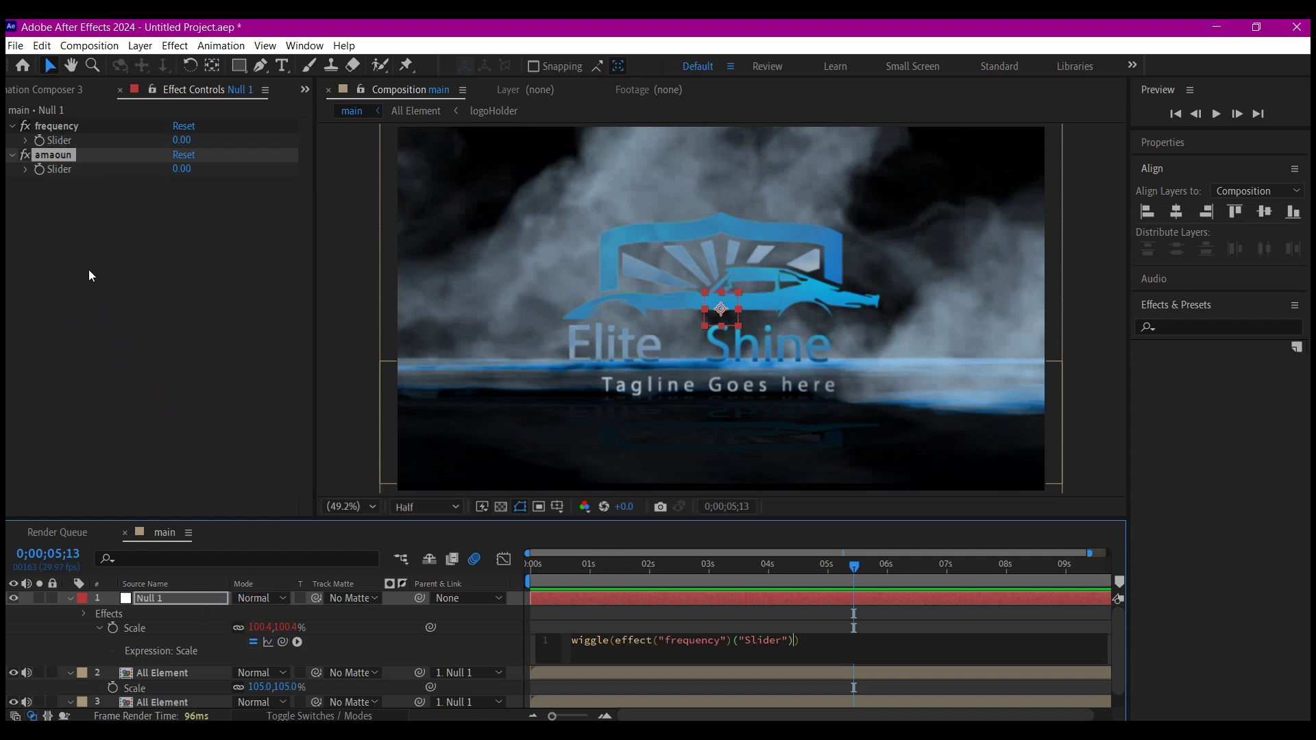
{"action": "type", "text": ","}
{"action": "left_click_drag", "start_coordinate": [282, 642], "coordinate": [73, 171]}
{"action": "left_click", "coordinate": [635, 593]}
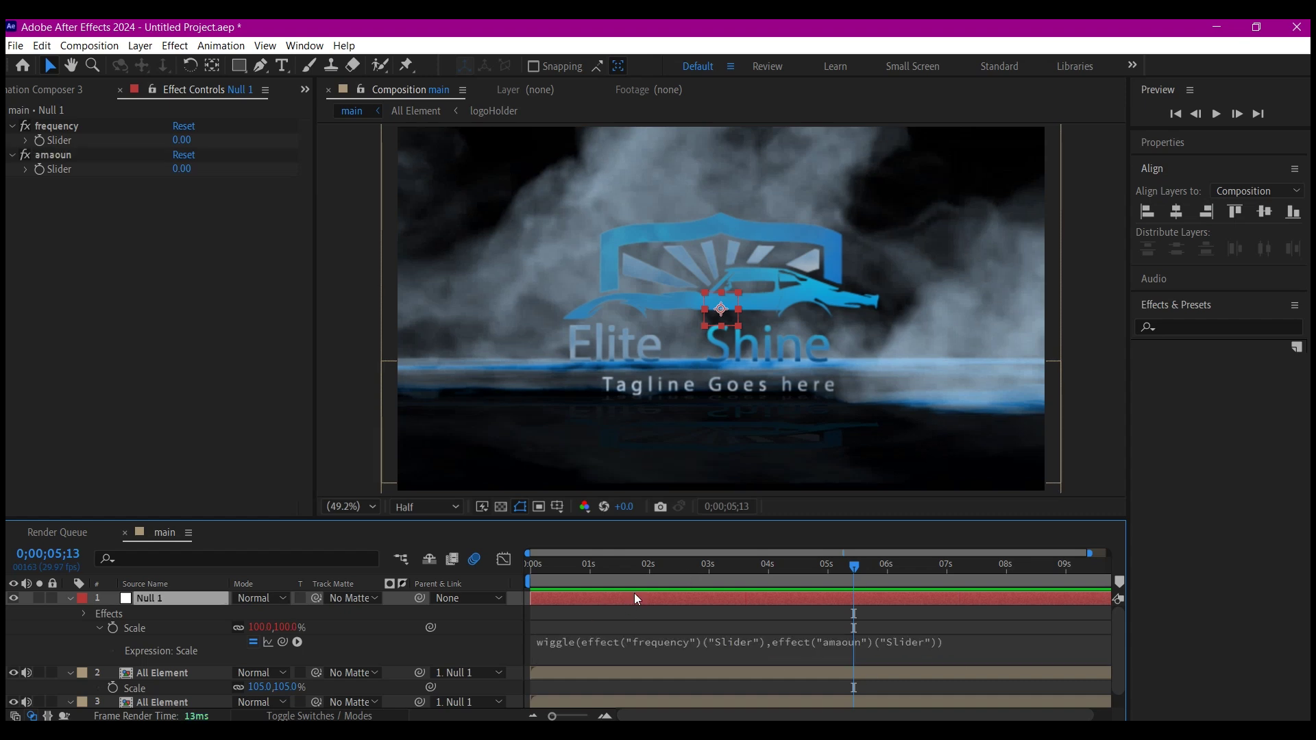
At 0;00;05;29, set the frequency slider to 100 and the amaoun slider to 0.5.
{"action": "left_click_drag", "start_coordinate": [557, 568], "coordinate": [885, 565]}
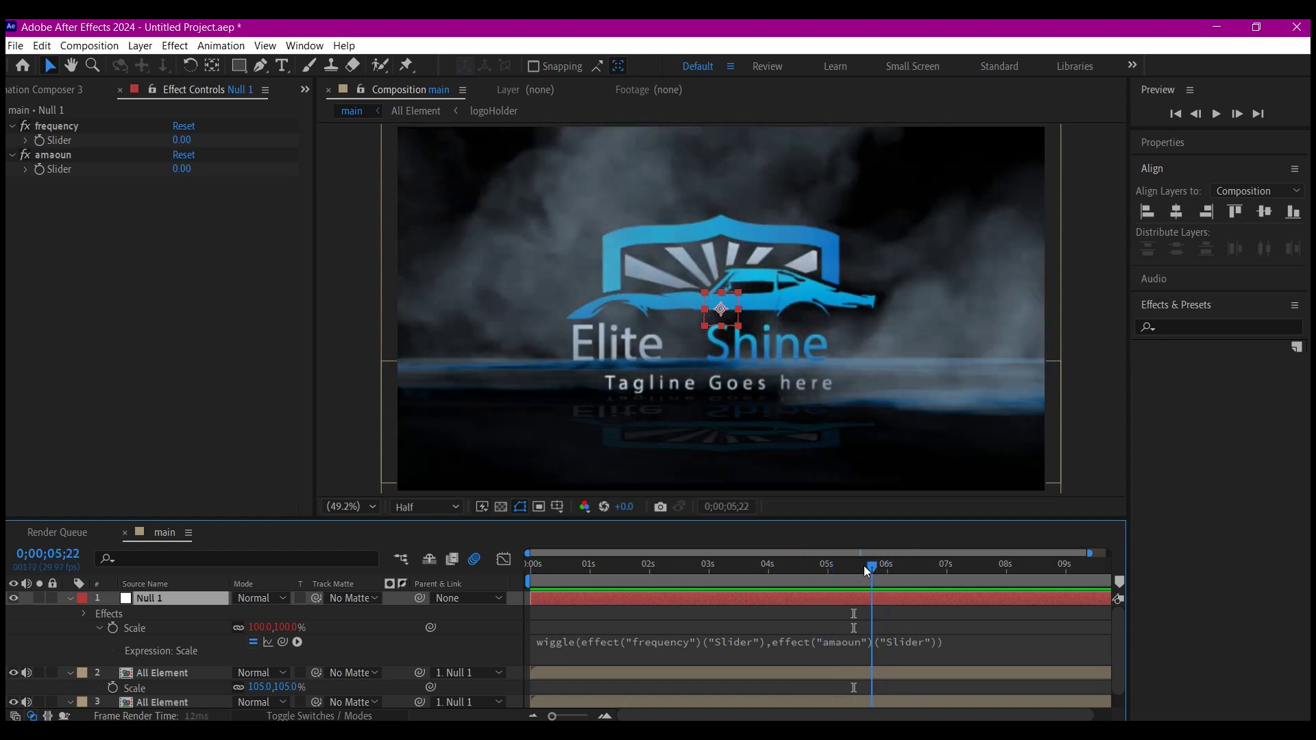
{"action": "left_click_drag", "start_coordinate": [865, 566], "coordinate": [886, 556]}
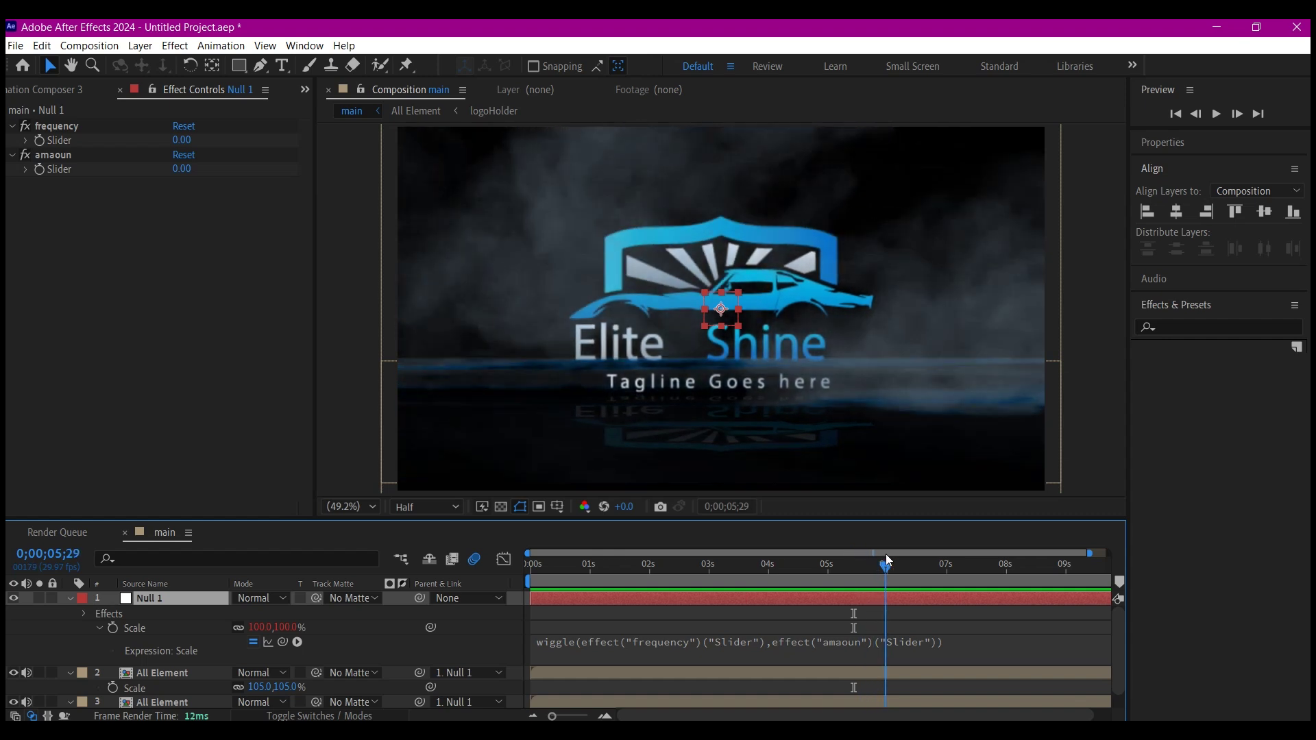
{"action": "left_click", "coordinate": [42, 140]}
{"action": "left_click", "coordinate": [40, 169]}
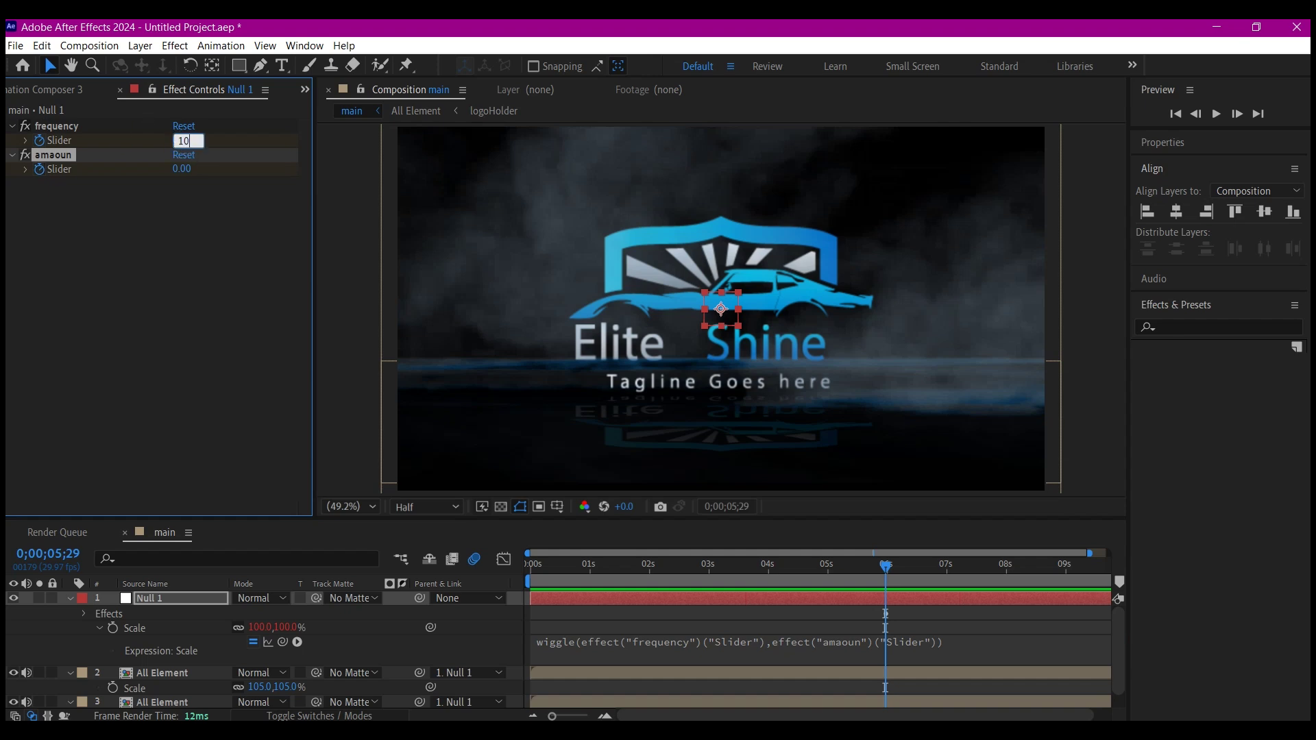
{"action": "key", "text": "Return"}
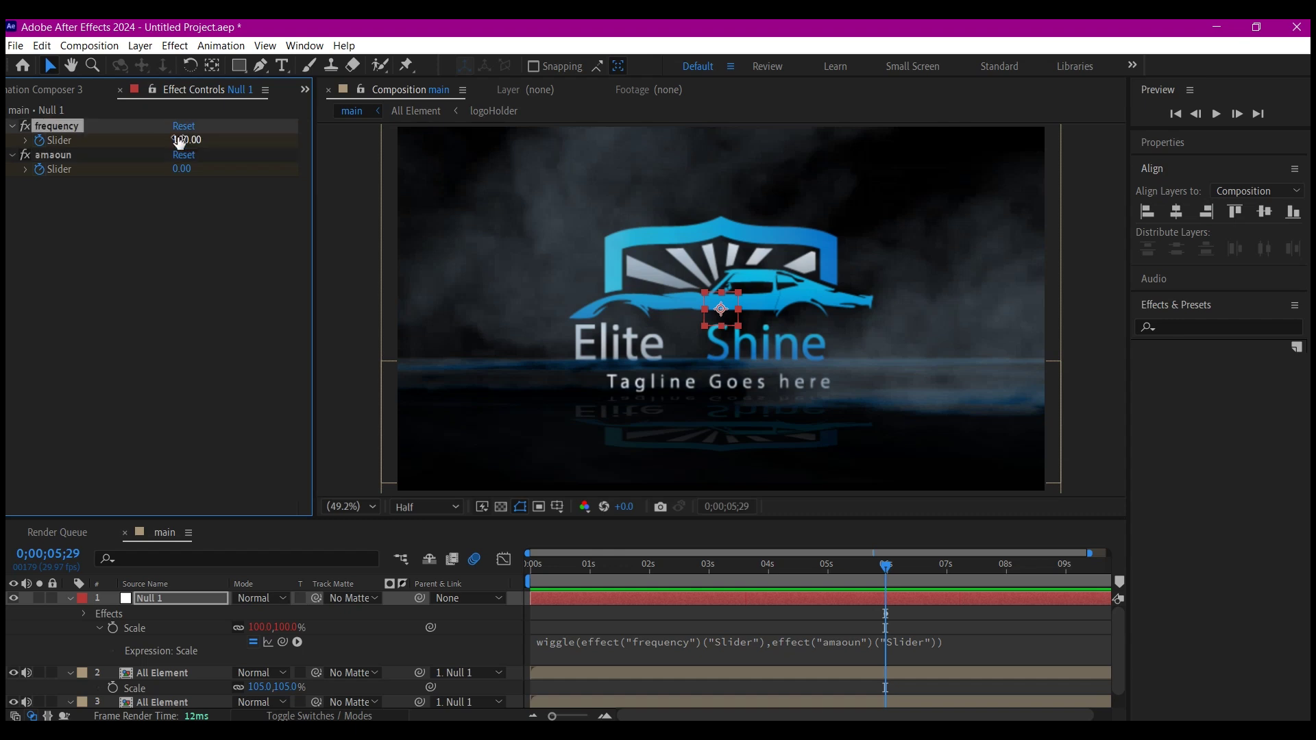
{"action": "left_click", "coordinate": [181, 170]}
{"action": "type", "text": "0.5"}
{"action": "key", "text": "Return"}
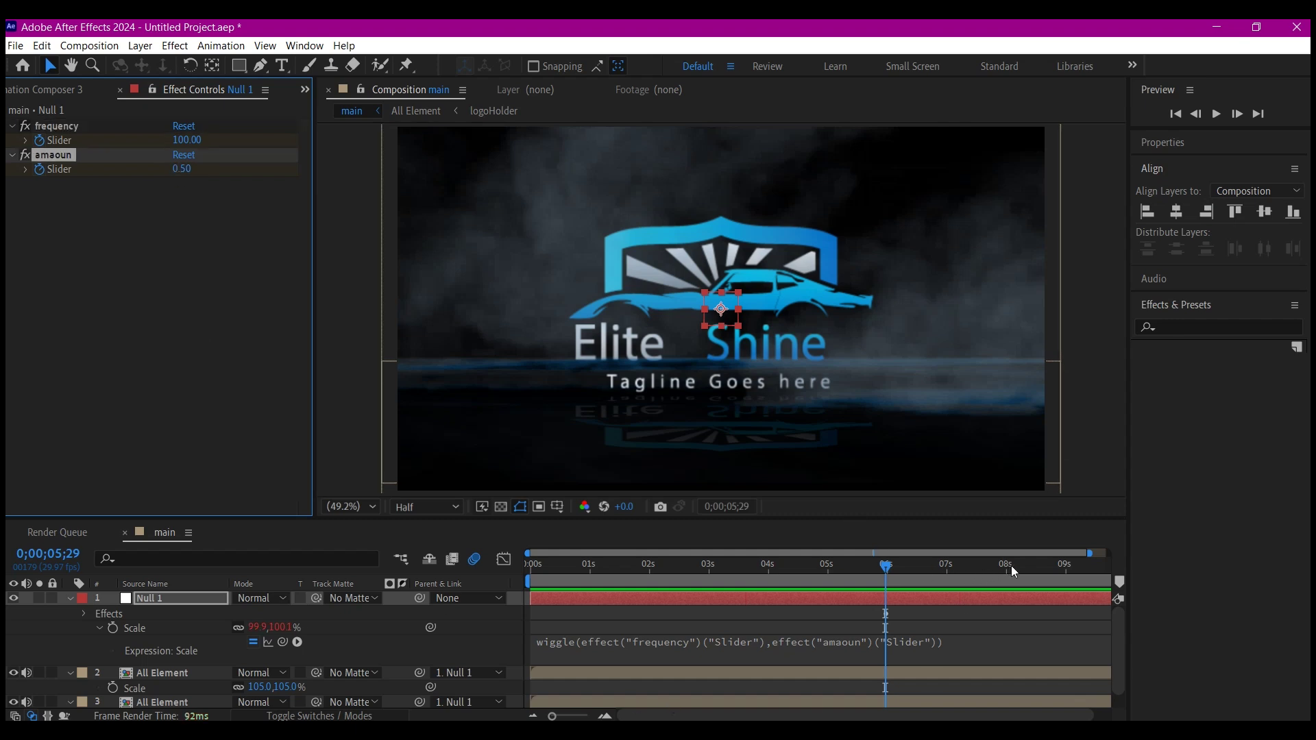
At 0;00;07;26, set frequency and amaoun to 0, then replay from the start.
{"action": "left_click_drag", "start_coordinate": [1014, 571], "coordinate": [1002, 571]}
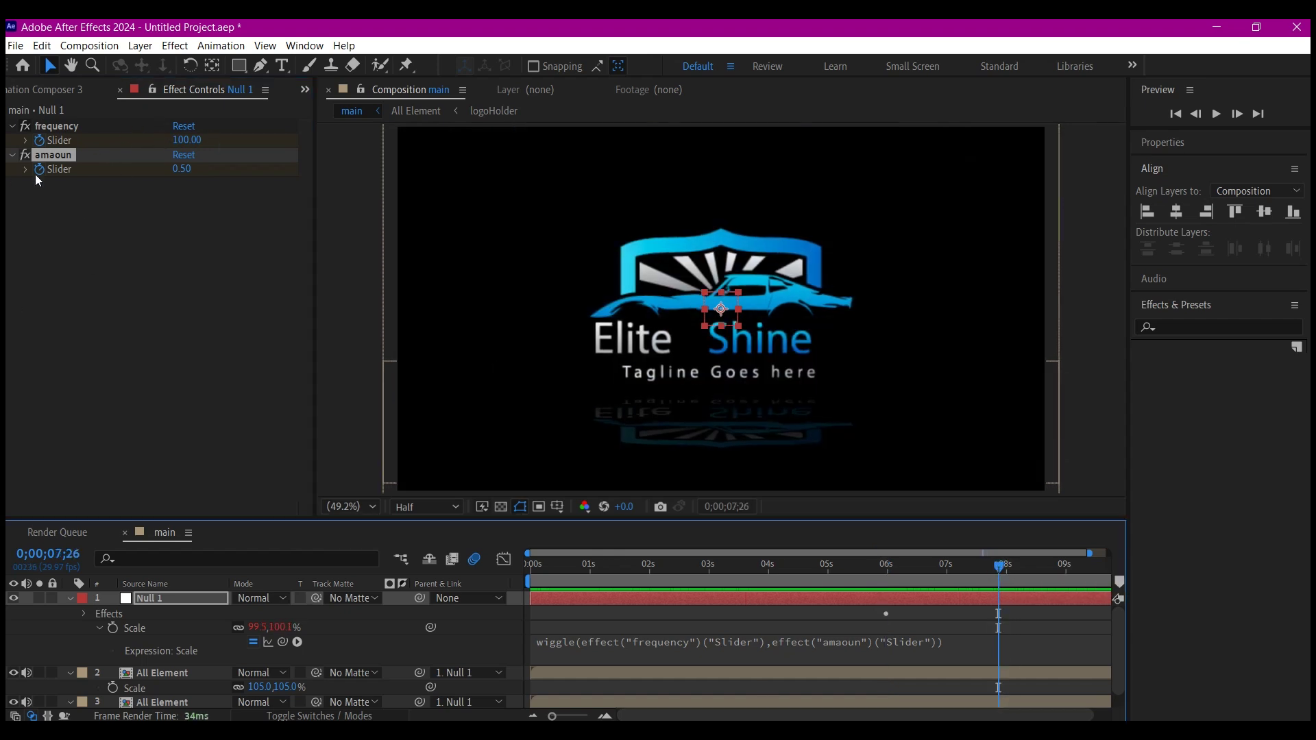
{"action": "left_click", "coordinate": [185, 141]}
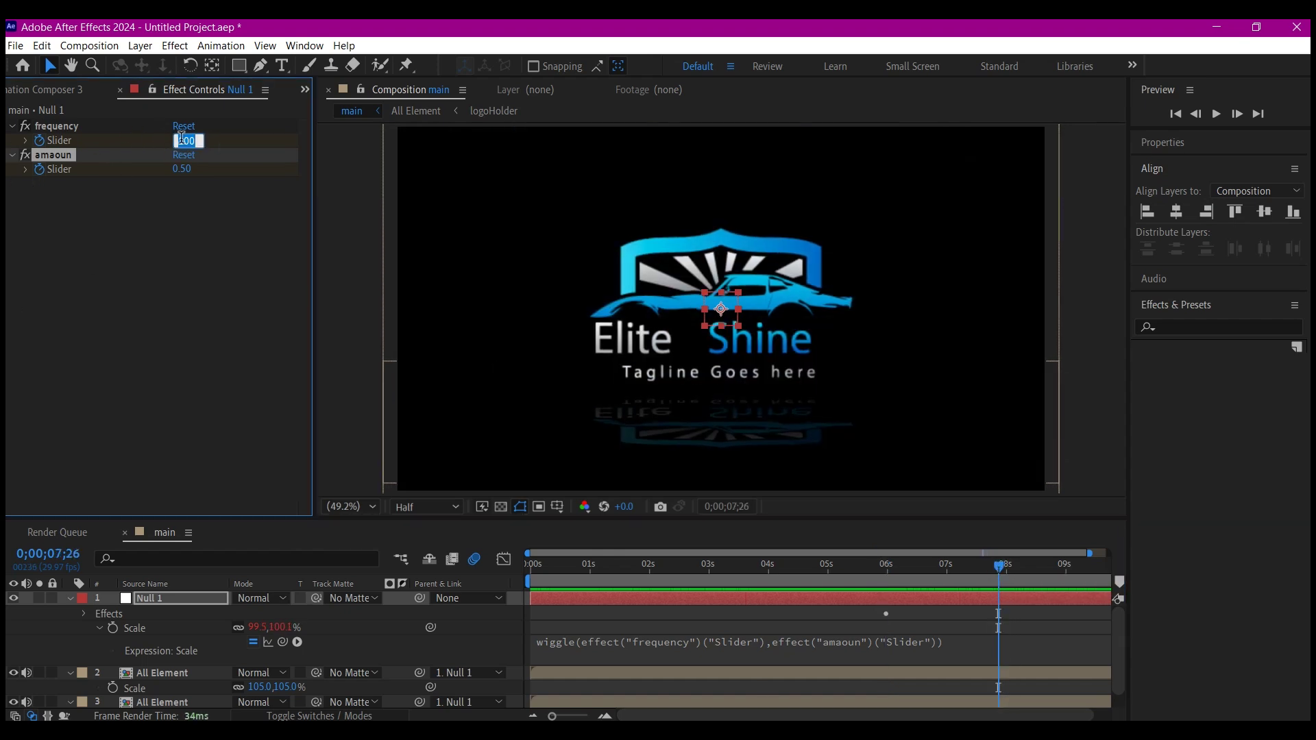
{"action": "type", "text": "0"}
{"action": "left_click", "coordinate": [181, 168]}
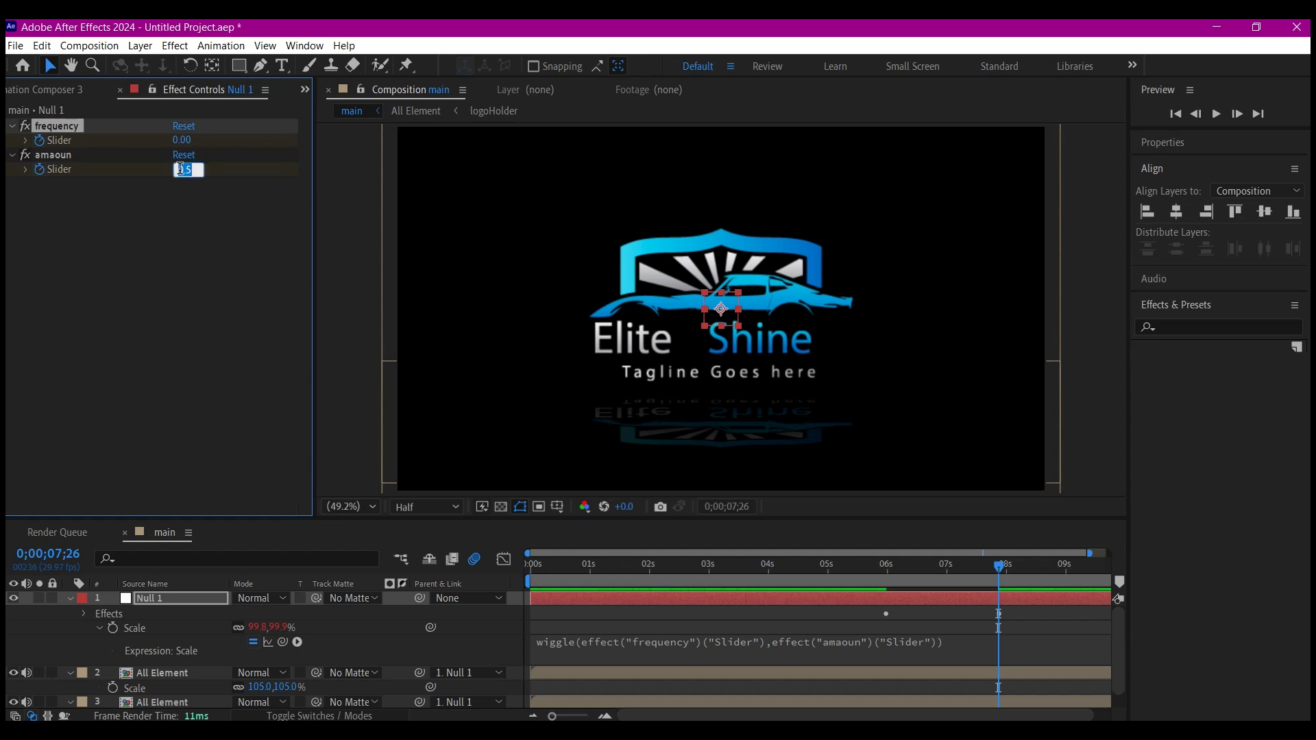
{"action": "type", "text": "0"}
{"action": "key", "text": "Return"}
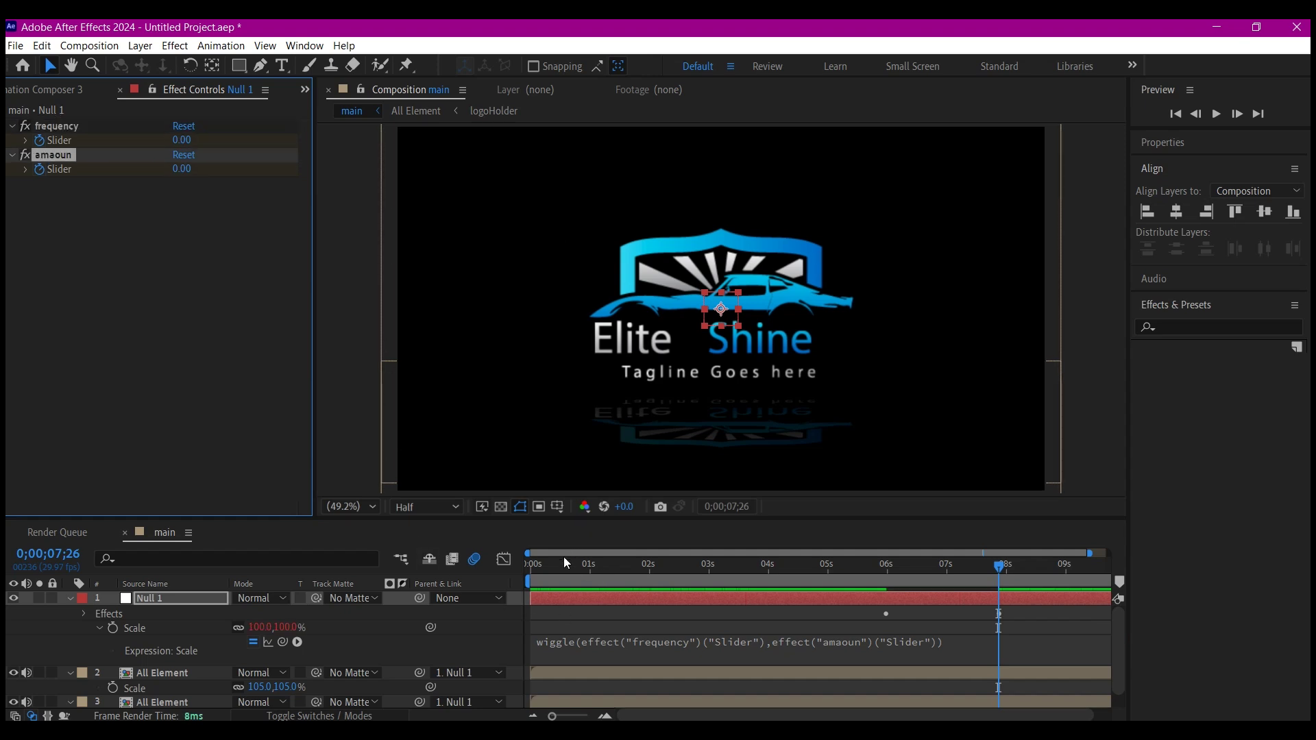
{"action": "left_click", "coordinate": [538, 564]}
{"action": "key", "text": "space"}
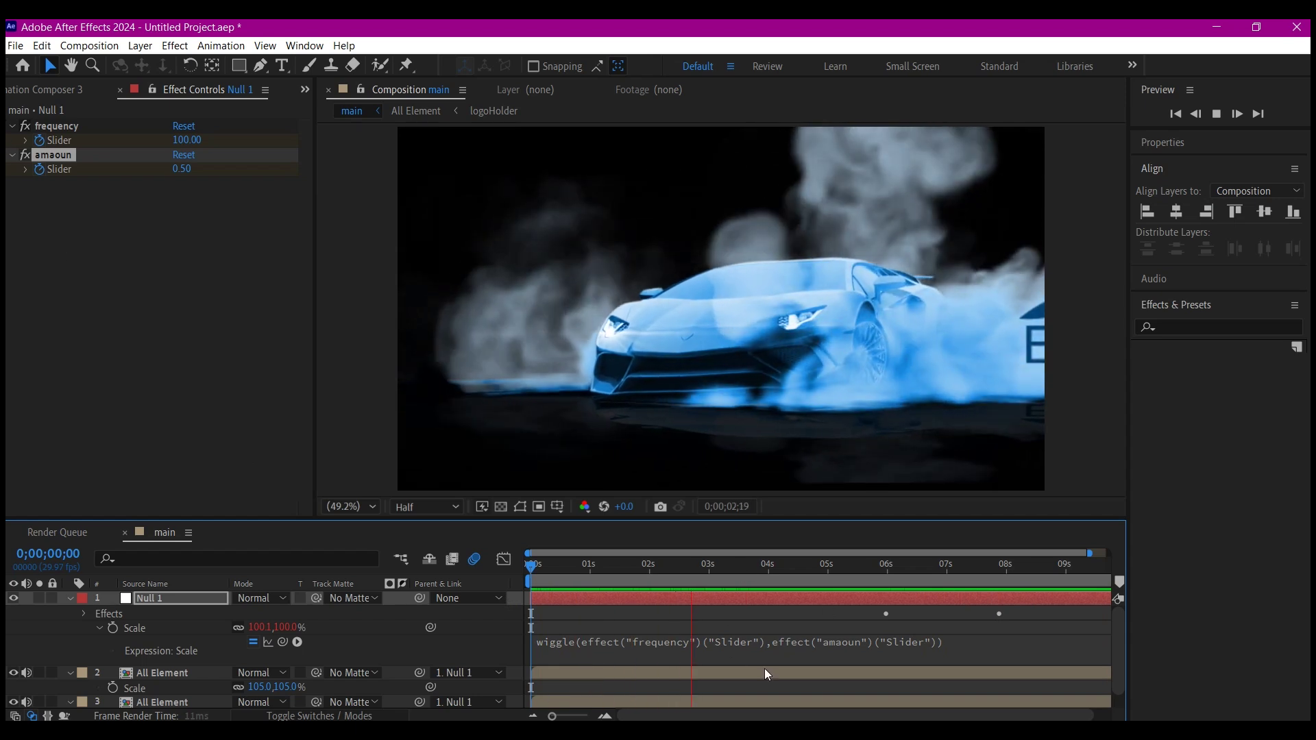
Stop the preview and create a comp-sized solid named BG.
{"action": "left_click", "coordinate": [72, 597]}
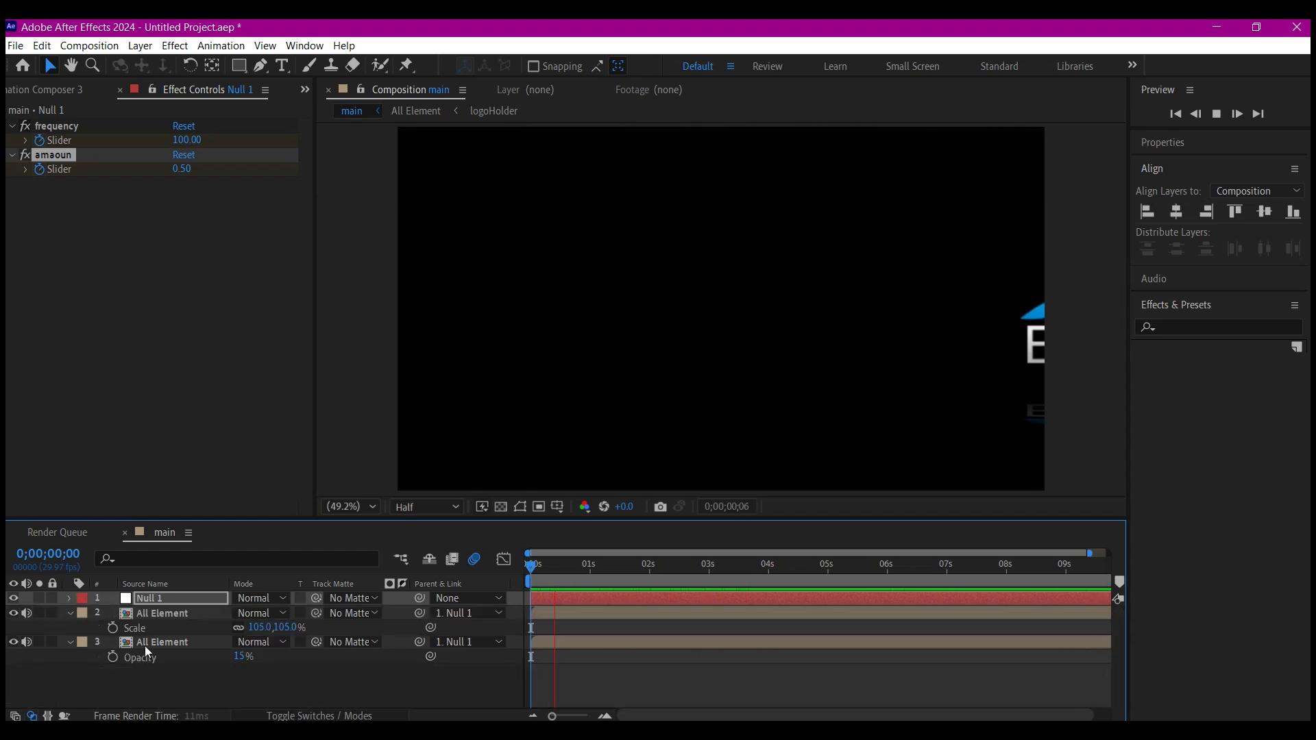
{"action": "key", "text": "space"}
{"action": "right_click", "coordinate": [121, 672]}
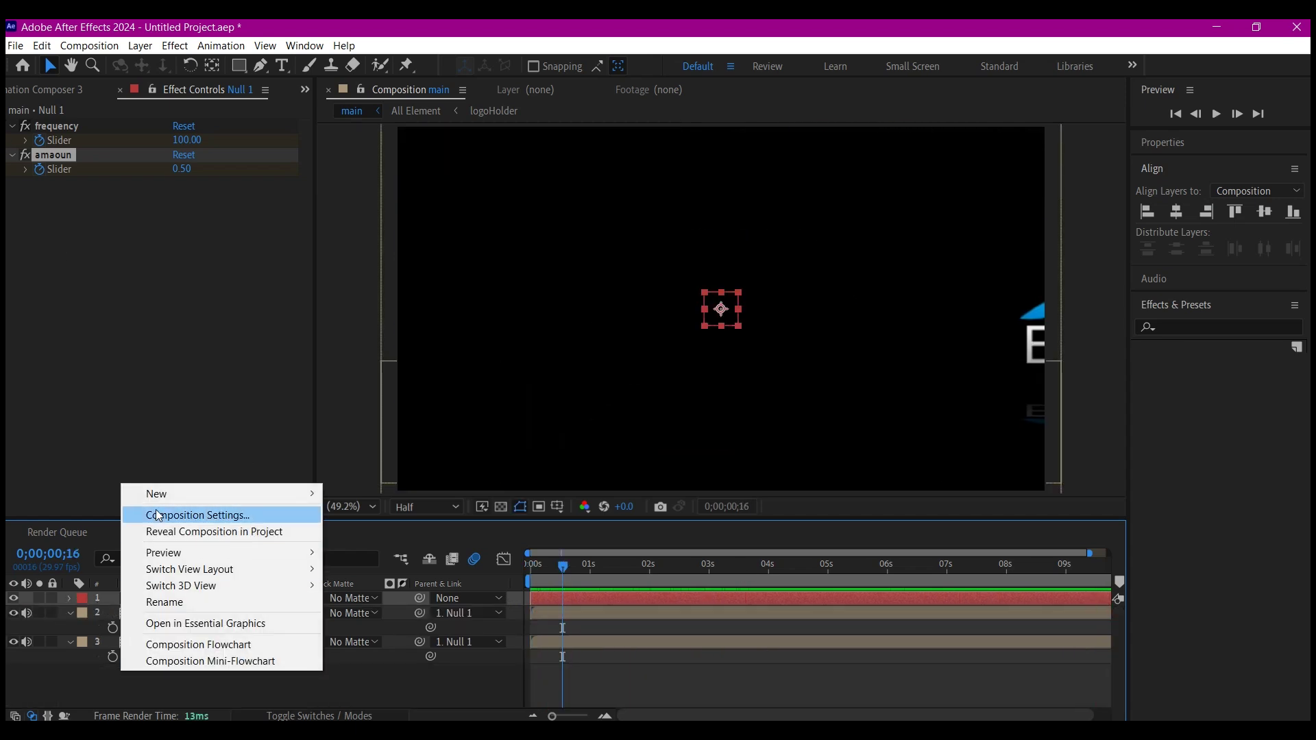
{"action": "mouse_move", "coordinate": [176, 497]}
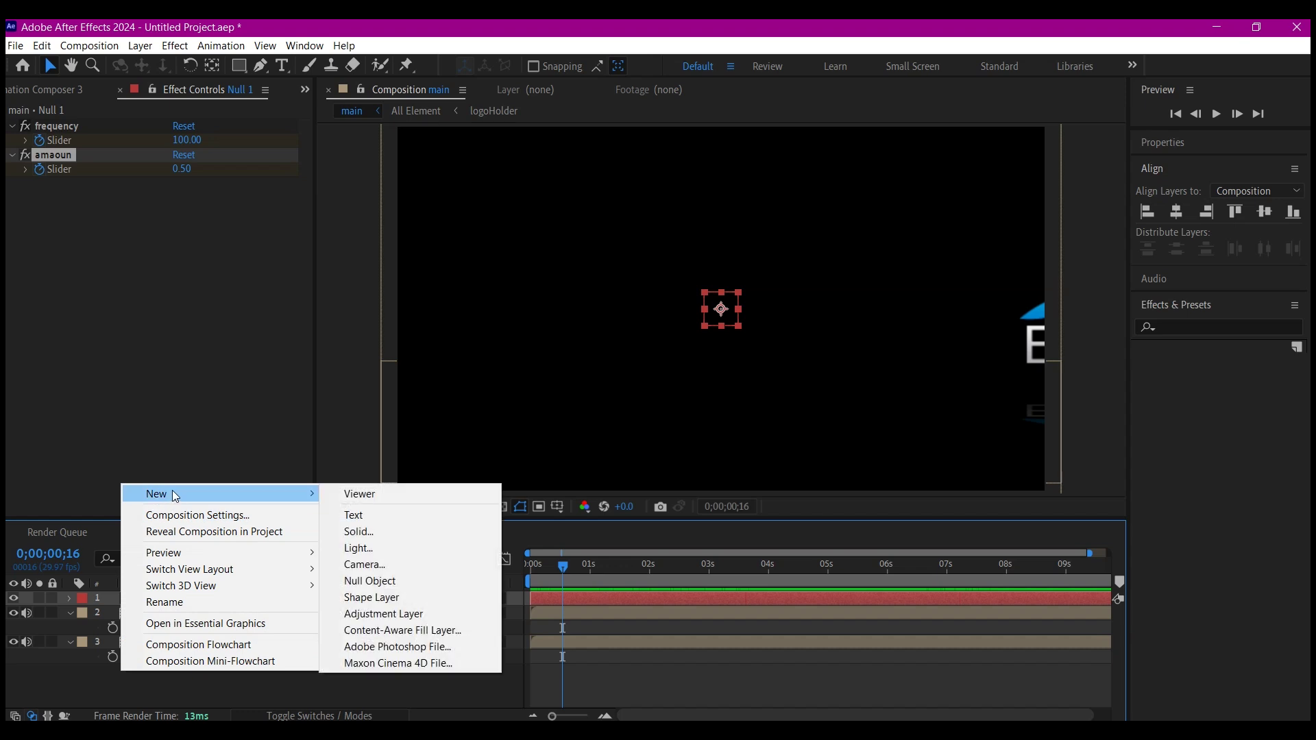
{"action": "left_click", "coordinate": [368, 534]}
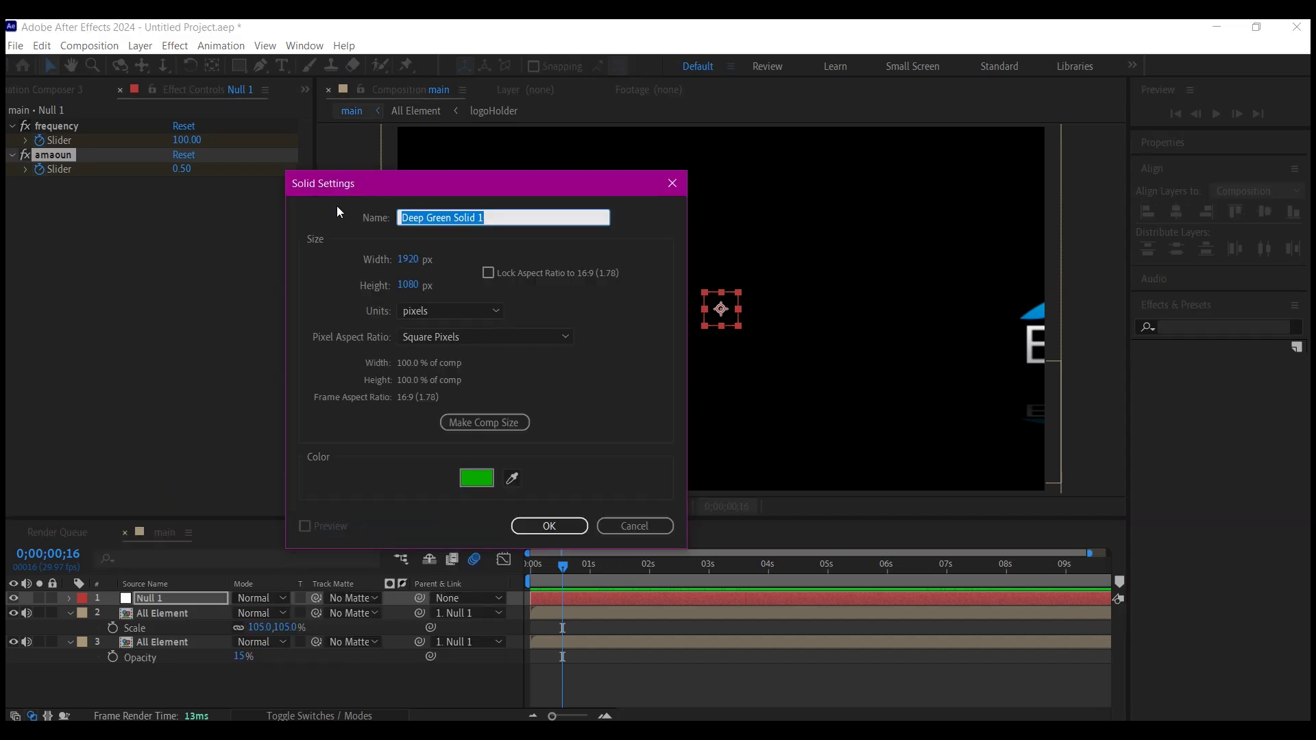
{"action": "type", "text": "BG"}
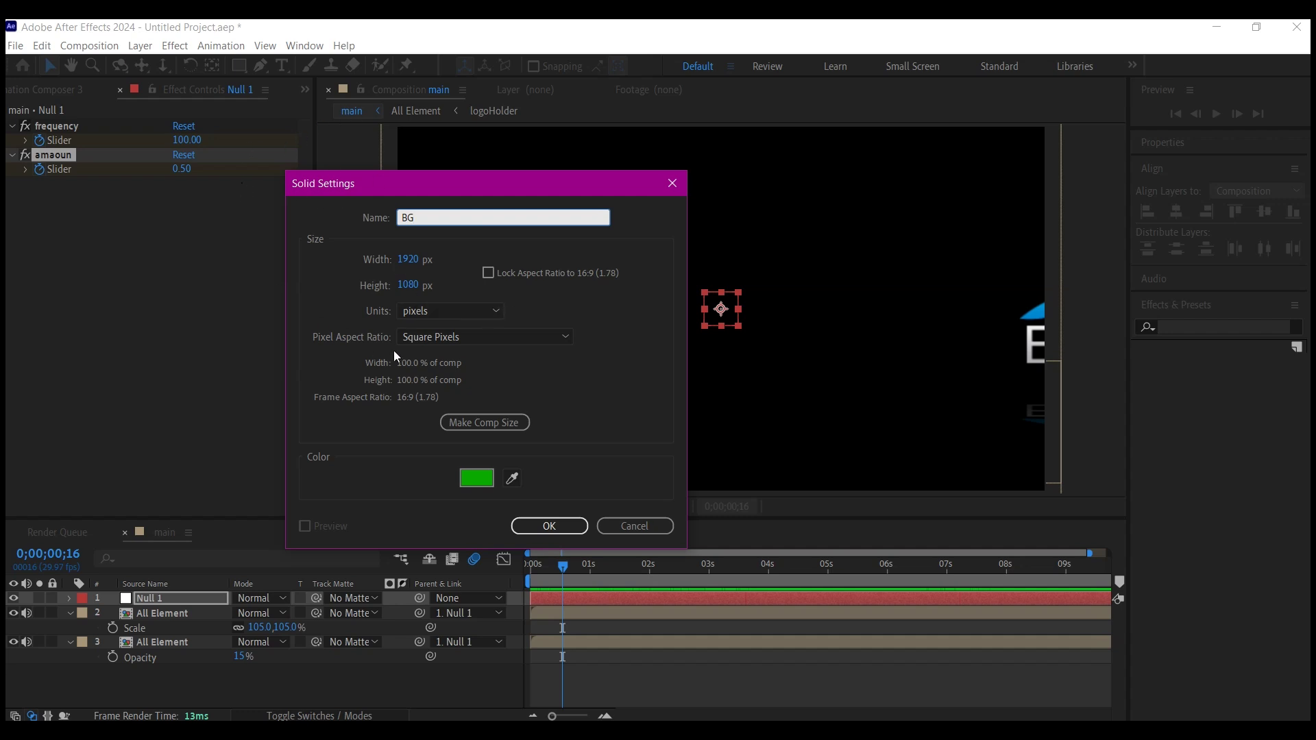
{"action": "left_click", "coordinate": [482, 422]}
{"action": "left_click", "coordinate": [546, 525]}
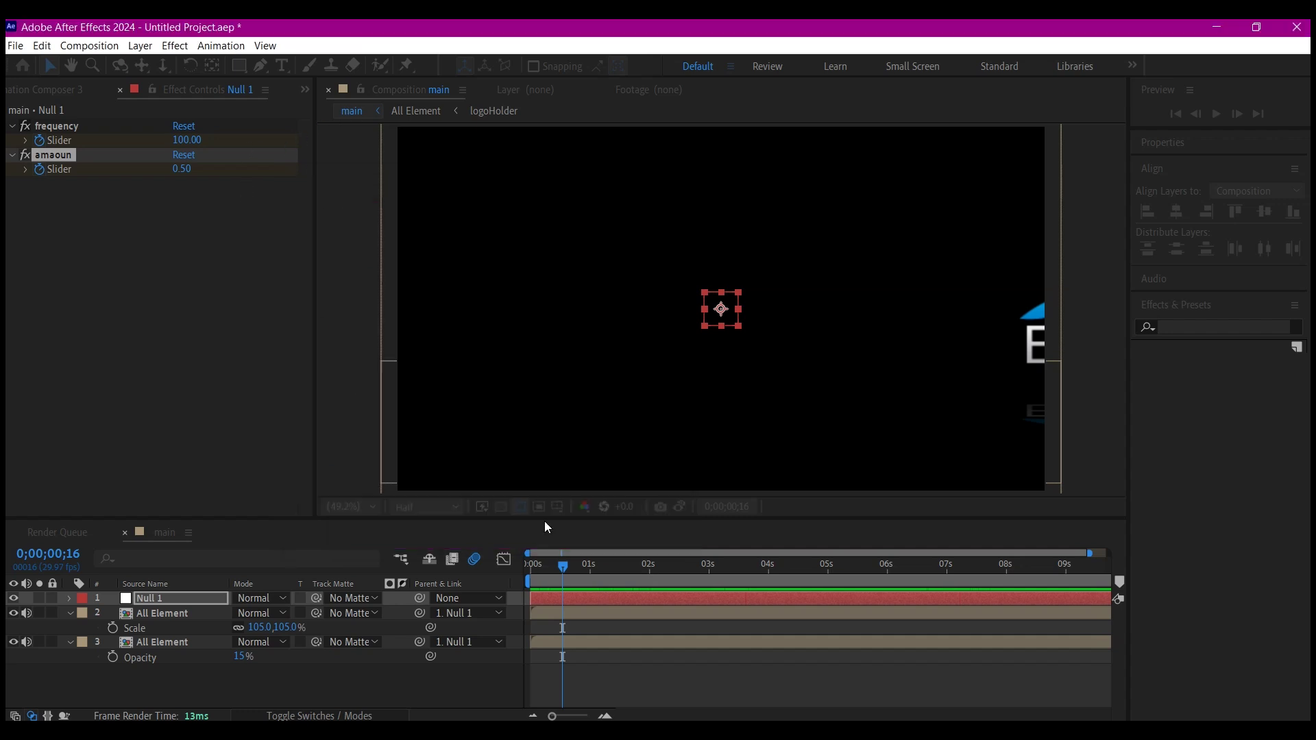
Move the BG solid below all layers and bring up the effect search bar.
{"action": "key", "text": "Caps_Lock"}
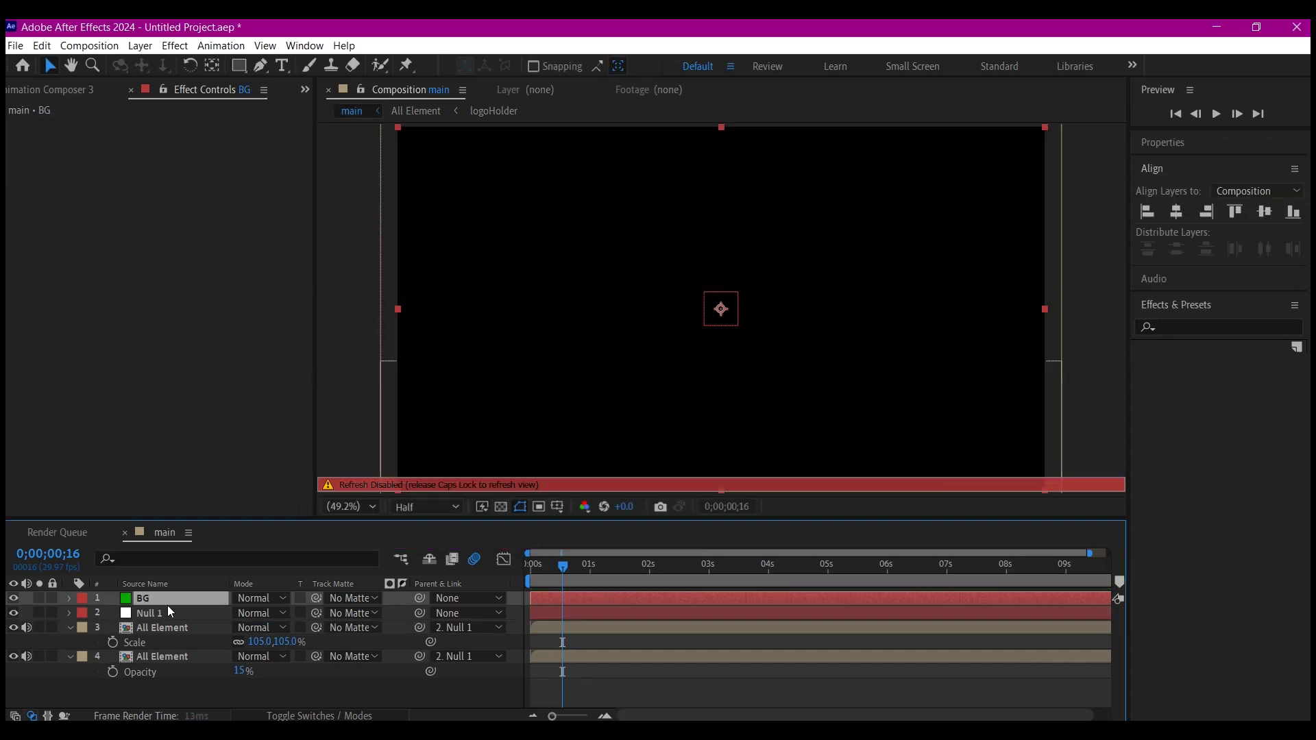
{"action": "key", "text": "Caps_Lock"}
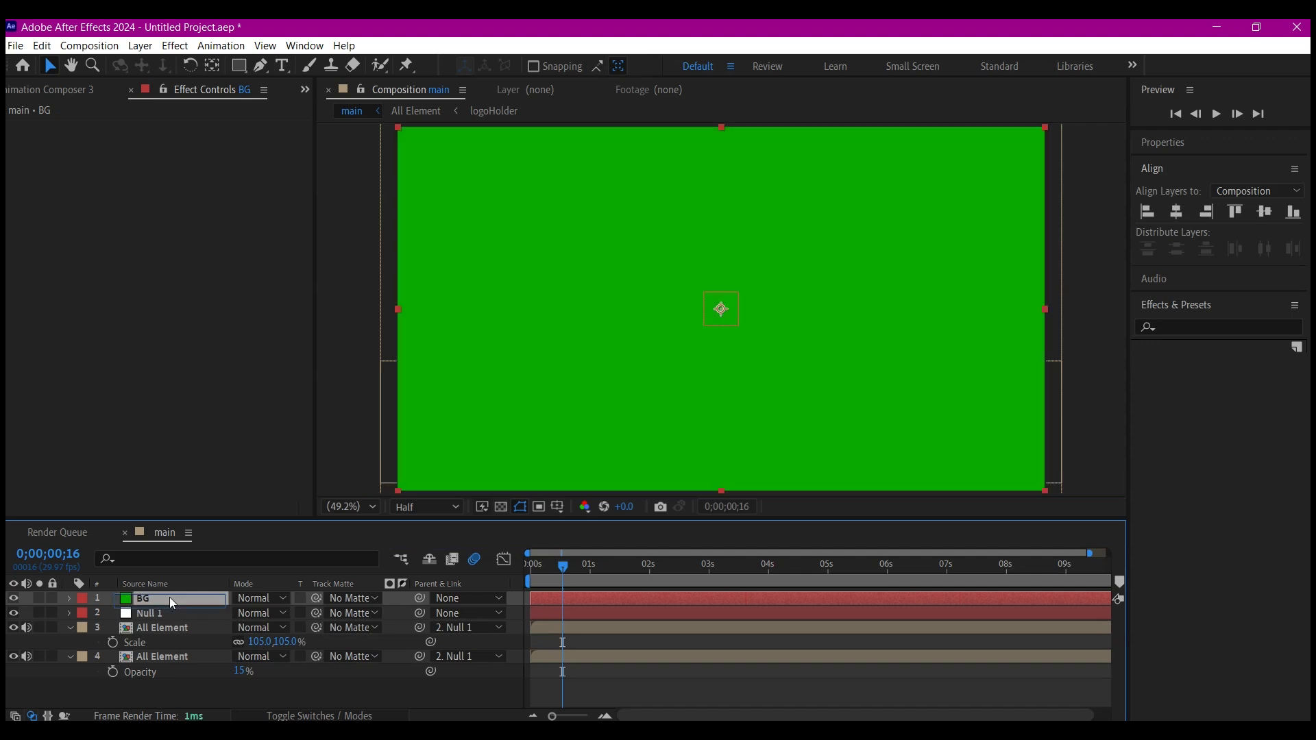
{"action": "left_click_drag", "start_coordinate": [162, 610], "coordinate": [138, 689]}
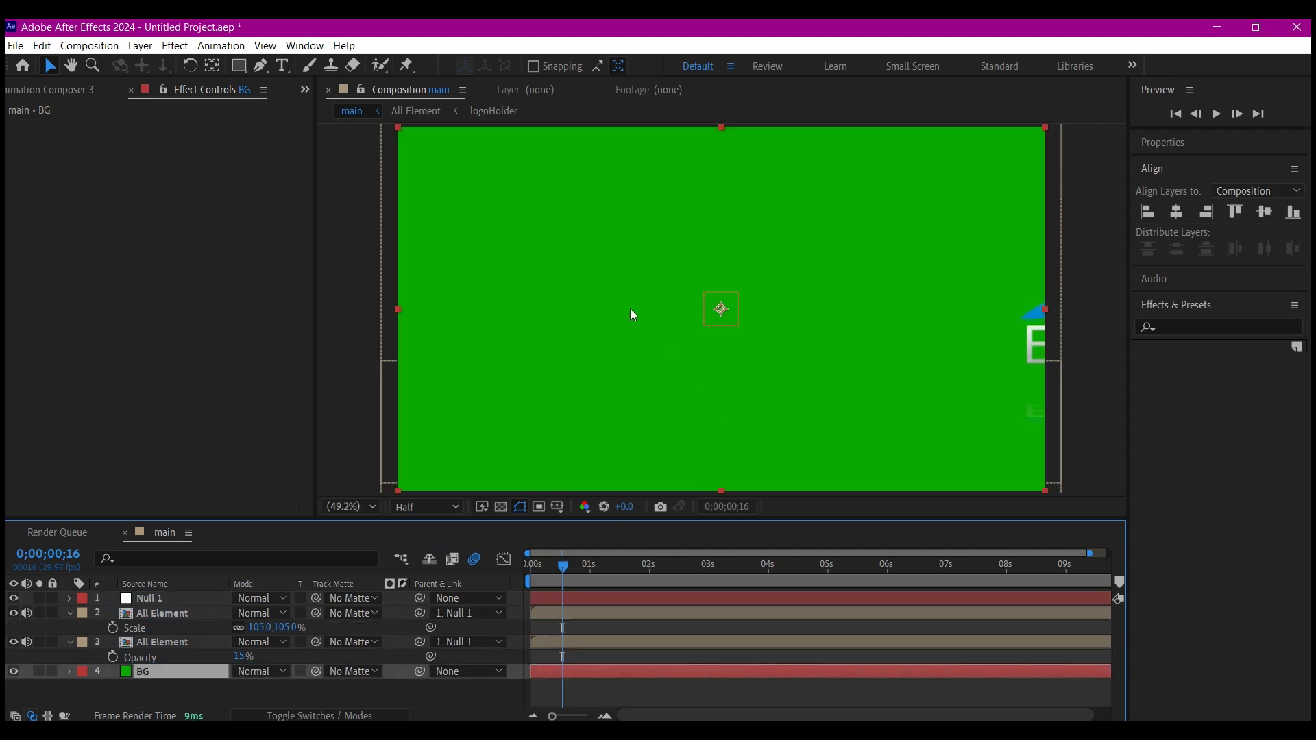
{"action": "key", "text": "ctrl+space"}
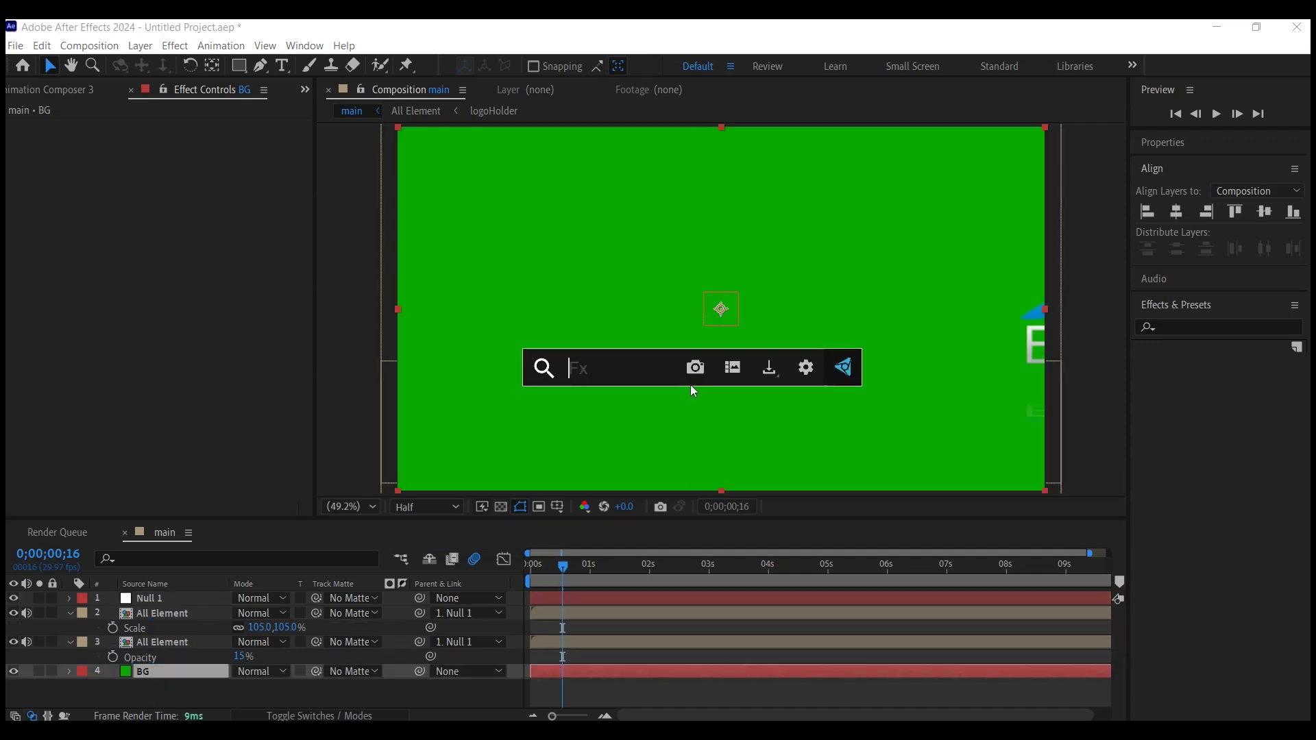
Apply Gradient Ramp to BG and set its start colour to deep navy blue.
{"action": "type", "text": "ramp"}
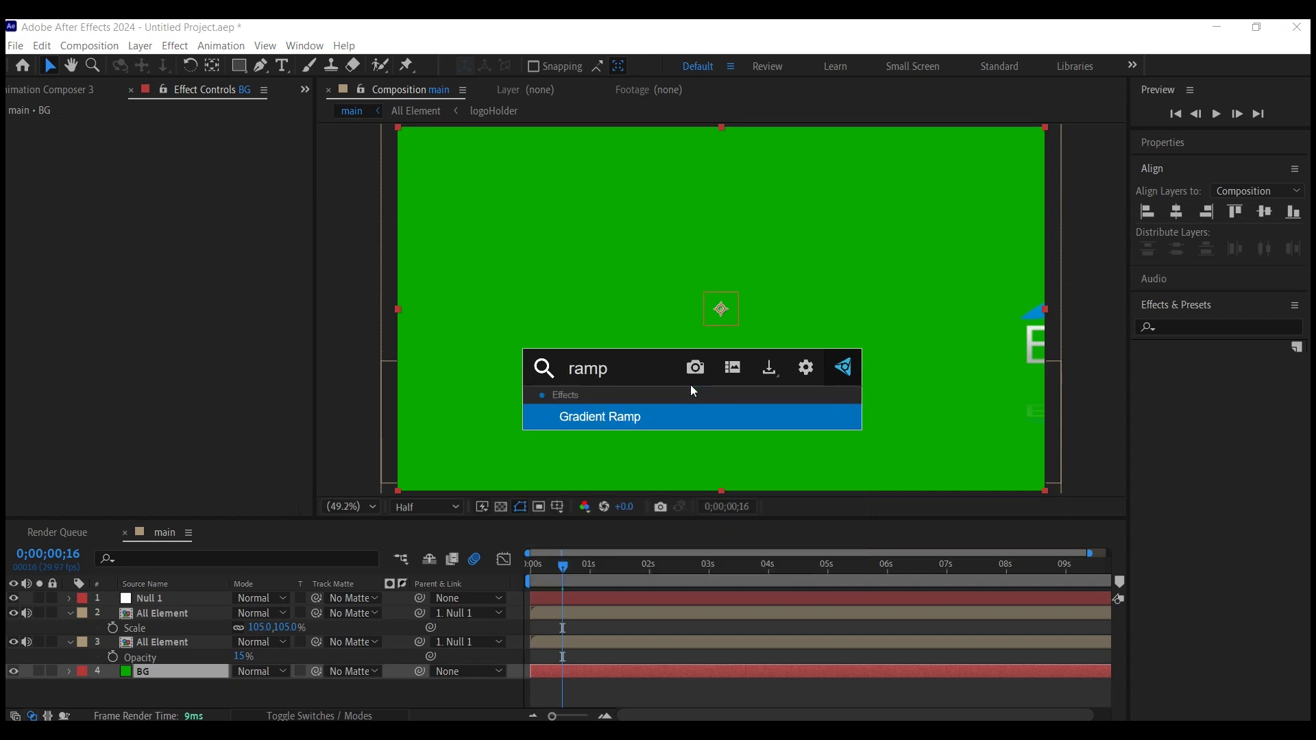
{"action": "left_click", "coordinate": [664, 422]}
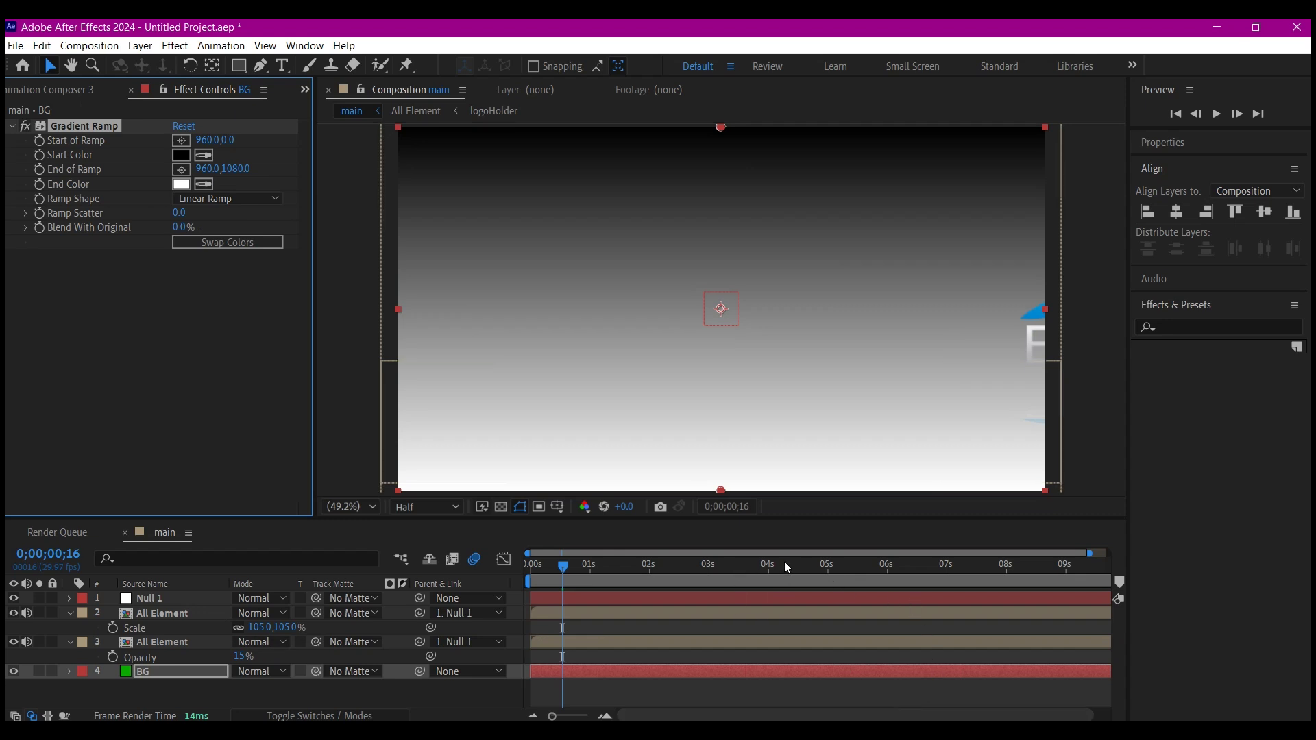
{"action": "left_click_drag", "start_coordinate": [761, 565], "coordinate": [728, 564]}
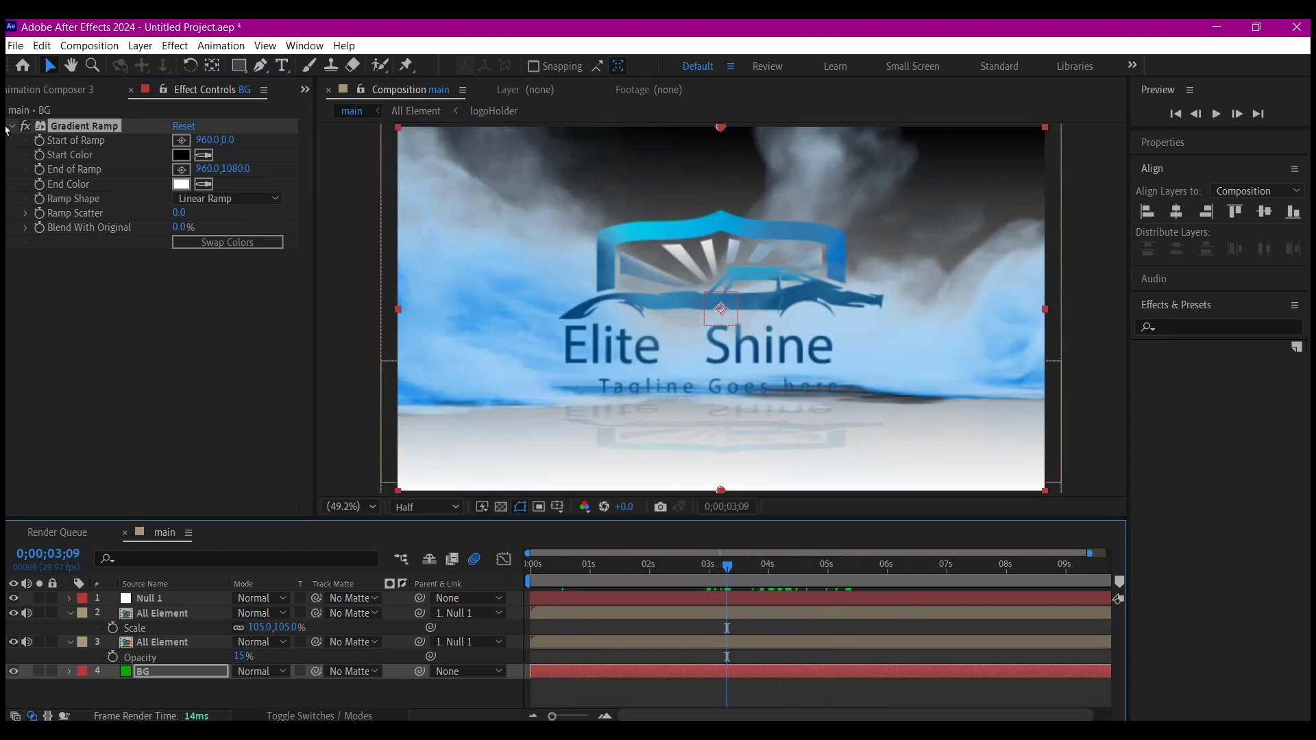
{"action": "left_click", "coordinate": [181, 156]}
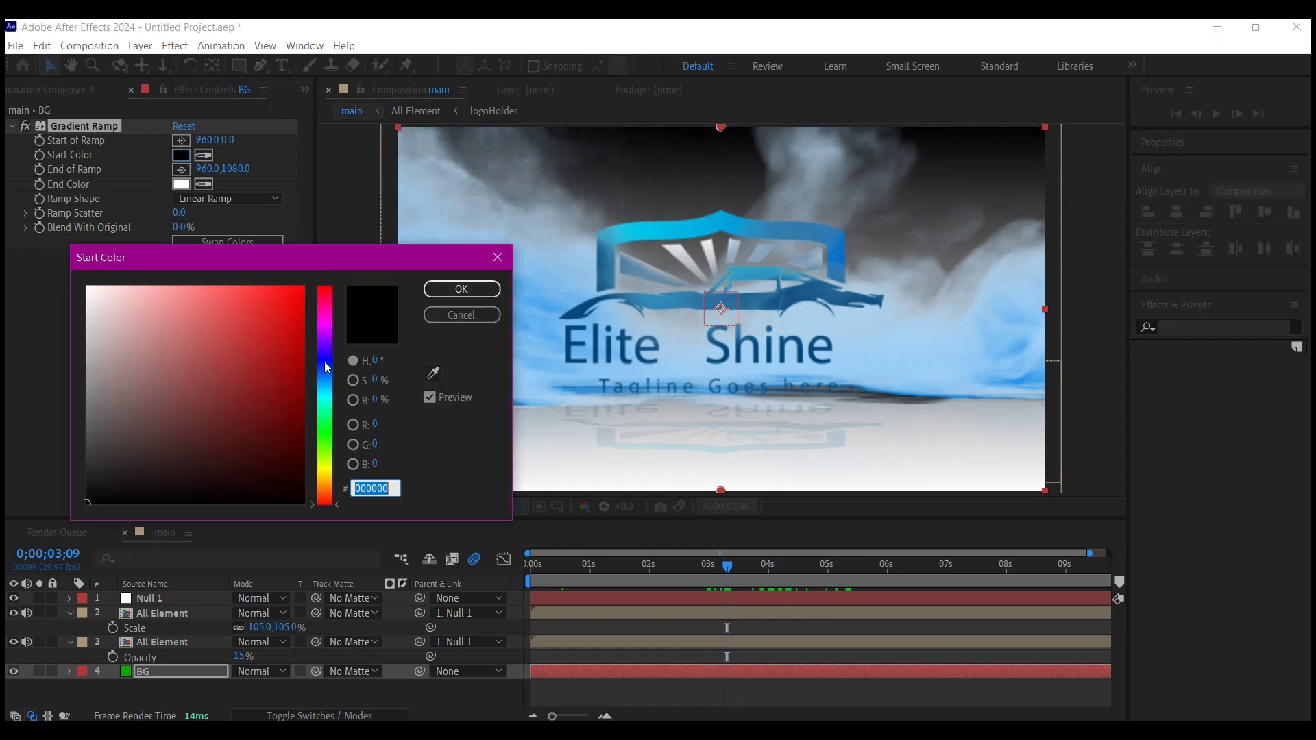
{"action": "left_click", "coordinate": [327, 362]}
{"action": "left_click_drag", "start_coordinate": [288, 410], "coordinate": [285, 446]}
{"action": "left_click", "coordinate": [440, 292]}
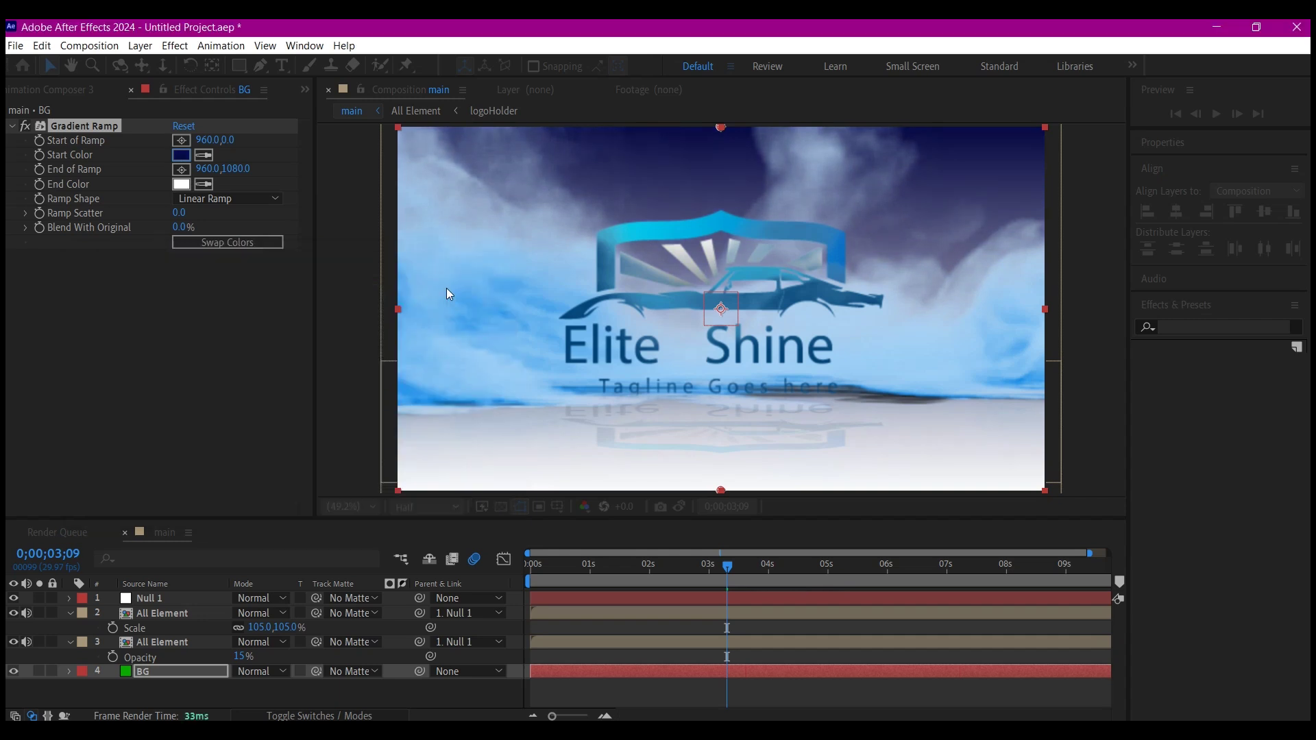
Set the gradient's end colour to black and test Swap Colors on and off.
{"action": "left_click", "coordinate": [181, 184]}
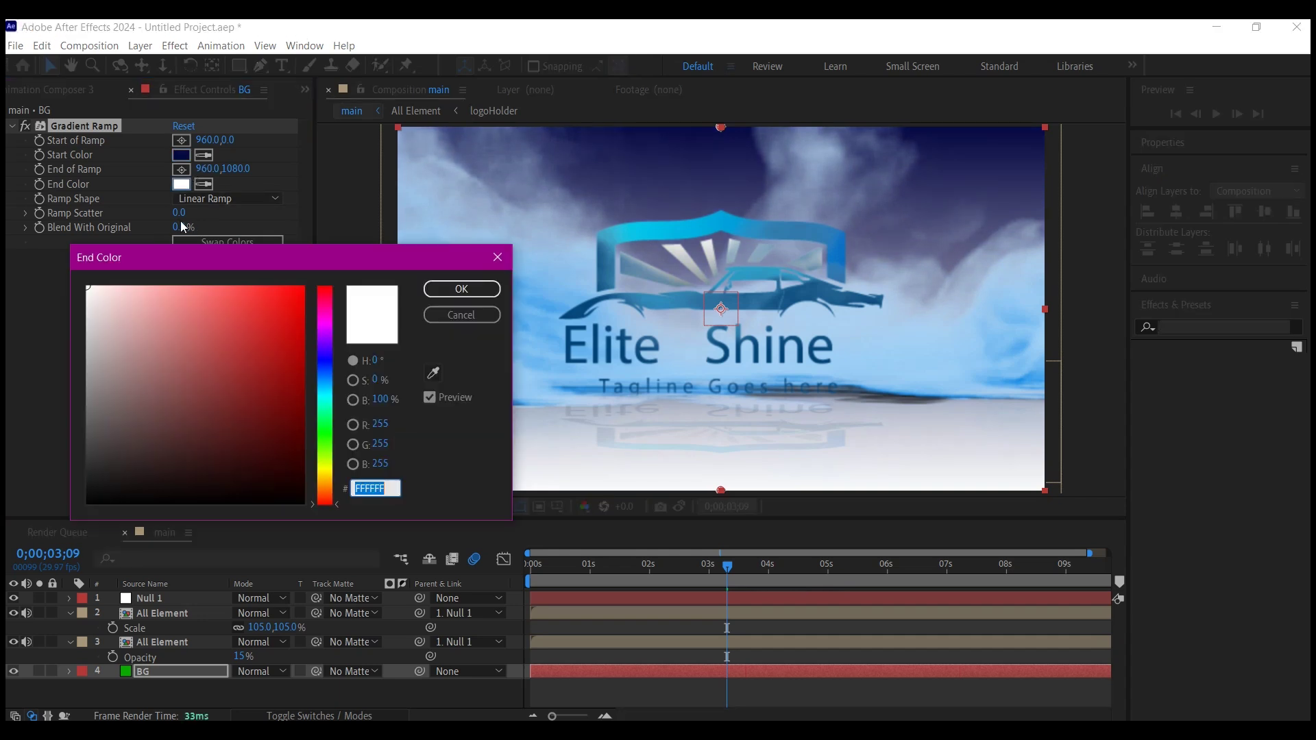
{"action": "left_click", "coordinate": [328, 370]}
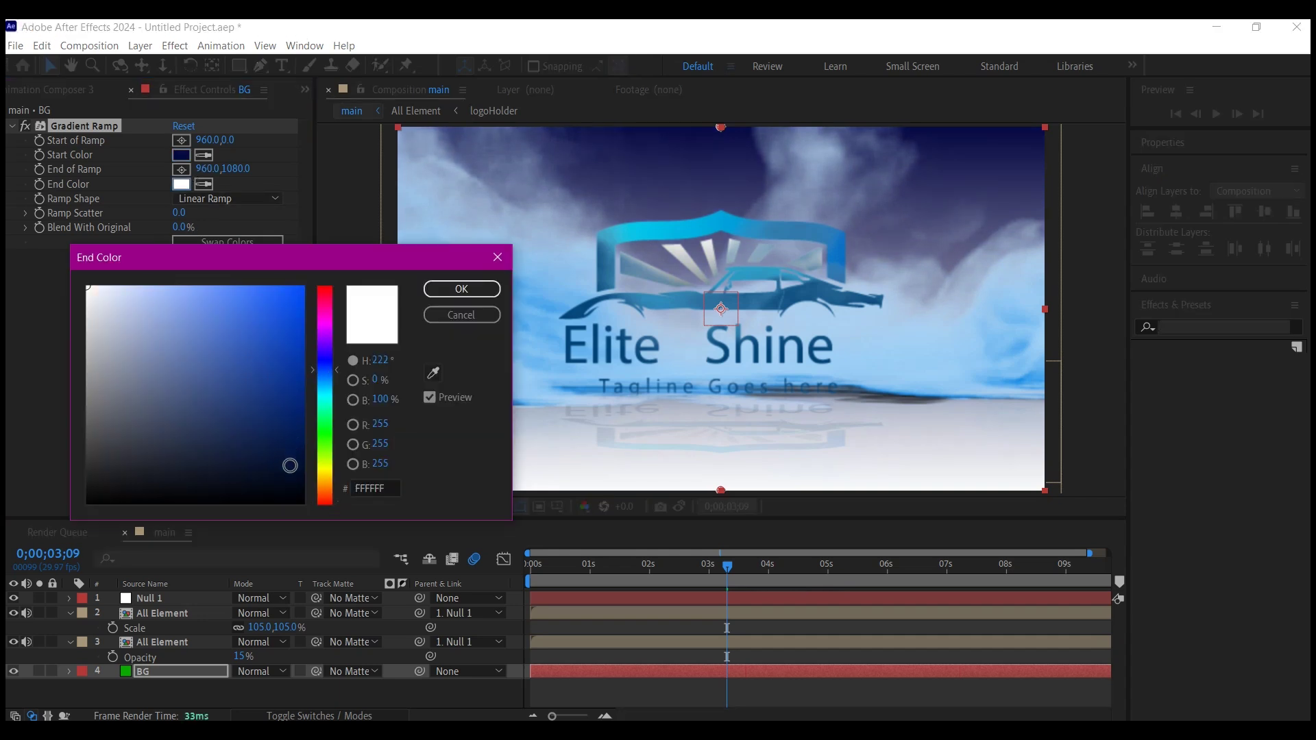
{"action": "left_click_drag", "start_coordinate": [290, 470], "coordinate": [302, 508]}
{"action": "left_click", "coordinate": [462, 291]}
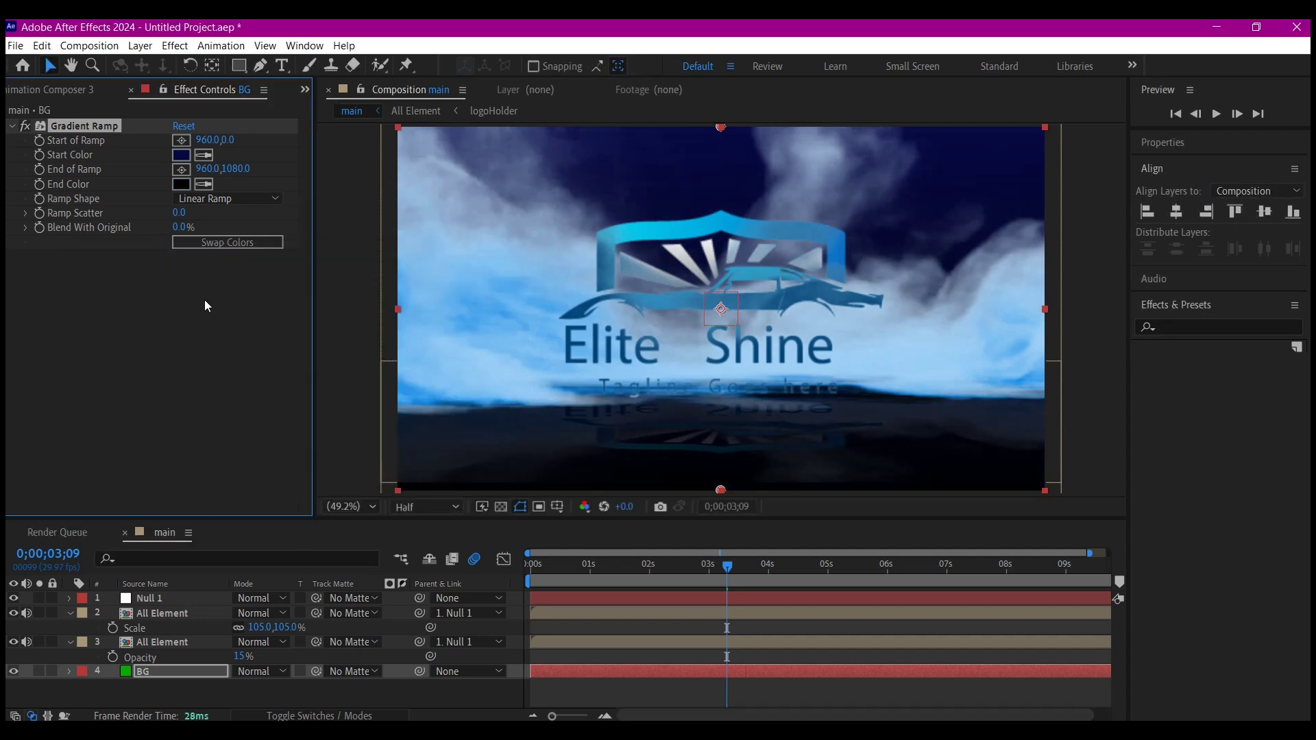
{"action": "left_click", "coordinate": [209, 242]}
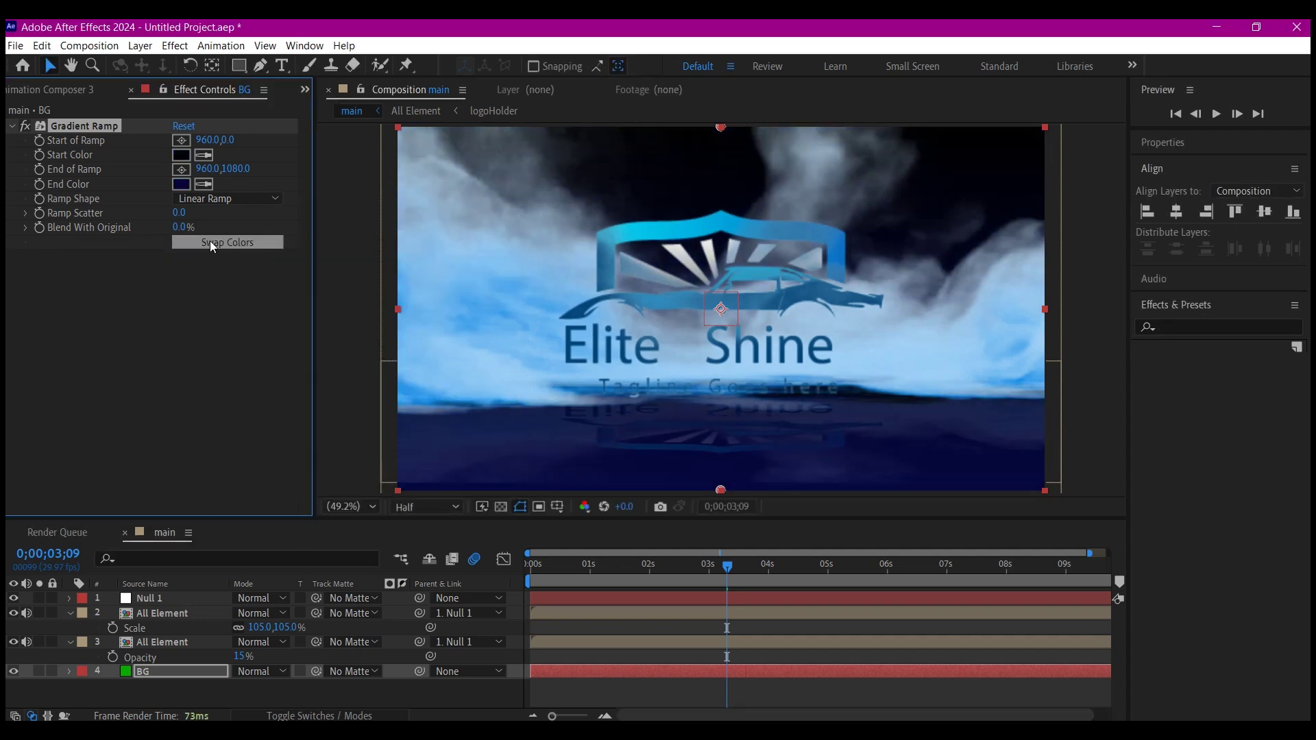
{"action": "left_click", "coordinate": [209, 242]}
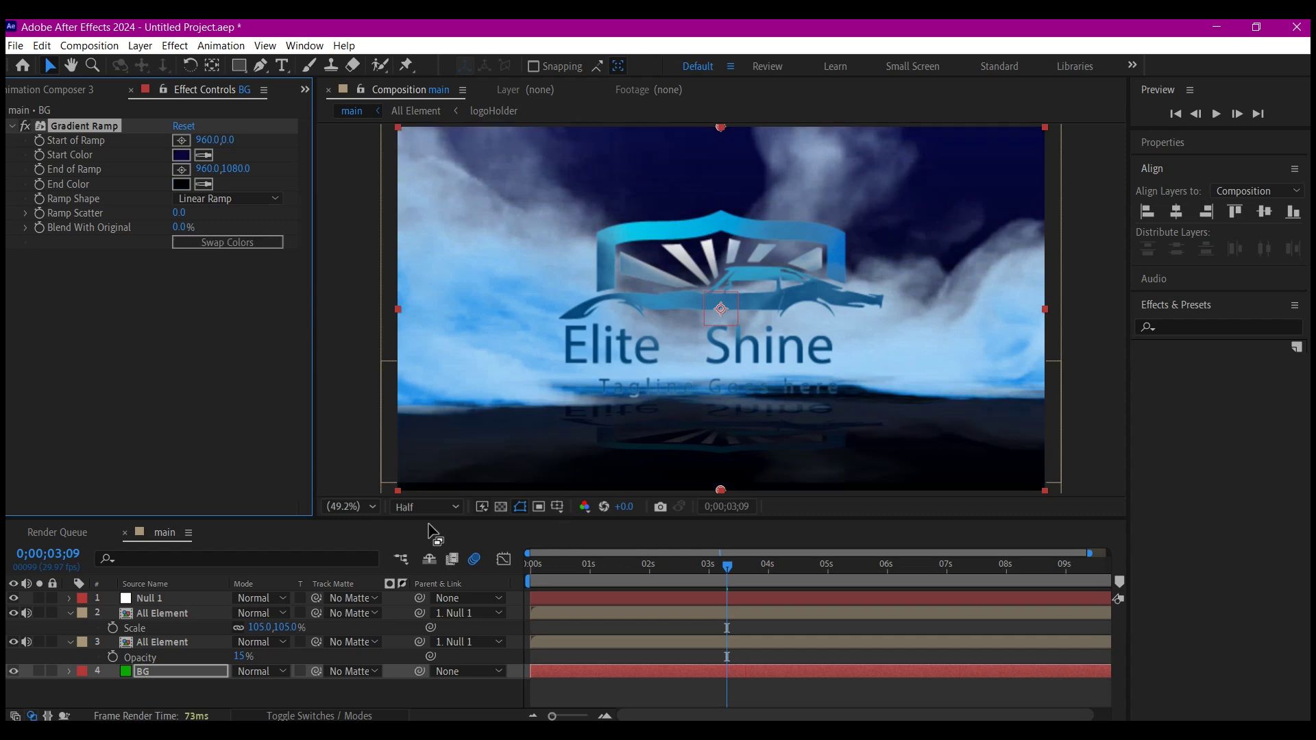
Play the reveal from 0;00;00;00 over the navy-to-black background.
{"action": "left_click_drag", "start_coordinate": [557, 569], "coordinate": [467, 586]}
{"action": "key", "text": "space"}
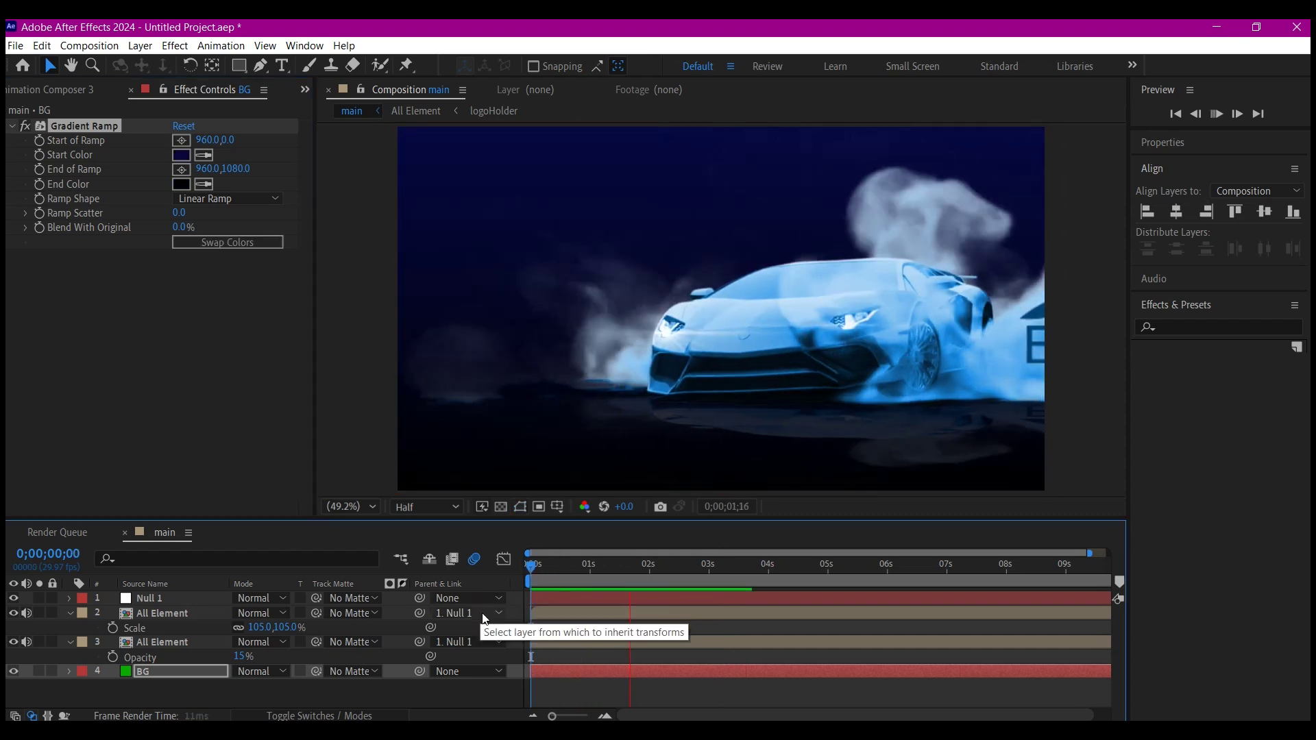